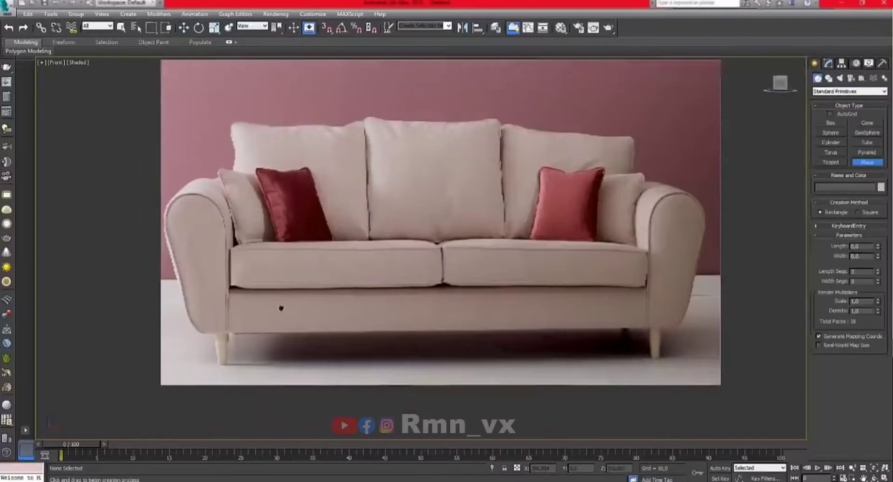
Draw a Plane over the left armrest reference and convert it to Editable Poly.
drag(178, 138, 270, 333)
key(w)
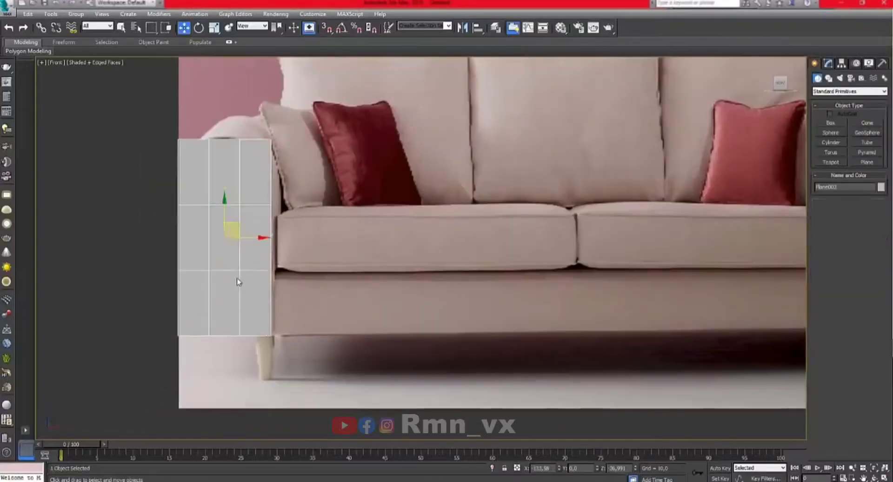
key(F4)
scroll(177, 182, up, 3)
right_click(259, 186)
click(386, 283)
In Vertex mode, move the left-edge and bottom vertices onto the armrest outline.
key(1)
click(312, 122)
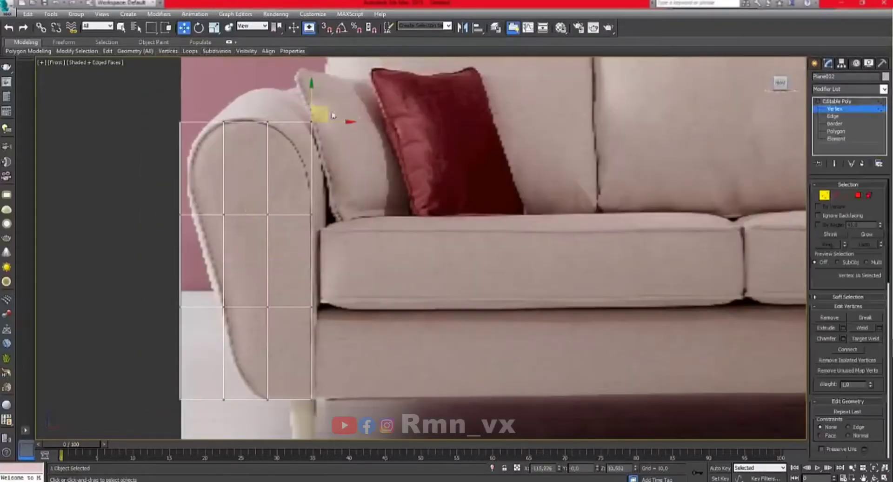
click(180, 215)
drag(199, 214, 211, 214)
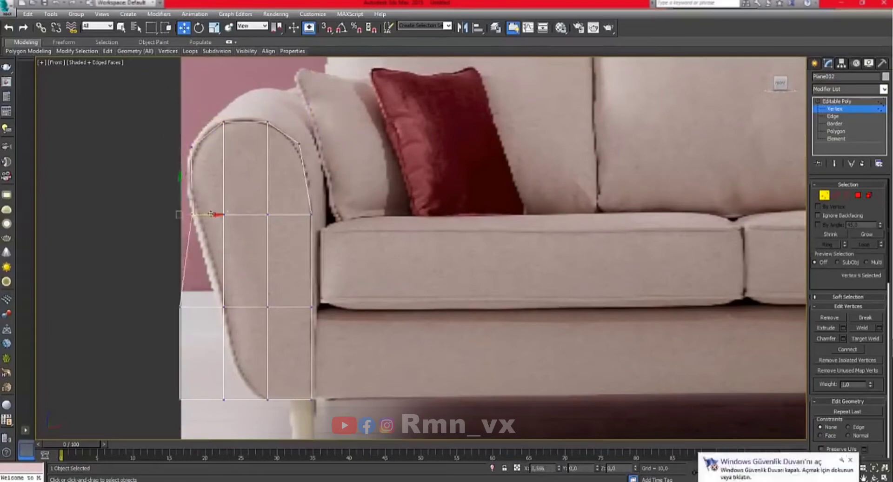
mouse_move(236, 308)
mouse_down()
mouse_move(265, 309)
mouse_move(235, 306)
mouse_up()
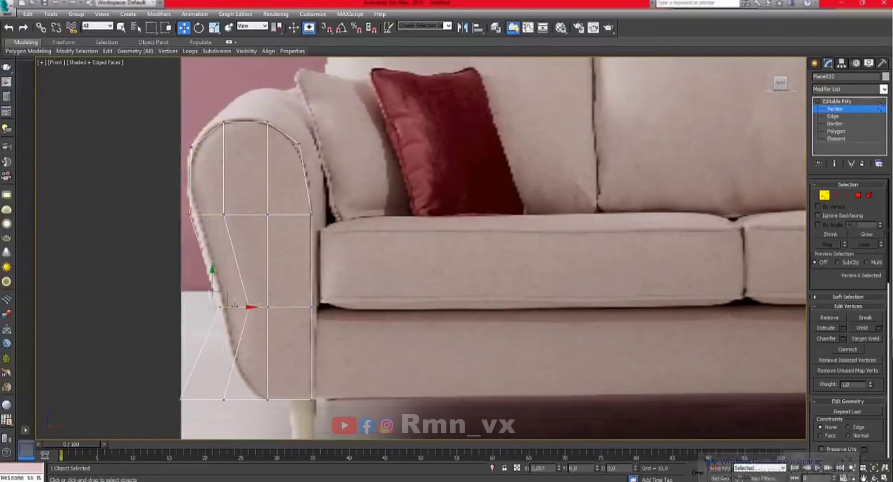
middle_drag(205, 276, 211, 228)
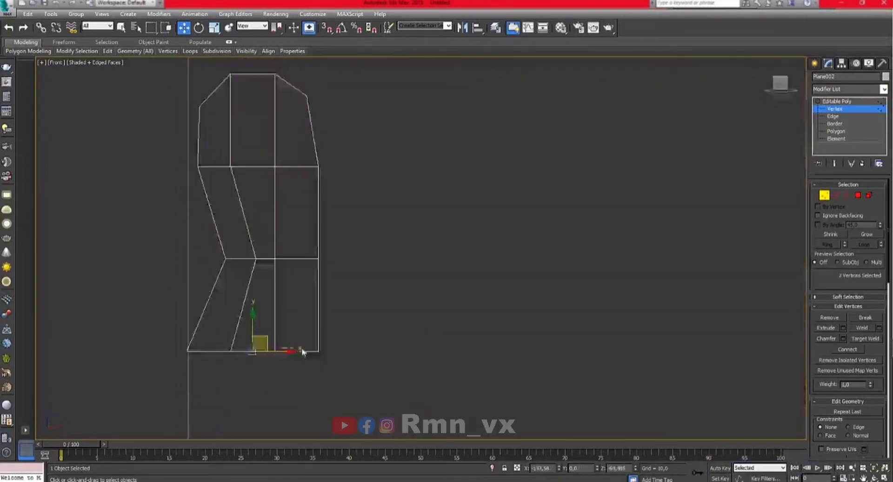
drag(289, 351, 297, 350)
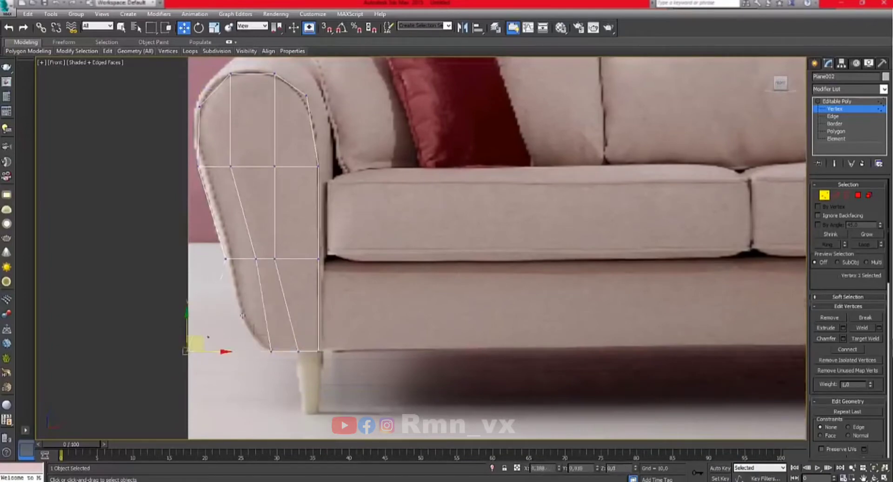
Nudge the remaining edge and middle-row vertices to follow the arm's curve.
click(245, 325)
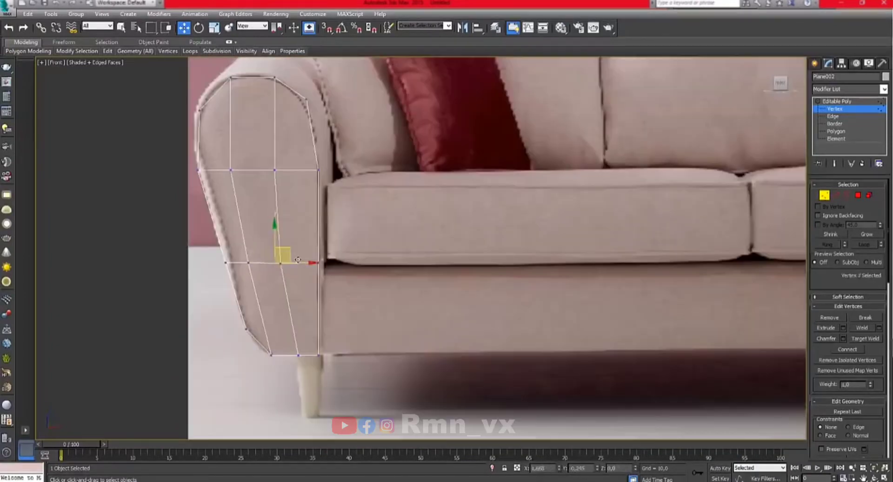
middle_drag(297, 259, 303, 287)
drag(274, 191, 285, 210)
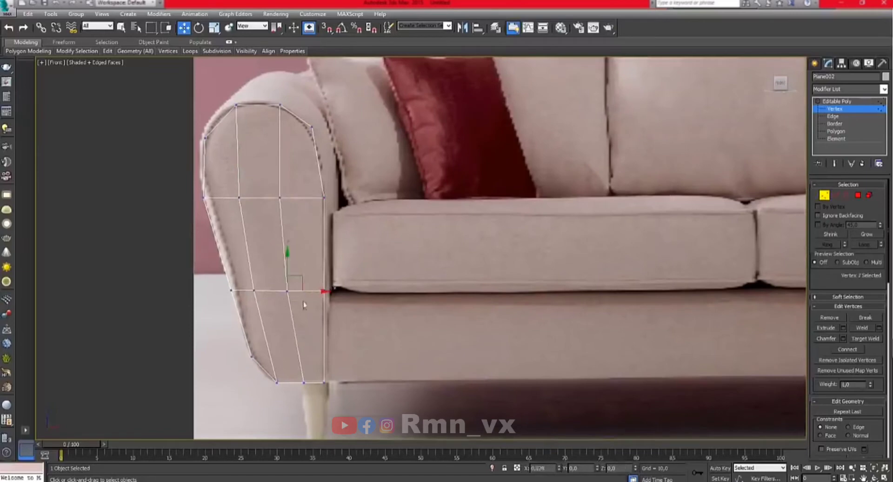
key(ctrl+a)
middle_drag(317, 381, 312, 399)
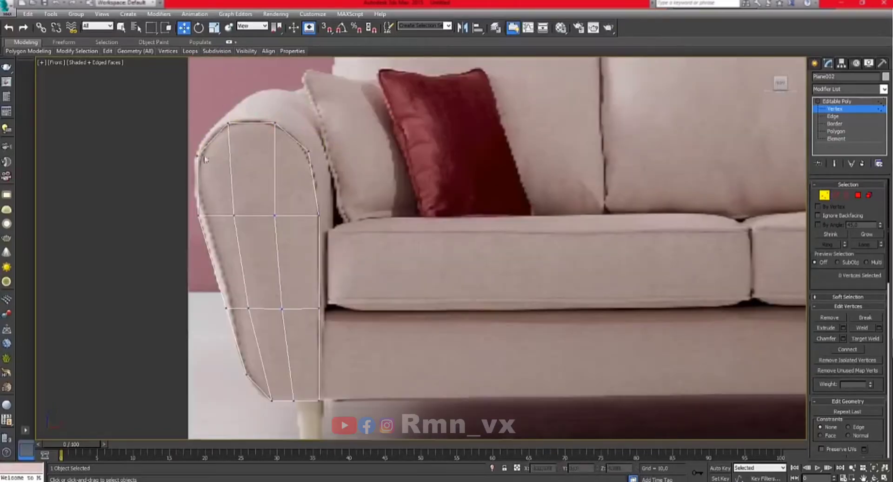
middle_drag(205, 159, 203, 156)
drag(245, 304, 261, 311)
Select all of the arm's polygons and Inset them to form a border.
scroll(465, 232, down, 3)
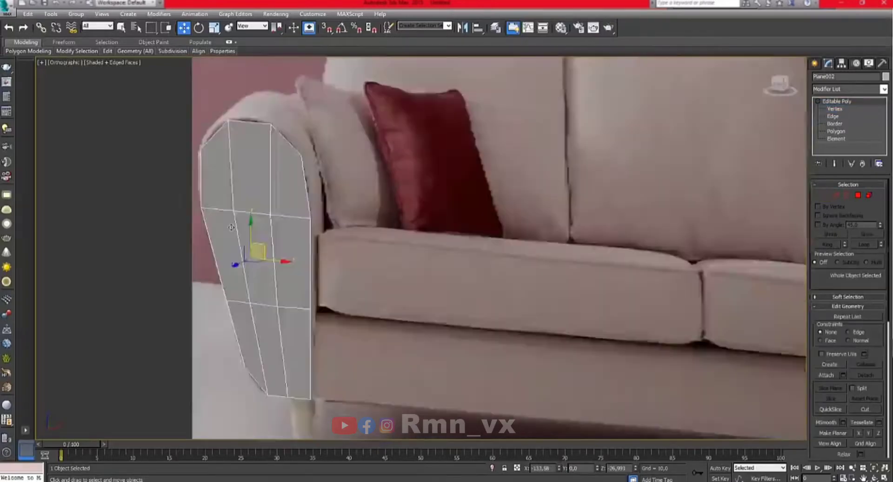
alt+middle_drag(465, 233, 558, 242)
key(f)
scroll(558, 251, up, 4)
key(4)
key(ctrl+a)
click(878, 338)
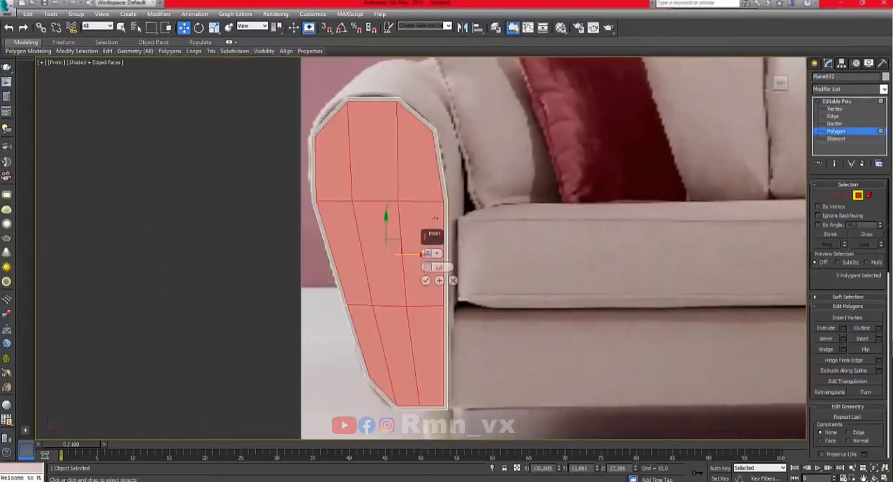
alt+middle_drag(465, 251, 427, 267)
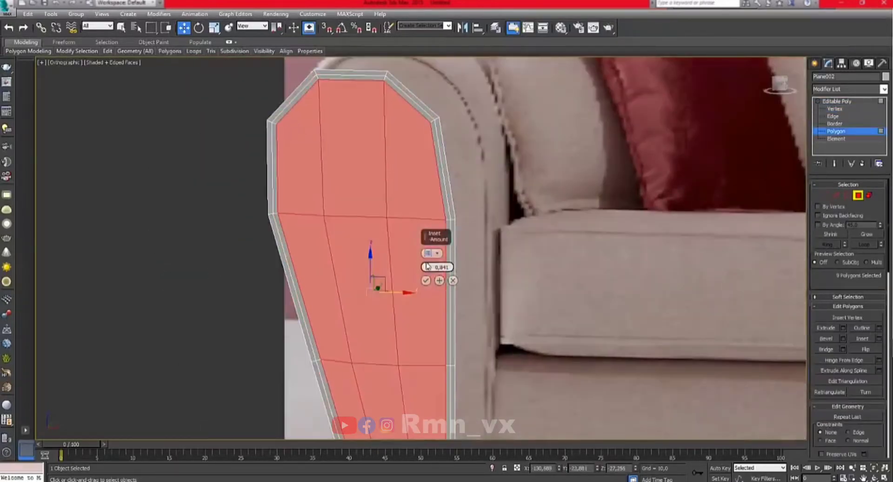
click(426, 280)
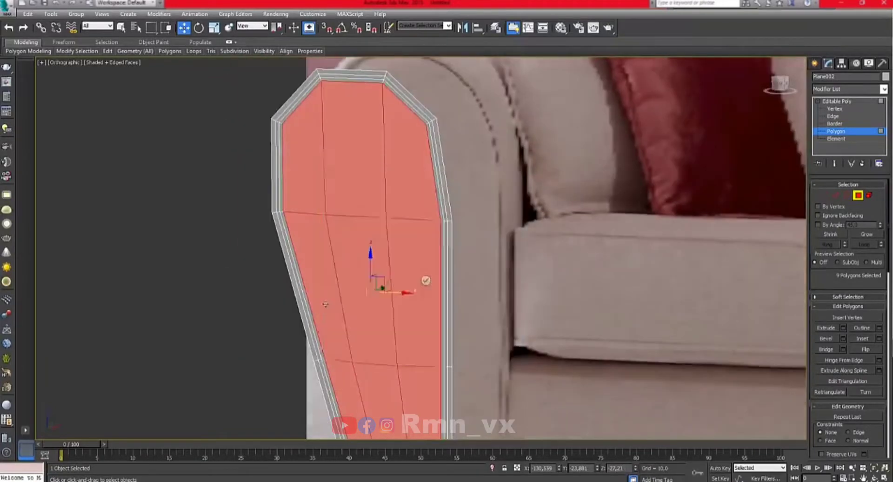
Extrude the inner faces by -10.797 to recess them.
alt+middle_drag(425, 279, 446, 275)
key(shift+e)
drag(427, 267, 425, 331)
alt+middle_drag(387, 313, 417, 278)
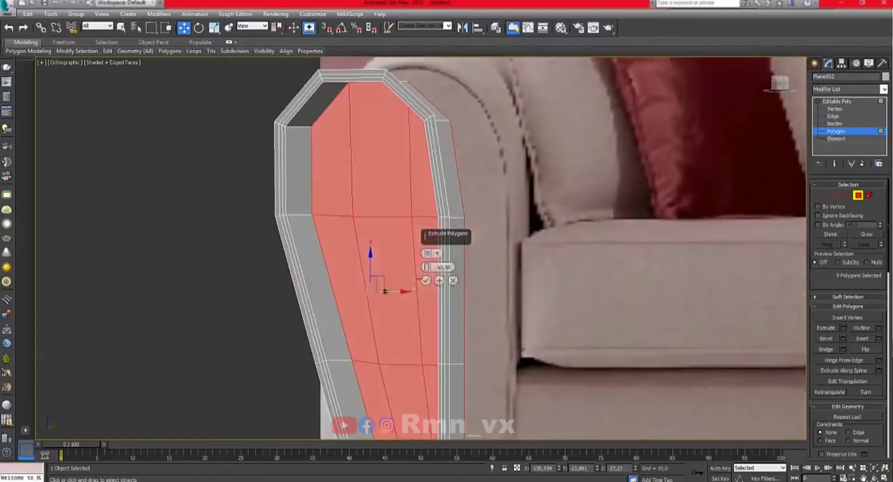
scroll(847, 325, down, 5)
Detach the recessed inner faces as a separate object and select the border polygon ring.
click(860, 279)
click(488, 253)
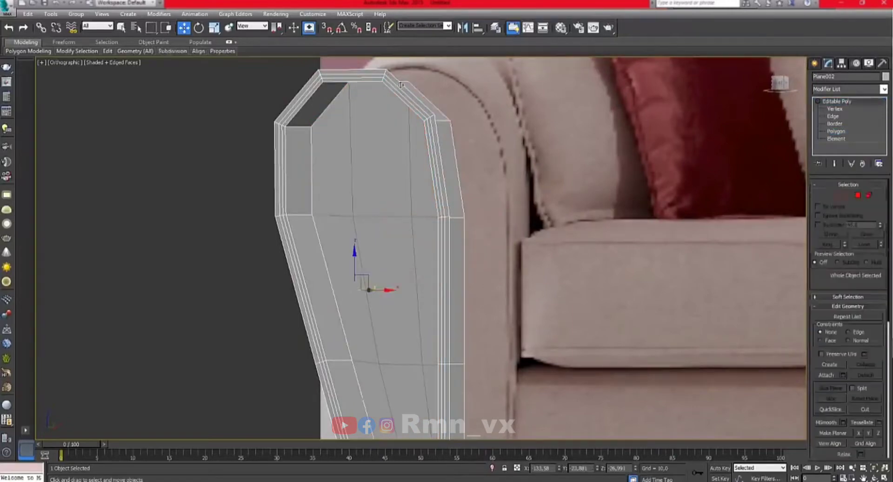
scroll(846, 326, up, 5)
shift+click(427, 126)
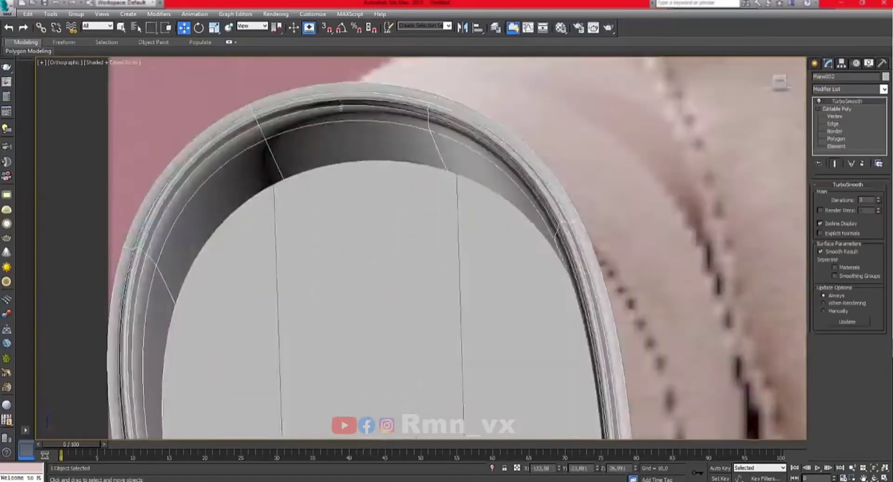
Orbit around the smoothed arm frame and select the detached Object001 panel.
alt+middle_drag(117, 303, 444, 203)
click(444, 203)
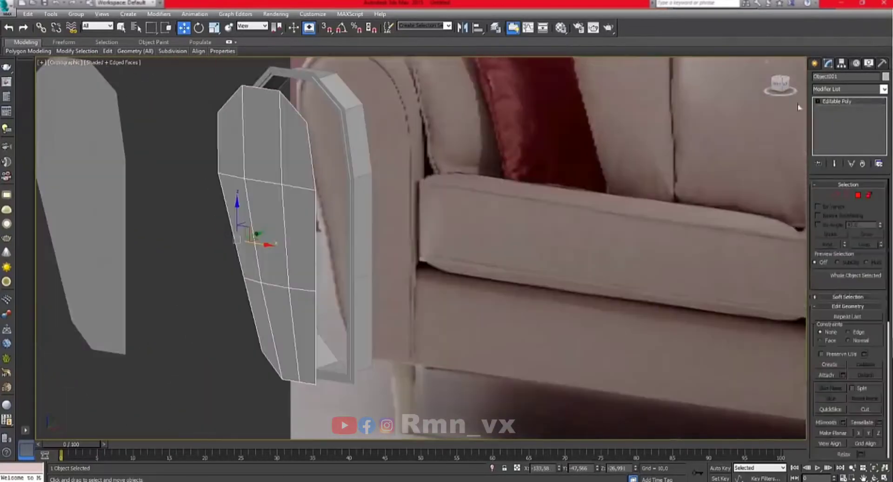
Try a Shell modifier on Object001, remove it, then try Cloth and close its properties.
click(833, 90)
text(sh)
key(Return)
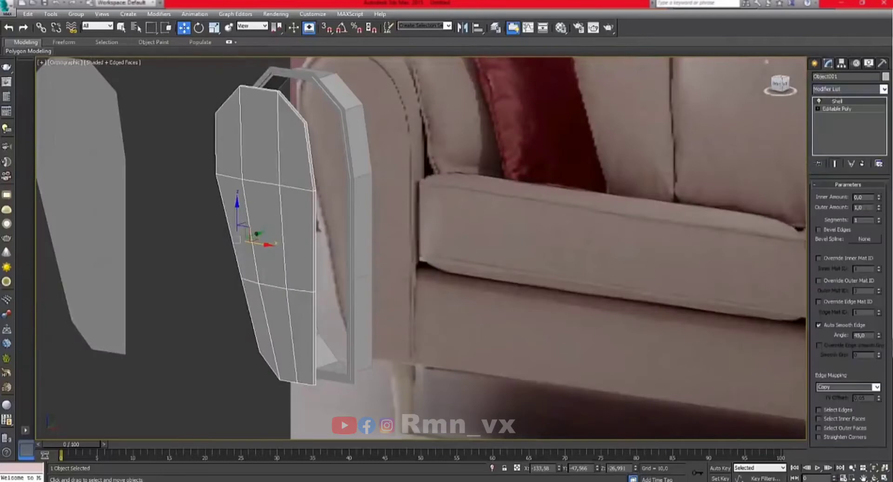
click(882, 88)
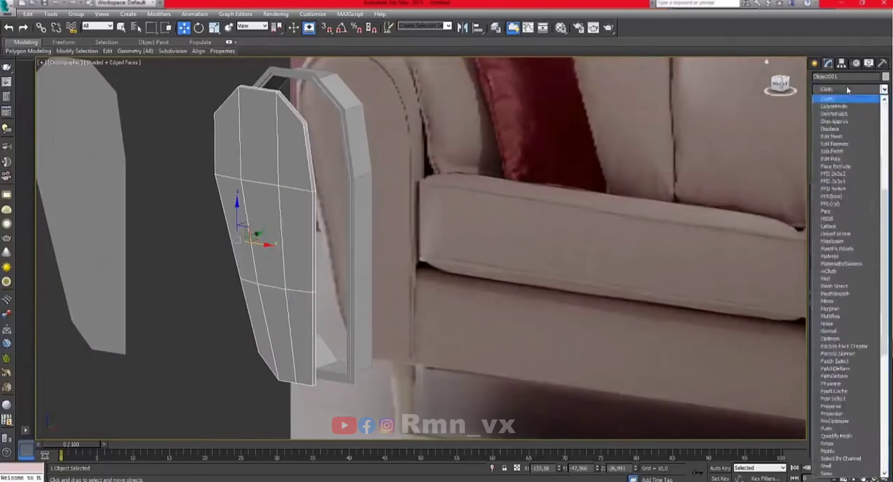
click(851, 201)
click(852, 200)
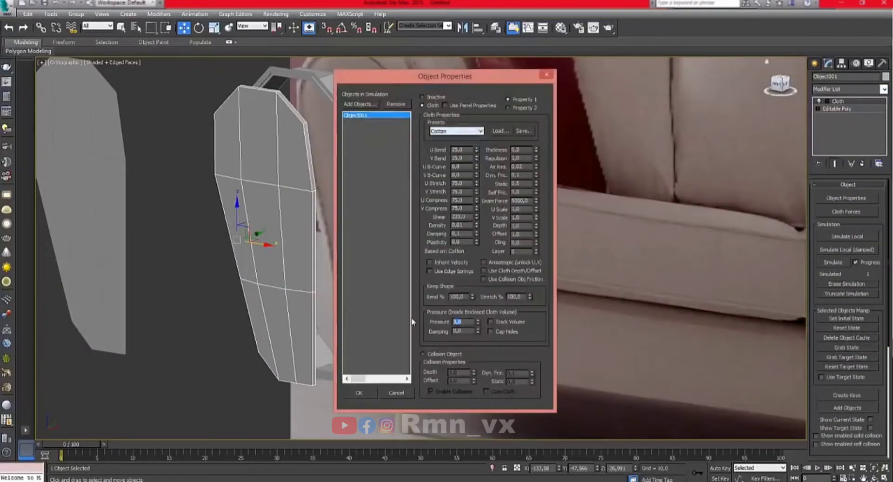
click(359, 393)
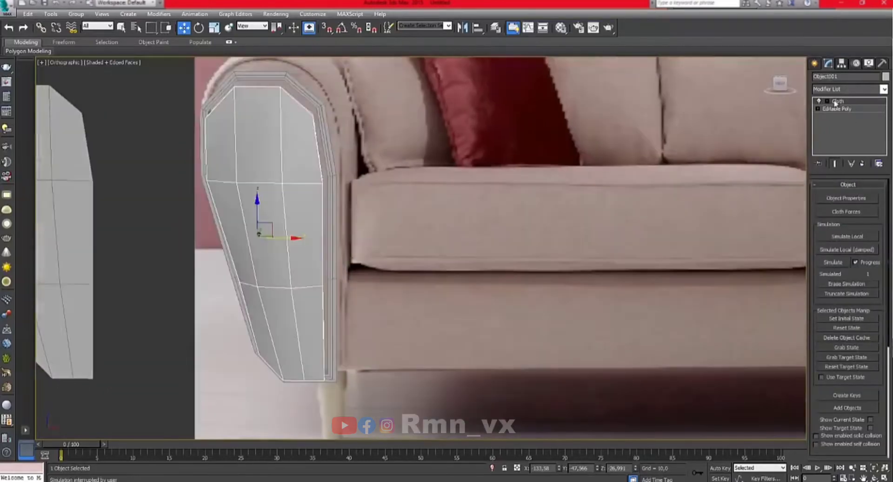
Collapse Object001 to Editable Poly and paste Plane002's TurboSmooth onto it.
right_click(243, 123)
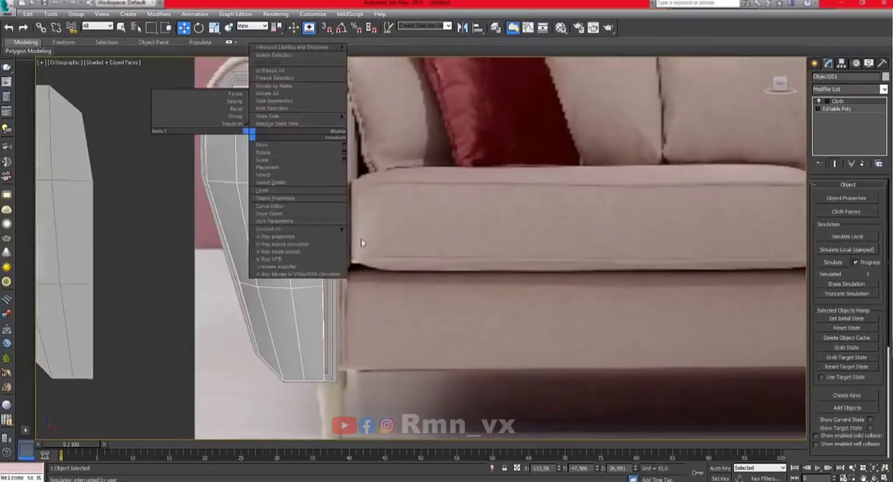
click(302, 154)
alt+middle_drag(136, 265, 300, 206)
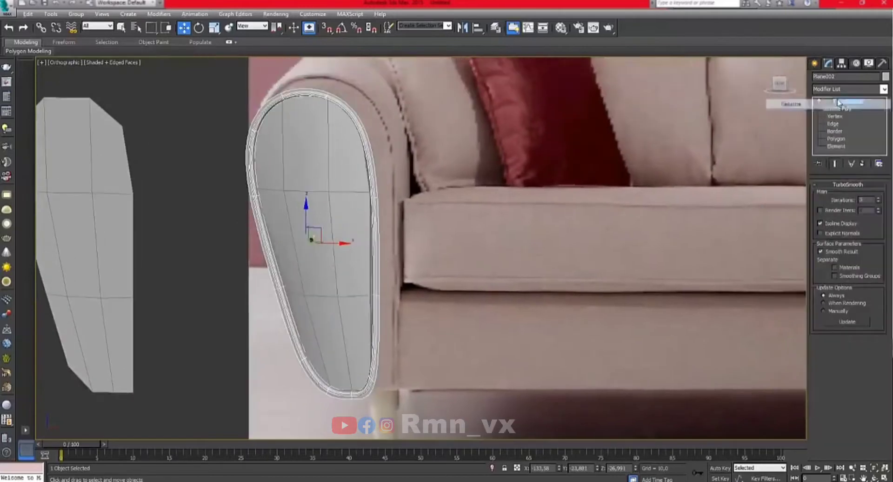
right_click(833, 101)
click(815, 148)
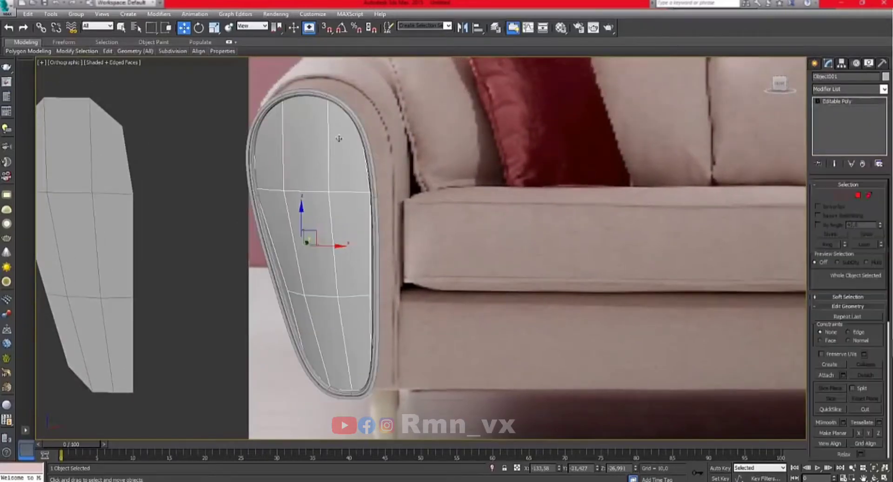
right_click(832, 101)
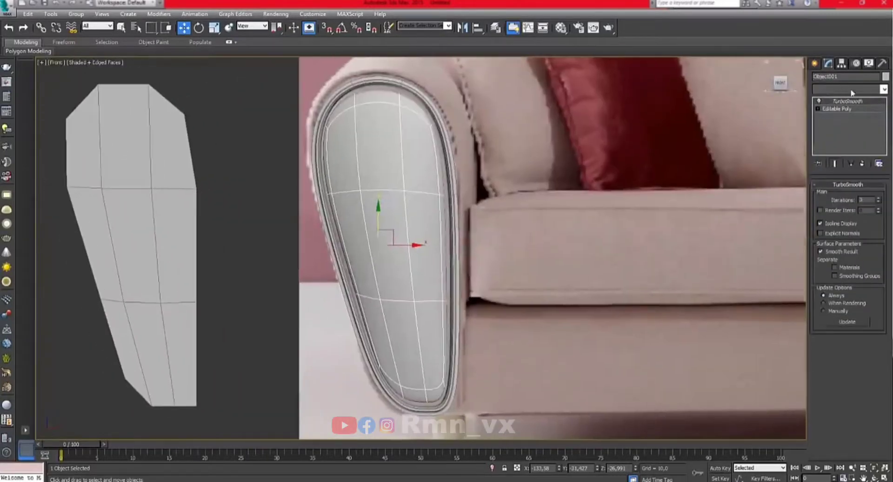
click(847, 89)
Add an FFD(box) lattice to the panel with 5 points across.
click(833, 121)
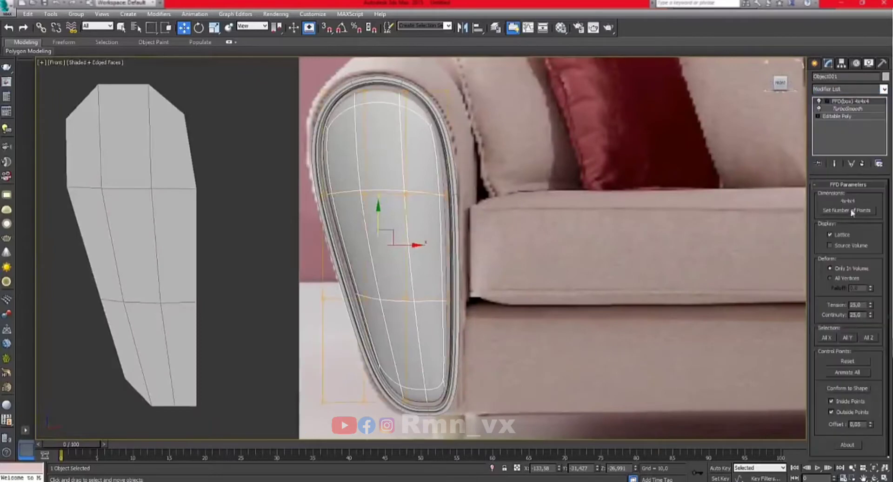
click(846, 209)
click(444, 235)
click(483, 228)
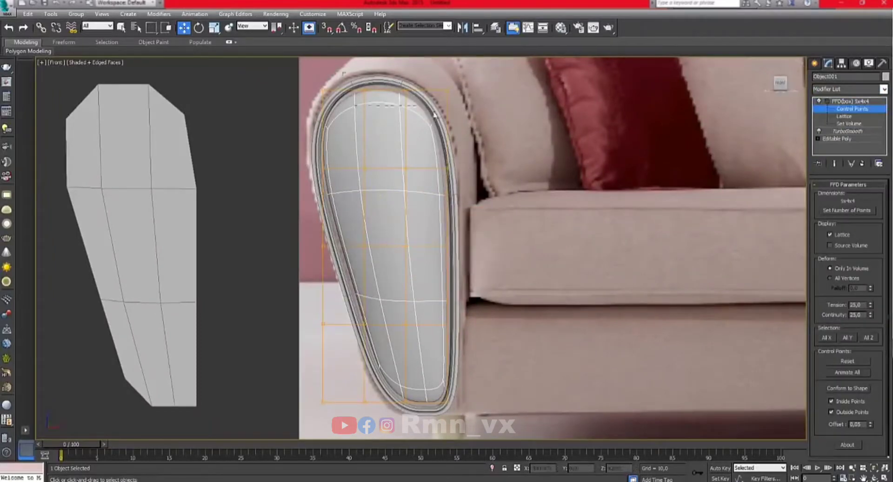
Move the panel's lattice control points so its edge follows the reference arm.
drag(344, 73, 435, 114)
scroll(435, 114, up, 2)
mouse_move(461, 237)
middle_down()
mouse_move(422, 303)
mouse_move(417, 237)
middle_up()
click(348, 258)
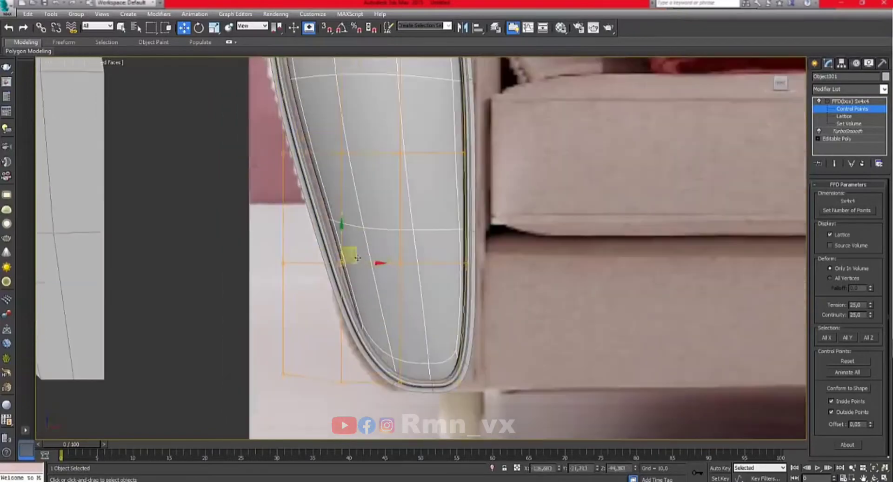
mouse_move(322, 158)
middle_down()
mouse_move(324, 183)
mouse_move(354, 242)
mouse_move(369, 157)
middle_up()
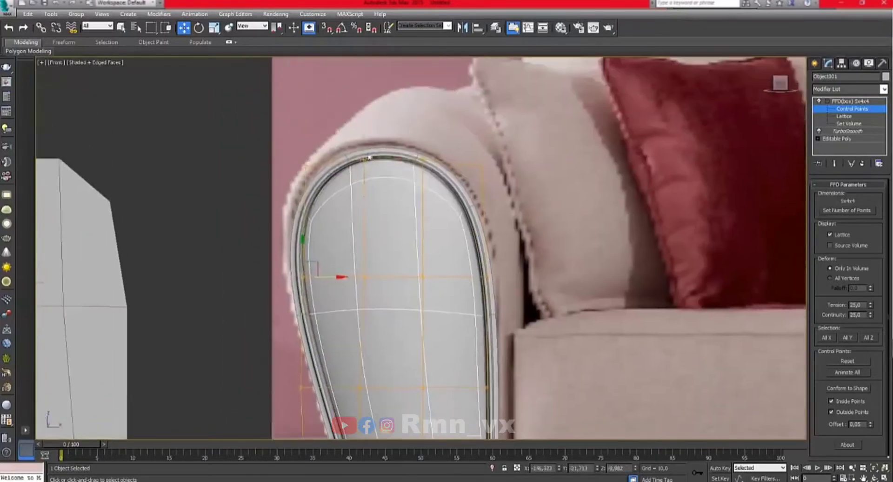
mouse_move(311, 152)
alt+middle_down()
mouse_move(424, 203)
mouse_move(395, 104)
mouse_move(464, 213)
mouse_move(438, 154)
mouse_move(392, 183)
mouse_move(409, 255)
mouse_move(369, 184)
alt+middle_up()
key(f)
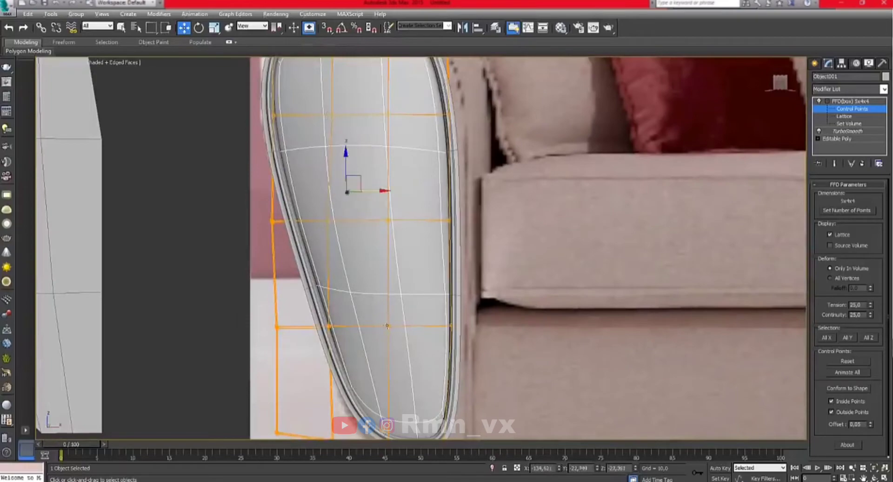
mouse_move(363, 200)
alt+middle_down()
mouse_move(380, 209)
mouse_move(311, 251)
mouse_move(373, 73)
mouse_move(399, 100)
mouse_move(333, 217)
mouse_move(326, 200)
mouse_move(289, 242)
alt+middle_up()
scroll(277, 264, up, 3)
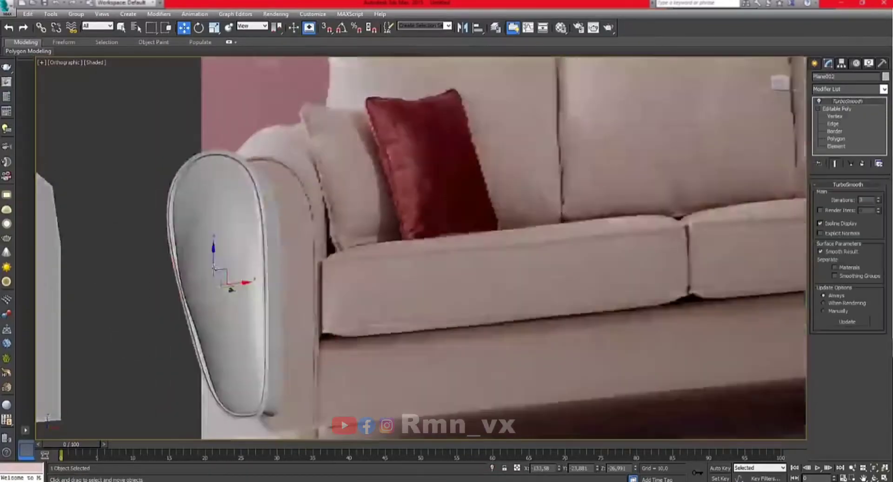
Select the armrest panel and enter its FFD Control Points level.
scroll(194, 291, up, 3)
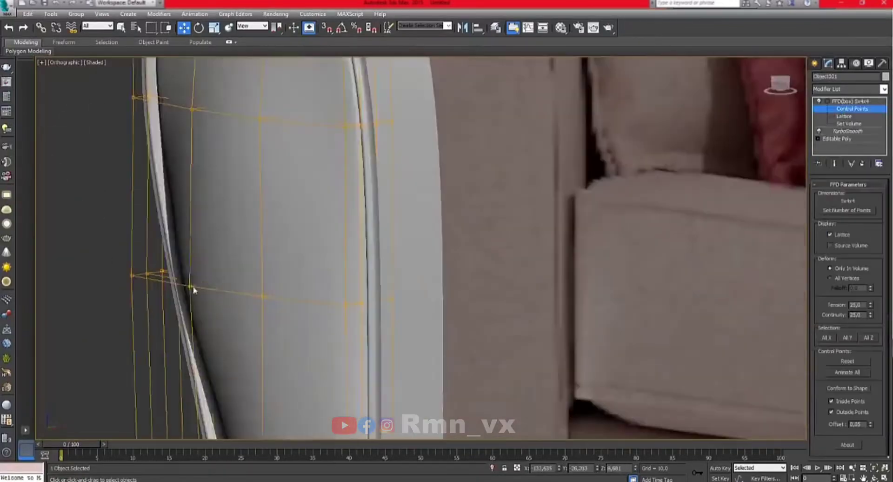
scroll(205, 285, up, 2)
alt+middle_drag(253, 265, 279, 152)
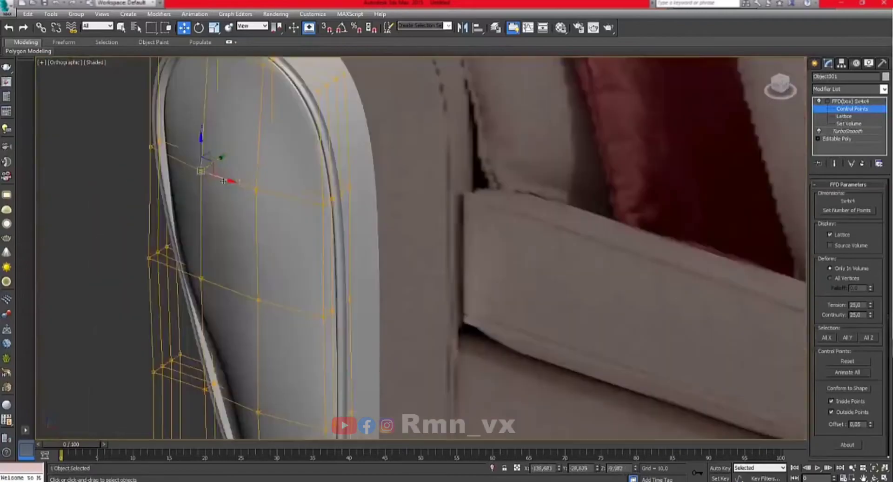
scroll(279, 152, down, 5)
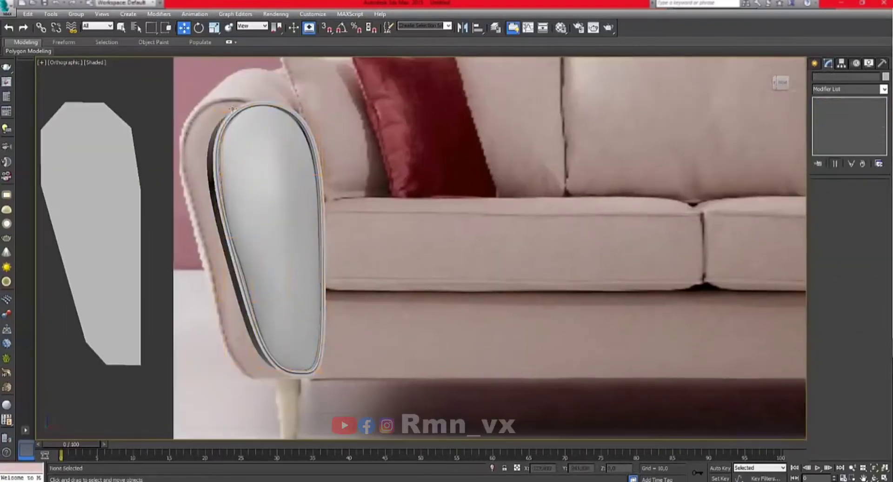
click(261, 200)
scroll(371, 240, up, 4)
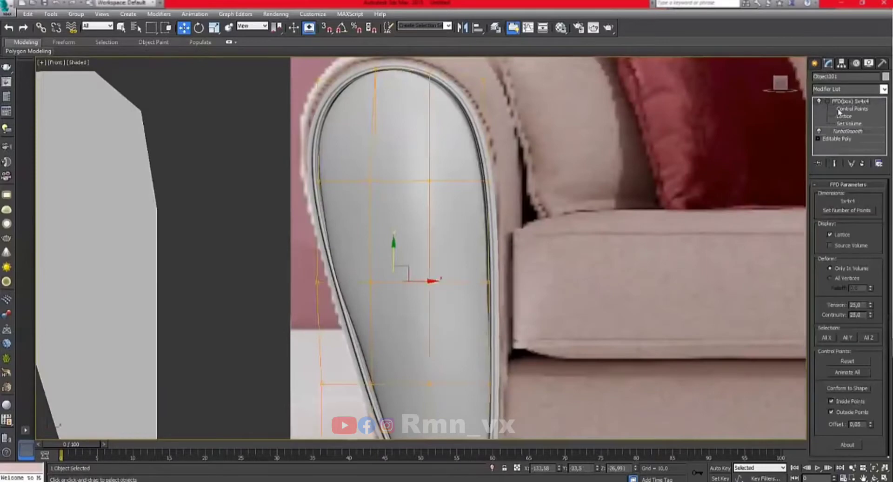
click(839, 110)
scroll(307, 247, up, 5)
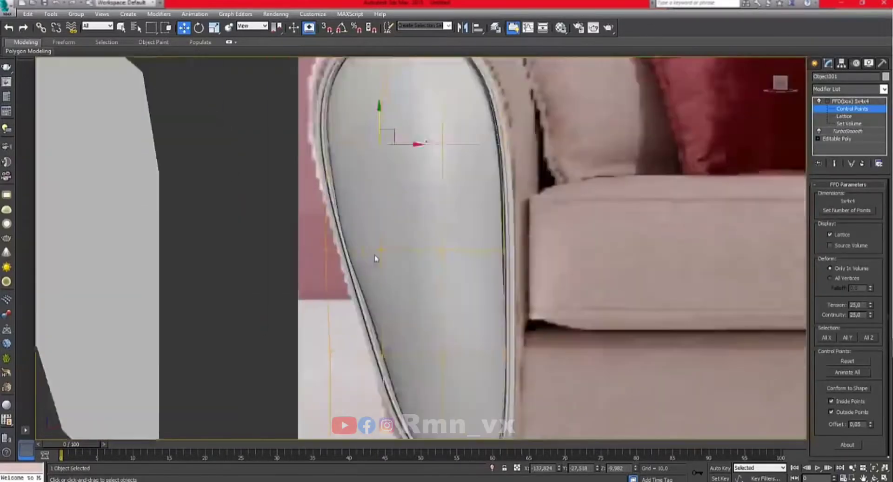
scroll(321, 243, down, 3)
scroll(408, 221, up, 3)
Adjust the bottom, crown and lower lattice points to fit the reference curve.
click(454, 391)
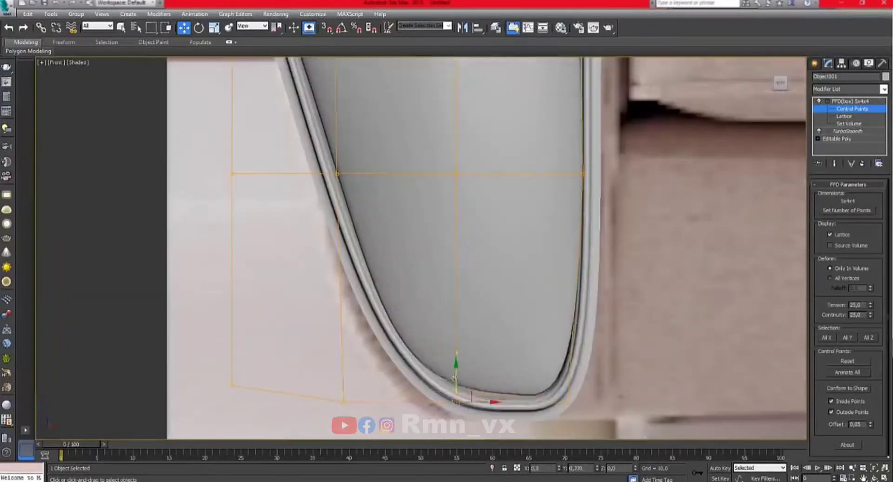
scroll(581, 389, down, 3)
scroll(464, 183, up, 3)
click(383, 78)
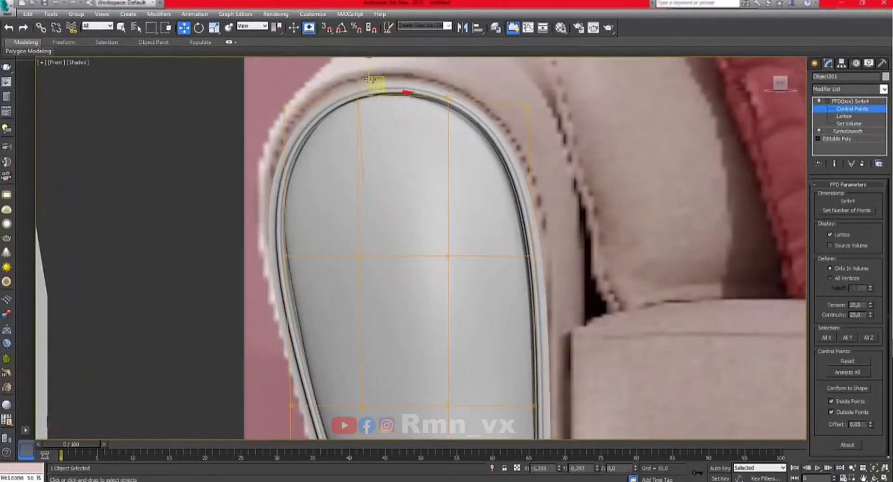
scroll(460, 308, down, 3)
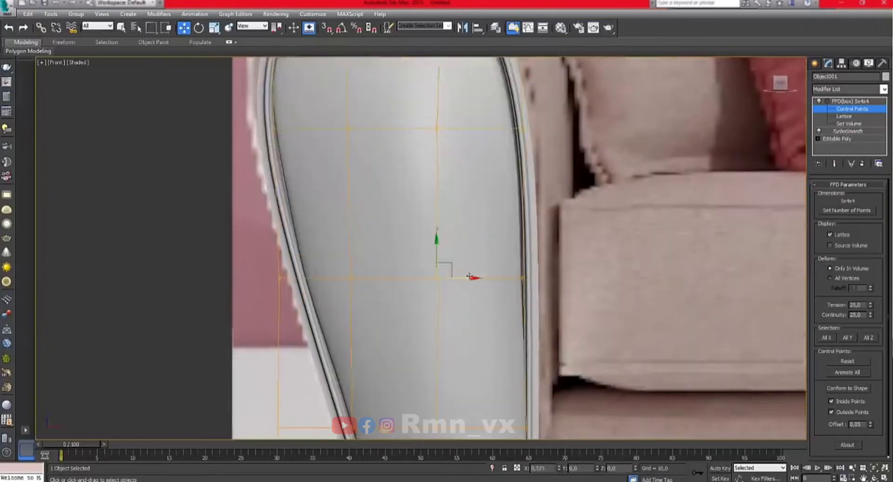
scroll(437, 307, up, 3)
click(412, 298)
scroll(404, 412, down, 3)
scroll(454, 299, up, 3)
click(412, 394)
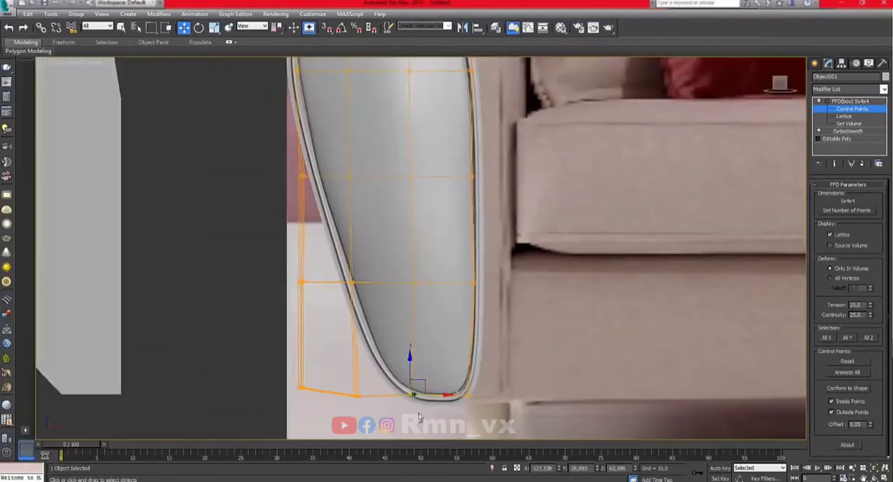
scroll(437, 392, down, 3)
alt+middle_drag(437, 392, 446, 297)
scroll(374, 212, up, 3)
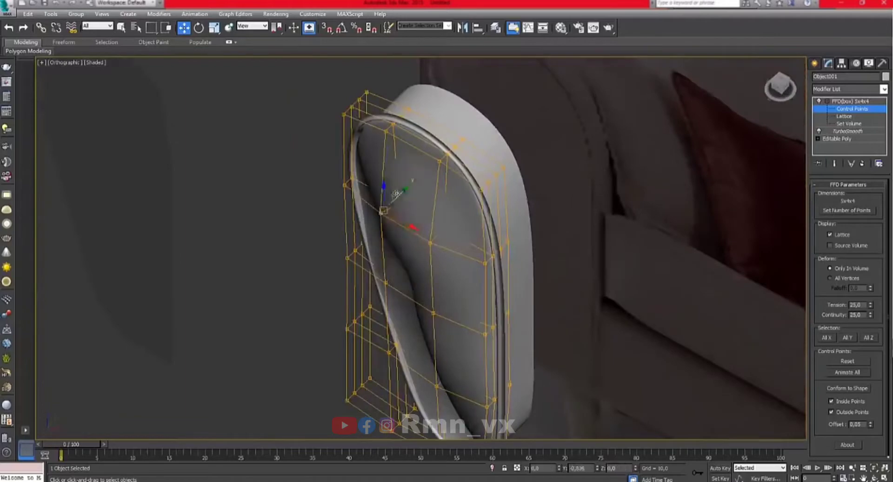
alt+middle_drag(396, 192, 339, 313)
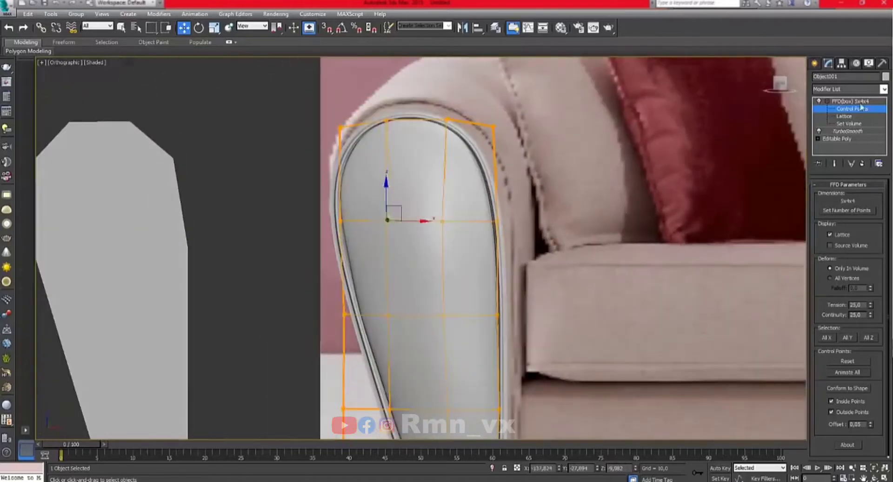
Collapse the panel's whole modifier stack into a single editable poly.
click(847, 131)
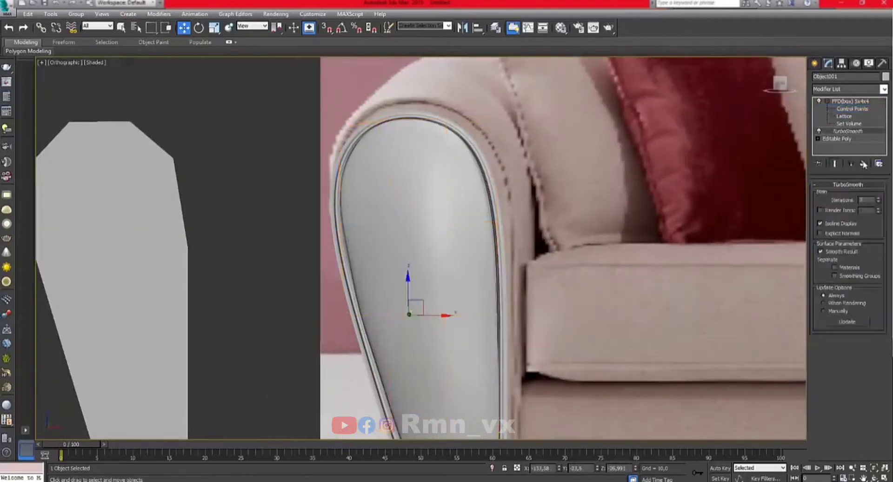
right_click(843, 101)
right_click(431, 214)
click(478, 303)
click(883, 89)
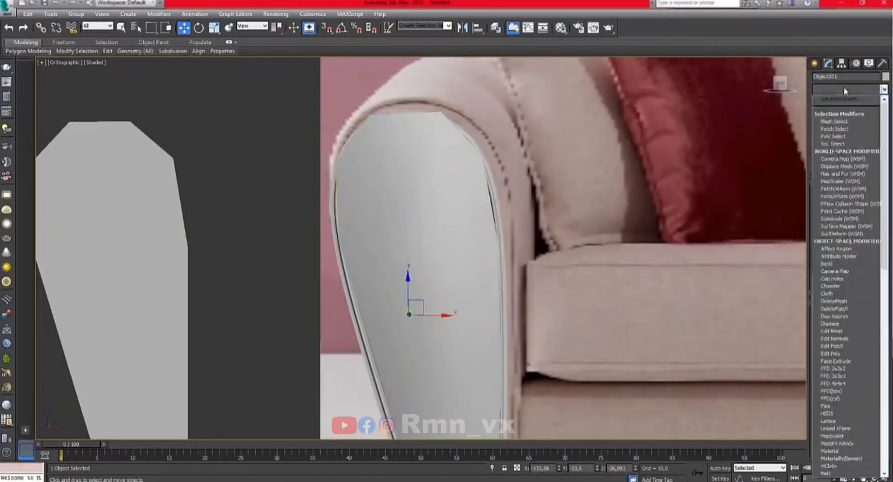
click(867, 185)
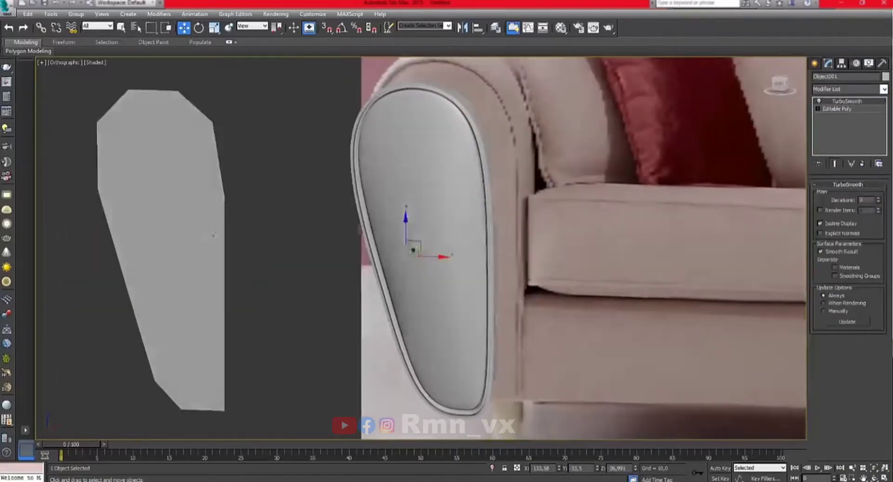
right_click(196, 214)
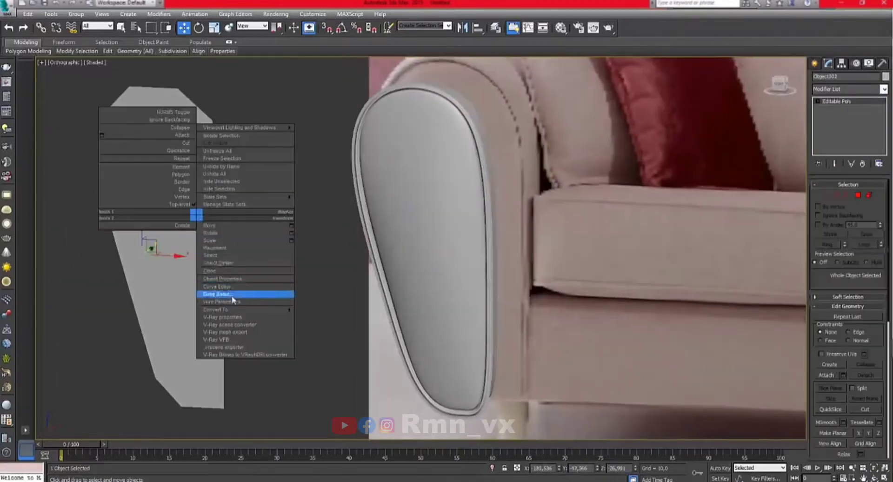
Hide Unselected so only the armrest block remains visible.
click(246, 181)
alt+middle_drag(247, 185, 332, 289)
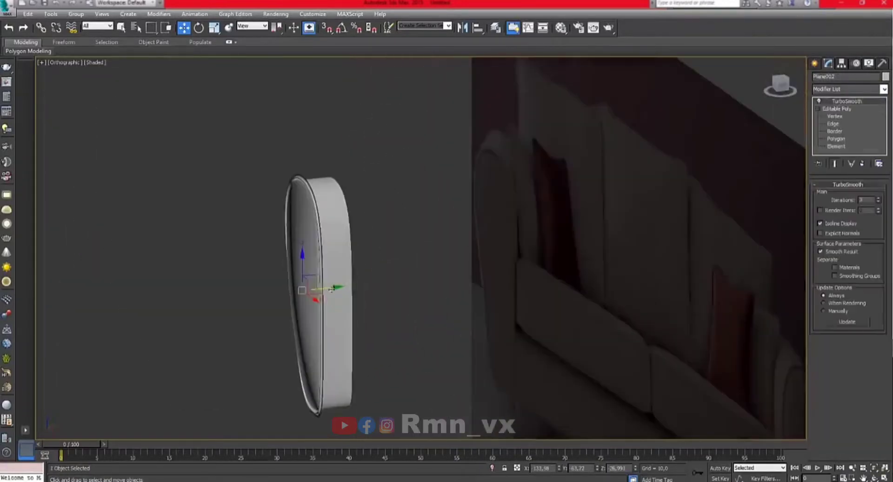
key(4)
mouse_move(375, 179)
alt+middle_down()
mouse_move(311, 227)
mouse_move(326, 186)
mouse_move(321, 137)
alt+middle_up()
Select the armrest's rim edge loop at Edge level, then exit sub-object mode.
key(2)
click(322, 137)
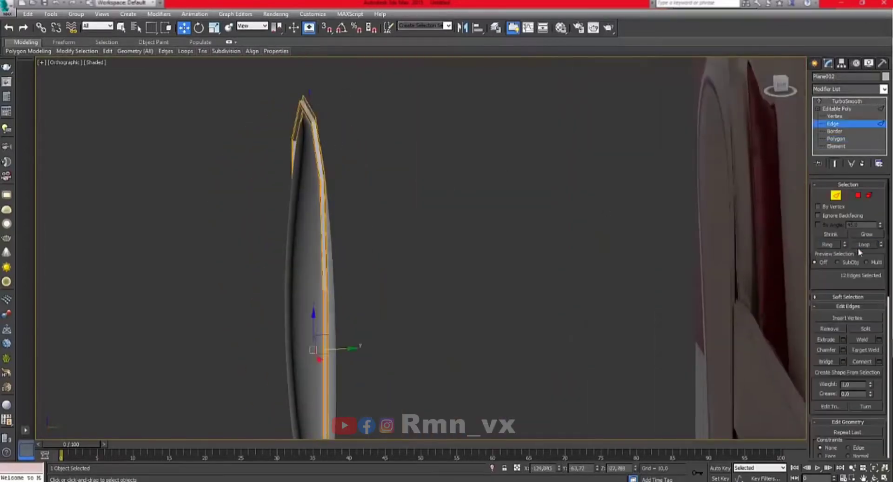
mouse_move(342, 352)
alt+middle_down()
mouse_move(516, 328)
mouse_move(505, 330)
alt+middle_up()
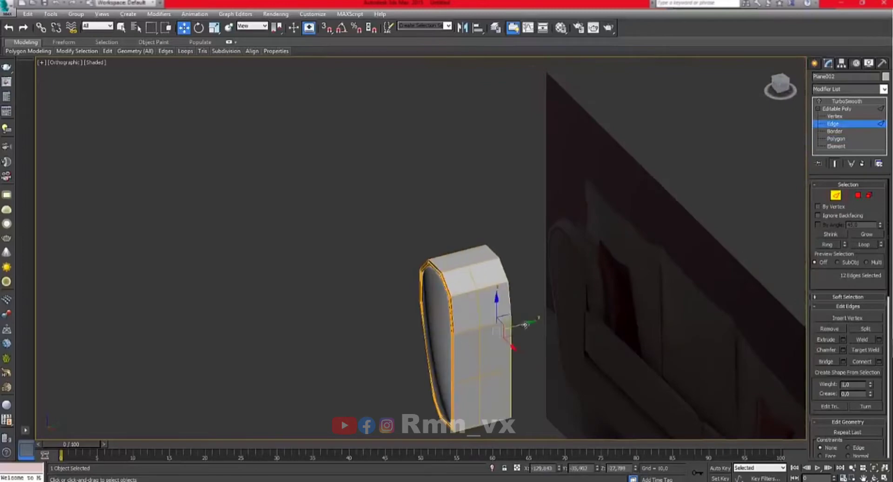
key(f)
mouse_move(422, 194)
alt+middle_down()
mouse_move(413, 220)
mouse_move(413, 165)
alt+middle_up()
key(f)
scroll(413, 220, up, 5)
Add an FFD 4x4x4 lattice to the armrest block.
click(412, 165)
click(883, 89)
click(837, 332)
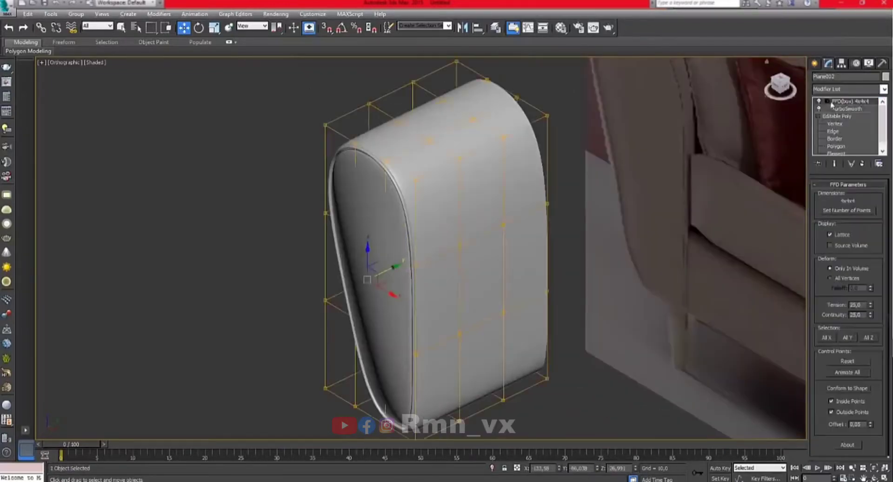
Move the lattice control points in Front view to fit the reference arm.
key(f)
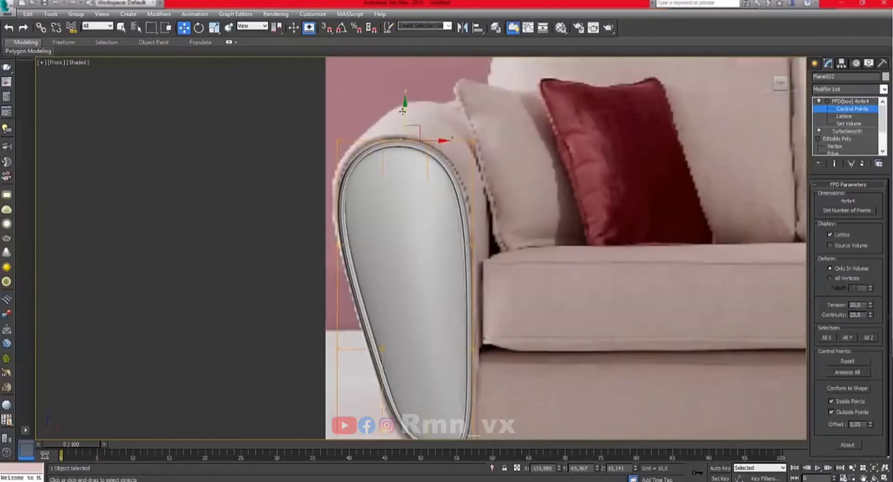
alt+middle_drag(412, 123, 367, 234)
key(f)
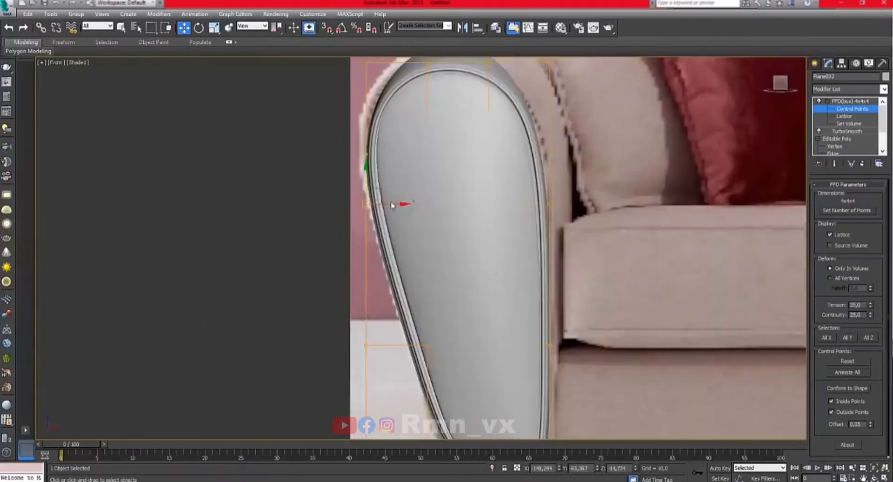
scroll(397, 160, down, 1)
scroll(397, 159, down, 1)
scroll(418, 131, down, 1)
mouse_move(418, 131)
alt+middle_down()
mouse_move(363, 87)
mouse_move(399, 116)
alt+middle_up()
key(f)
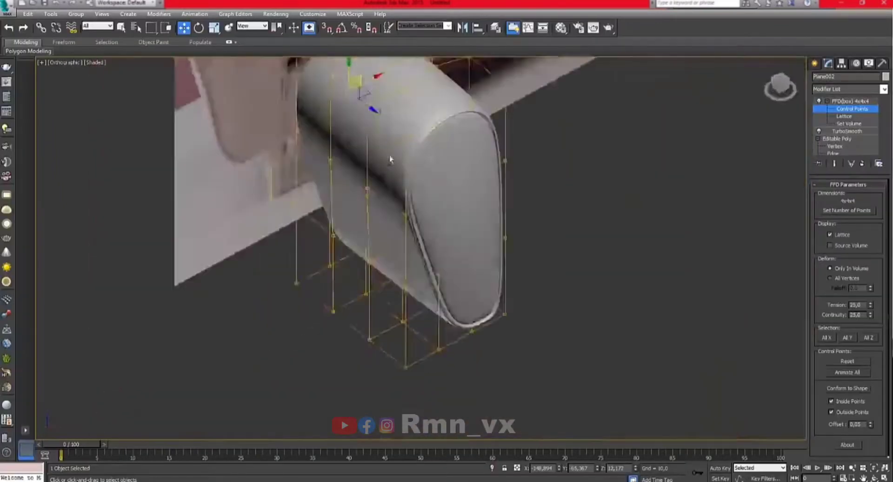
key(f)
mouse_move(340, 102)
middle_down()
mouse_move(441, 132)
mouse_move(498, 186)
mouse_move(416, 99)
middle_up()
key(f)
click(850, 101)
Collapse the FFD into the mesh and add TurboSmooth with Isoline Display.
right_click(416, 99)
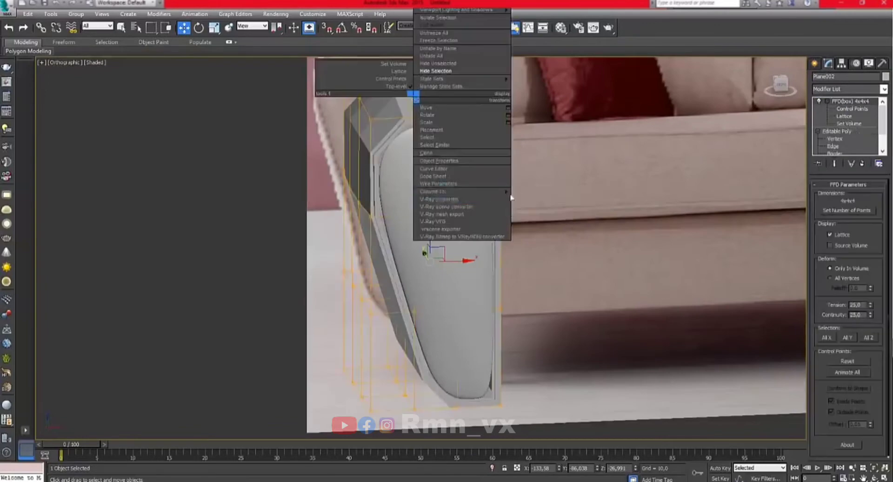
click(483, 229)
click(884, 89)
click(859, 121)
click(820, 223)
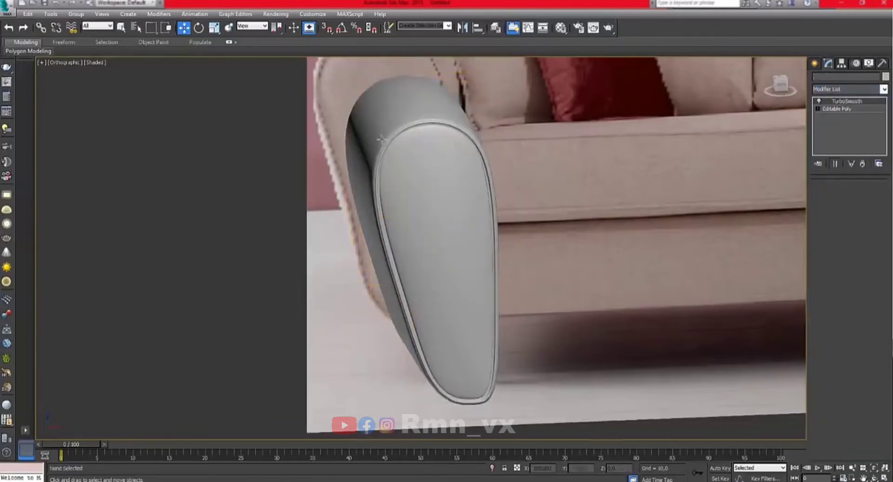
alt+middle_drag(465, 209, 789, 145)
In Top view, rotate the end edge loop to curl the armrest top over.
click(837, 109)
key(2)
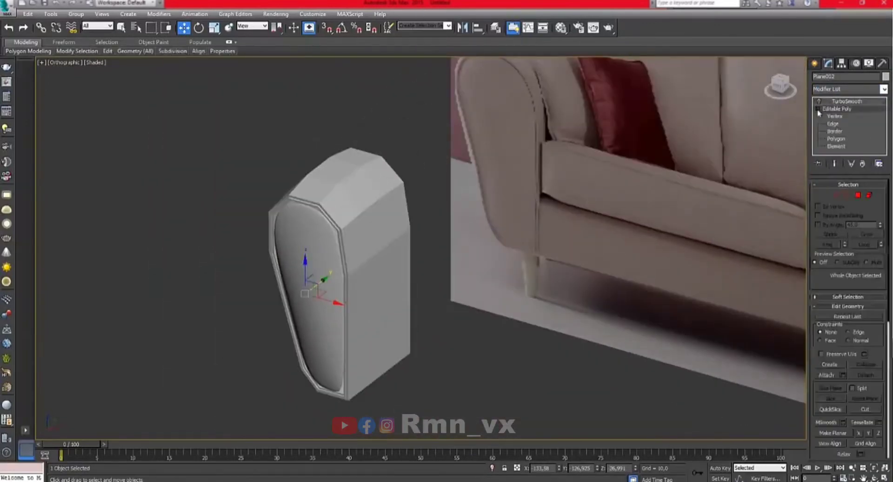
alt+middle_drag(465, 209, 419, 195)
key(t)
key(1)
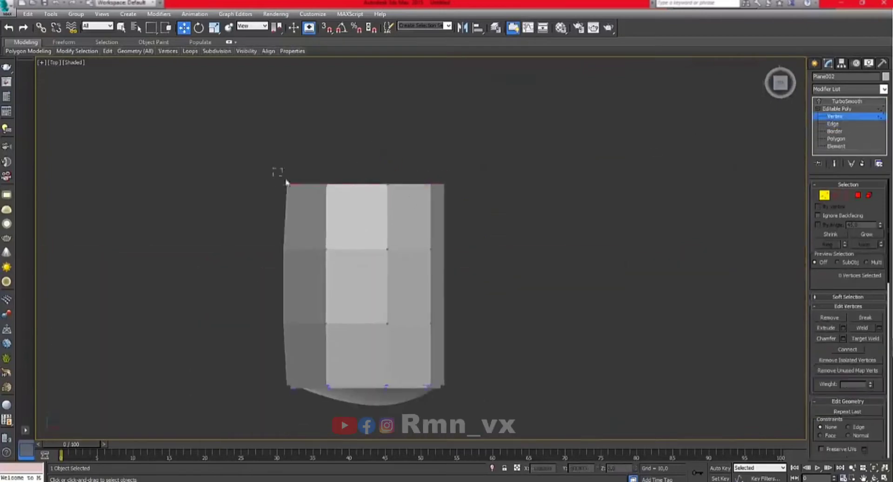
key(ctrl+z)
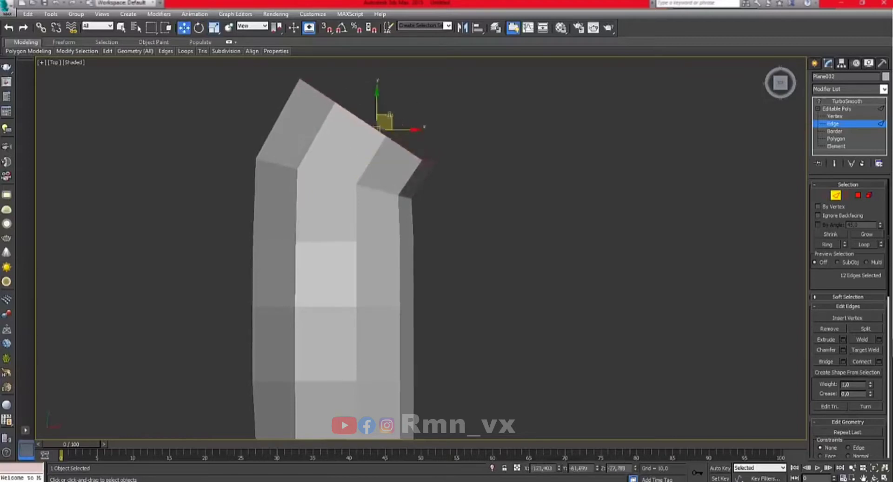
middle_drag(366, 155, 352, 199)
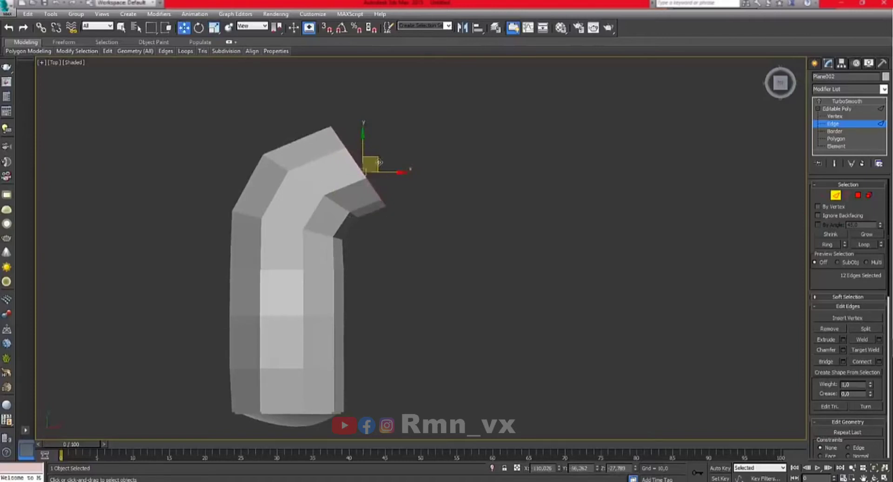
key(F4)
scroll(413, 155, up, 2)
scroll(395, 160, up, 2)
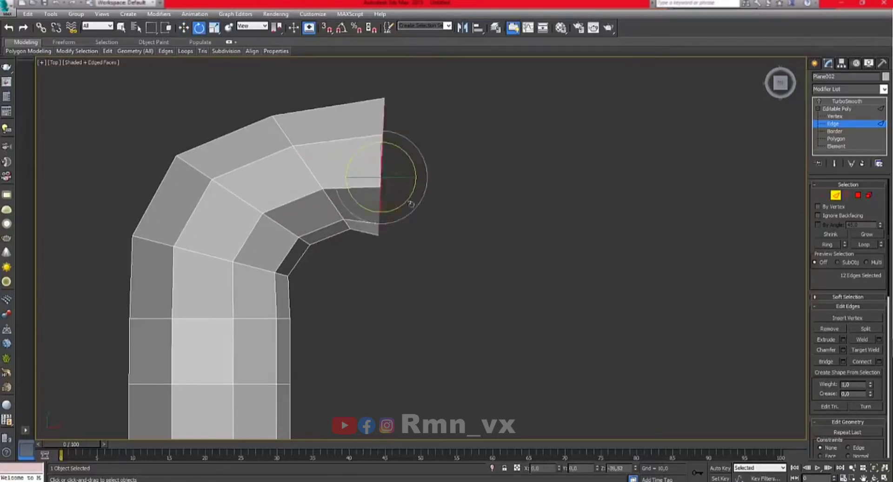
Extend the armrest tube's open end sideways across the sofa body in Front view.
click(388, 154)
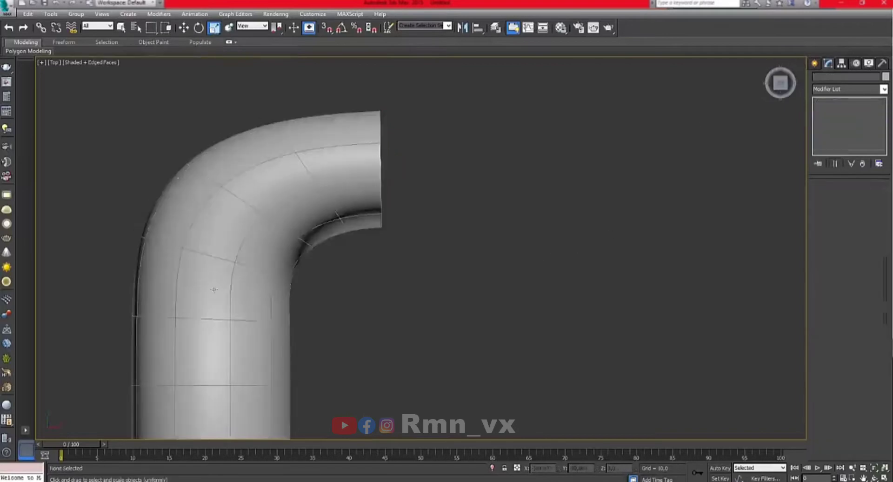
alt+middle_drag(388, 154, 259, 197)
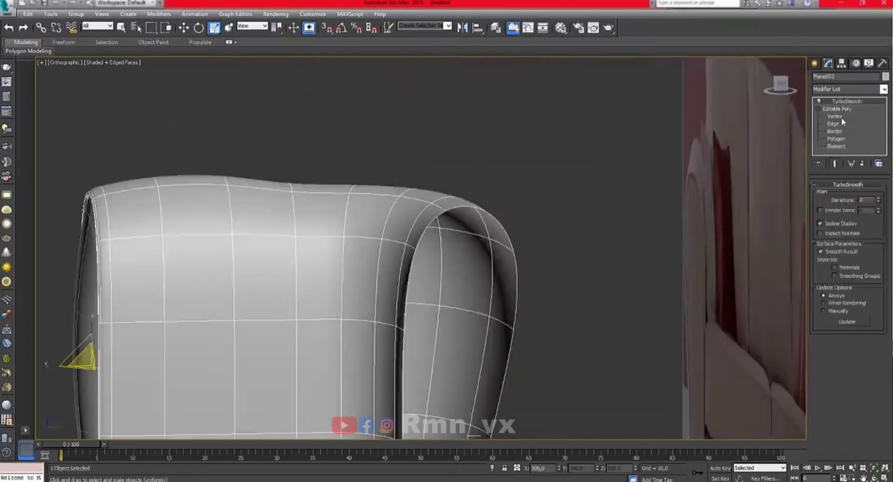
key(f)
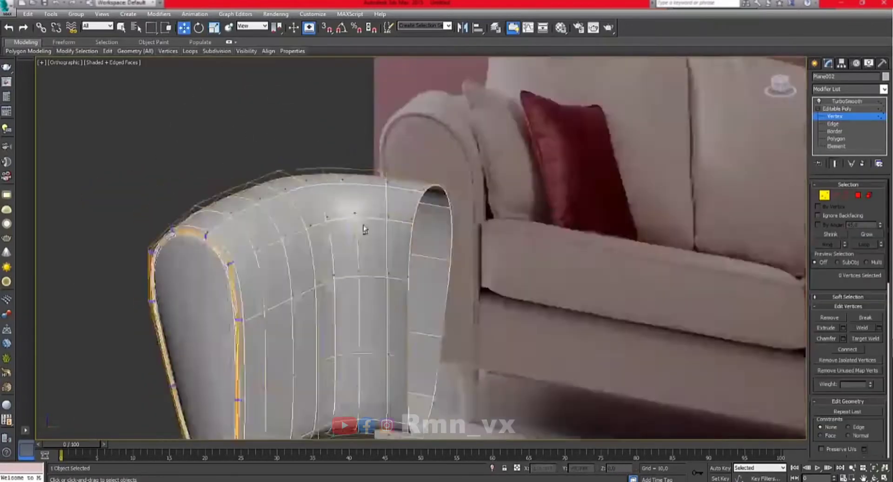
scroll(363, 229, down, 2)
scroll(392, 209, down, 2)
scroll(455, 204, down, 2)
middle_drag(455, 204, 404, 210)
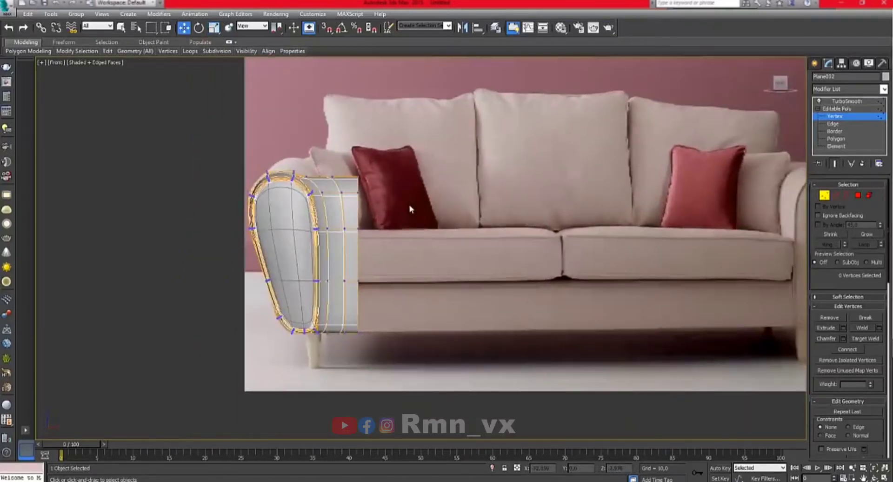
click(832, 123)
shift+drag(384, 252, 593, 250)
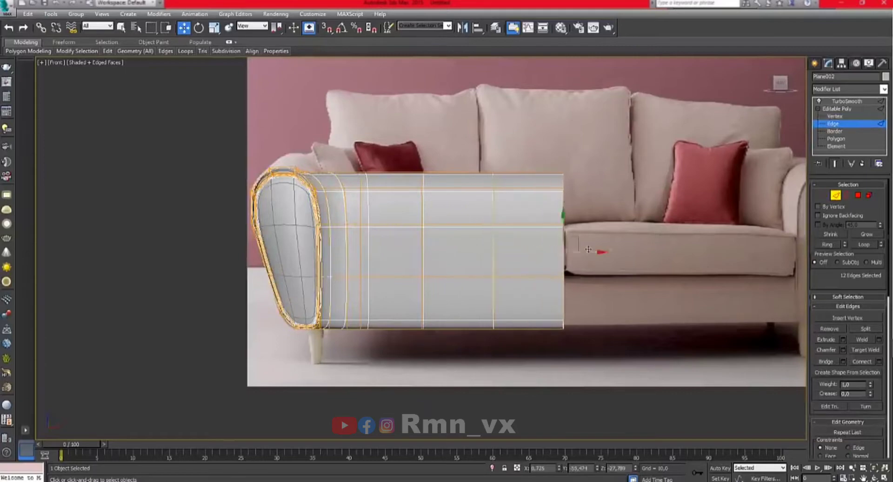
mouse_move(592, 250)
alt+middle_down()
mouse_move(465, 209)
mouse_move(149, 225)
mouse_move(612, 204)
alt+middle_up()
click(186, 279)
In Top view, raise the straight section's vertices and scale the inner-bend vertices.
click(400, 213)
key(1)
key(t)
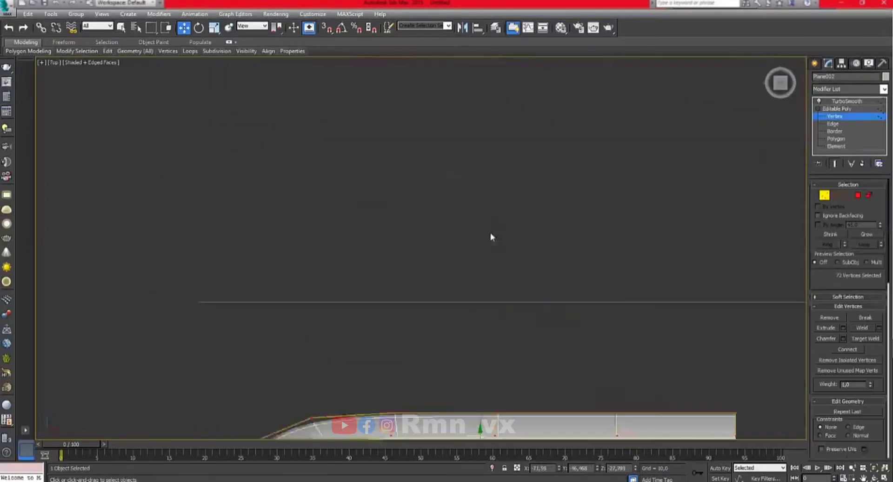
key(z)
drag(567, 205, 438, 249)
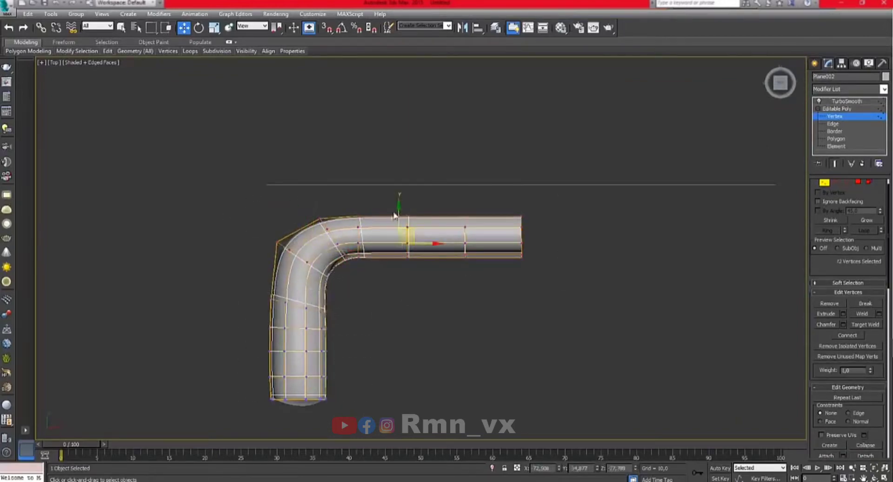
drag(394, 215, 395, 201)
drag(307, 195, 345, 258)
scroll(354, 241, up, 3)
key(r)
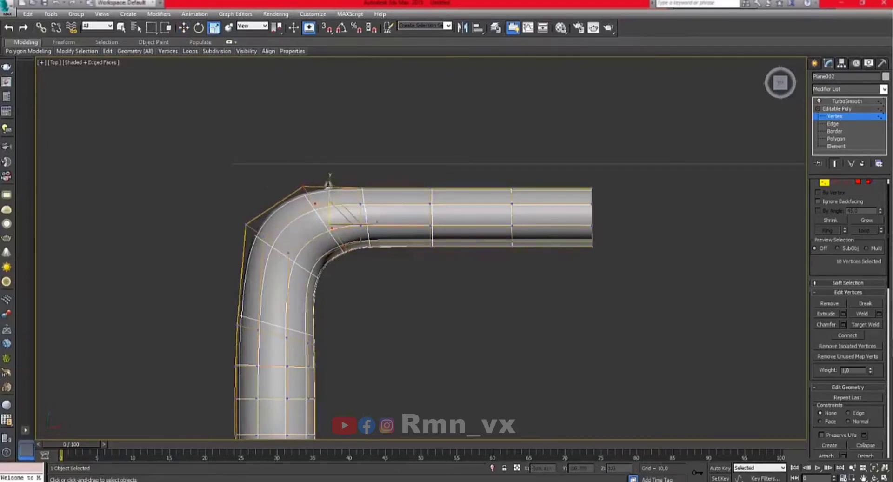
click(473, 174)
Select the tube's top row of vertices and adjust three vertices on the outer bend.
scroll(444, 293, down, 2)
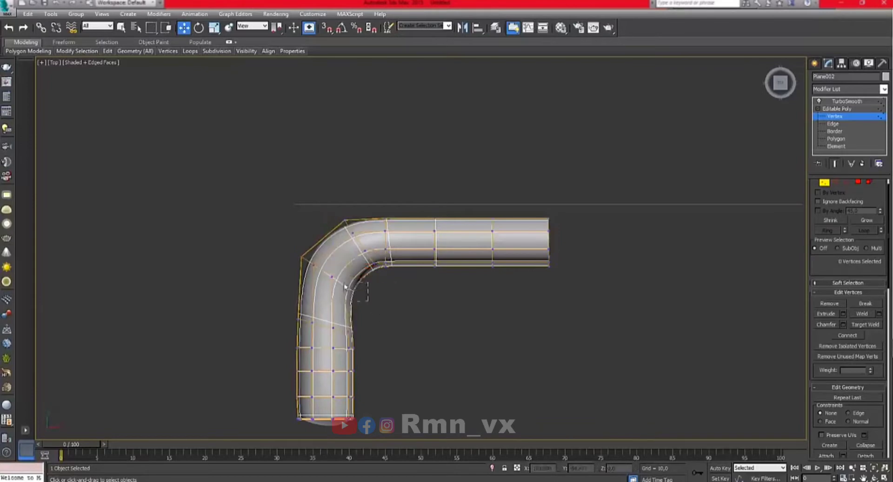
click(833, 115)
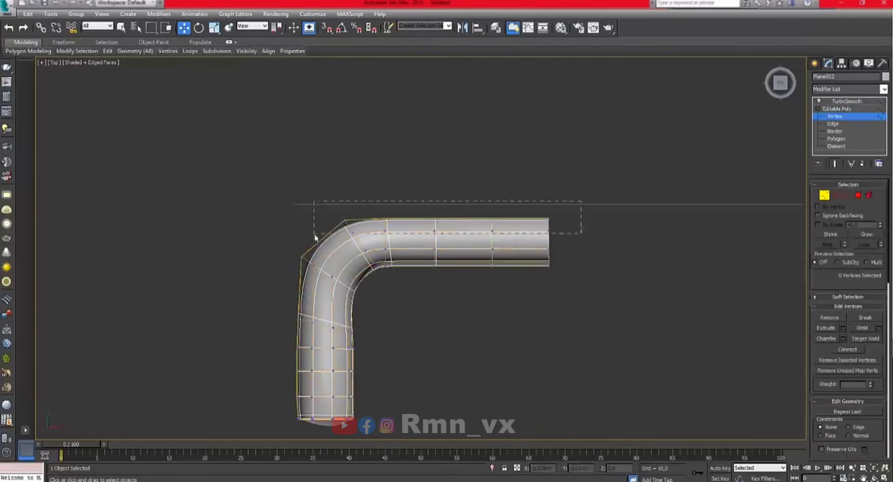
drag(313, 203, 582, 235)
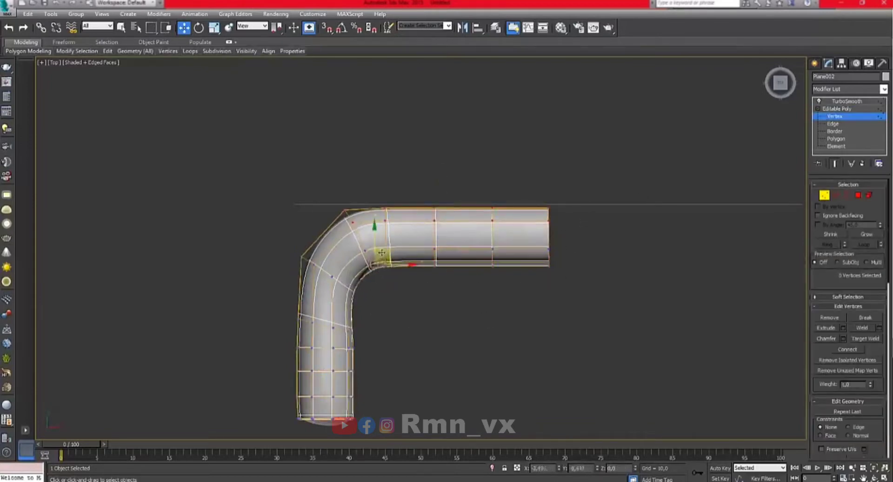
scroll(463, 356, up, 2)
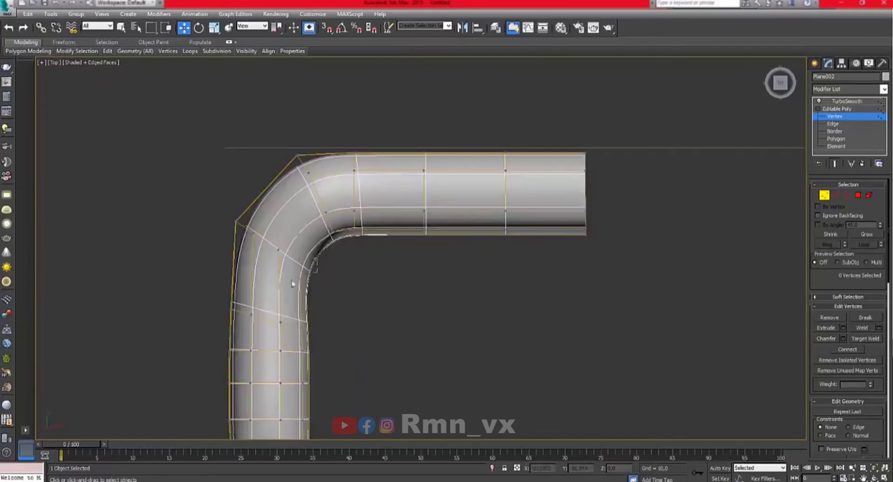
scroll(313, 172, down, 2)
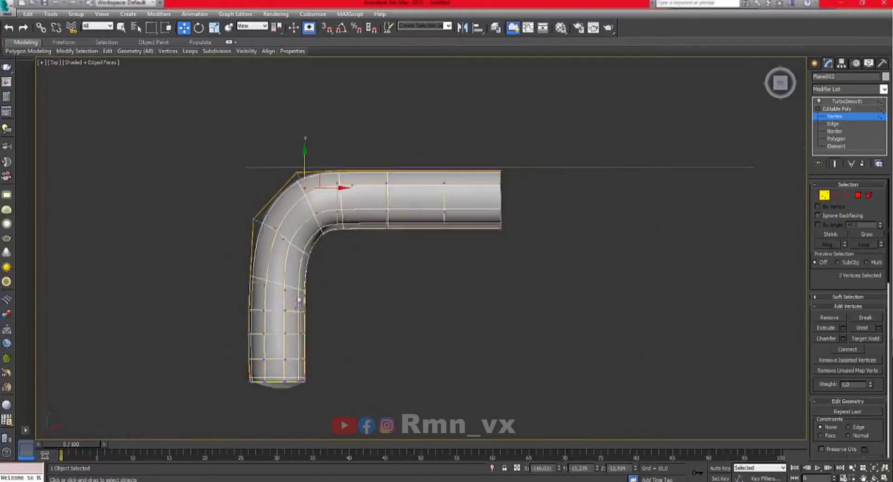
drag(247, 195, 263, 200)
Toggle TurboSmooth off and on to compare the raw cage with the smoothed curl.
click(818, 101)
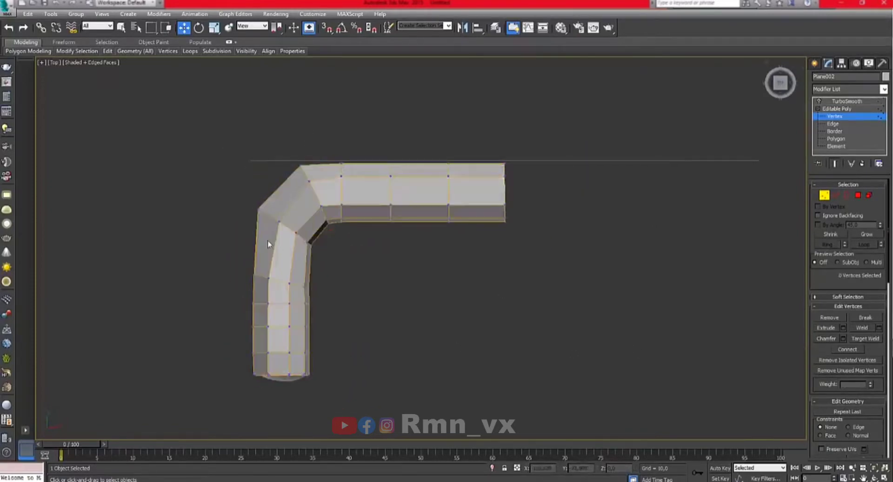
scroll(267, 240, up, 2)
click(819, 101)
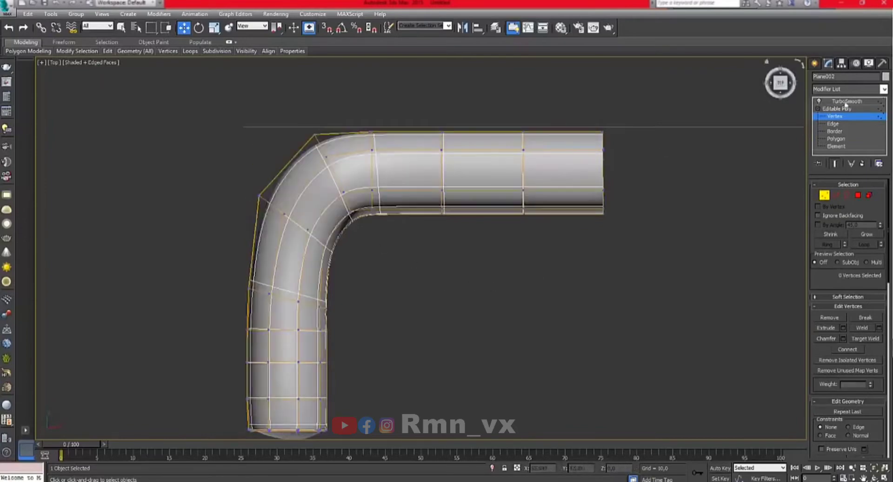
click(846, 101)
scroll(434, 207, up, 2)
Inspect the armrest's bend vertices in Perspective, Top, wireframe and orbited views.
key(p)
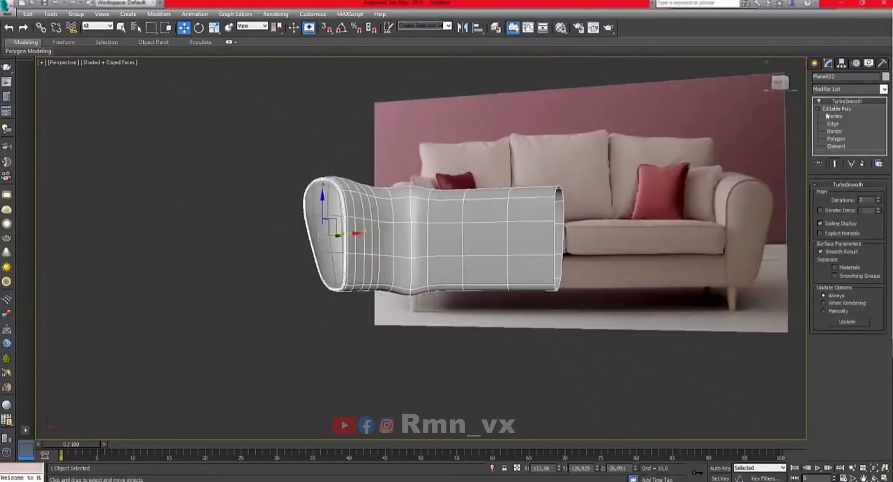
click(826, 115)
scroll(420, 173, up, 2)
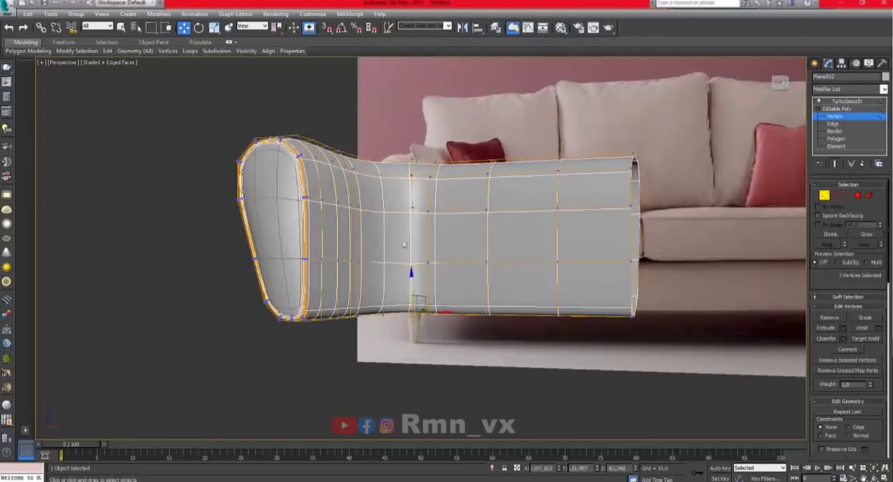
mouse_move(404, 244)
alt+middle_down()
mouse_move(442, 253)
mouse_move(514, 199)
alt+middle_up()
key(t)
scroll(546, 232, up, 1)
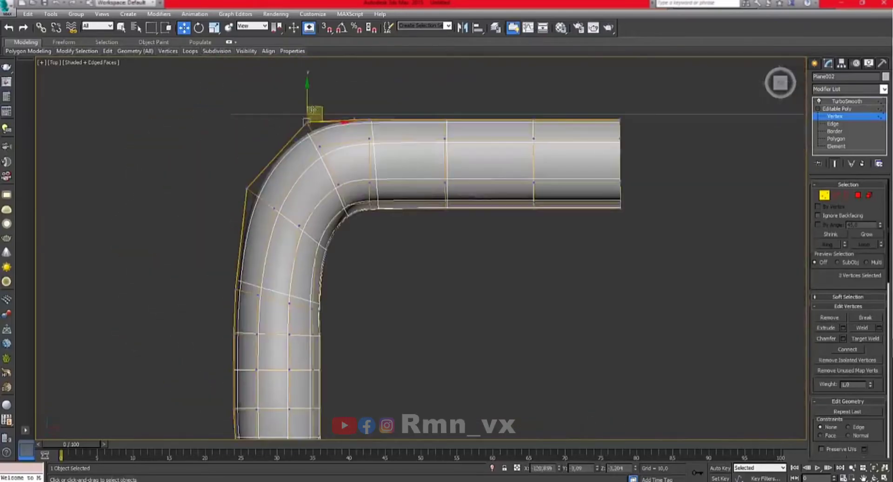
scroll(294, 242, up, 2)
key(F3)
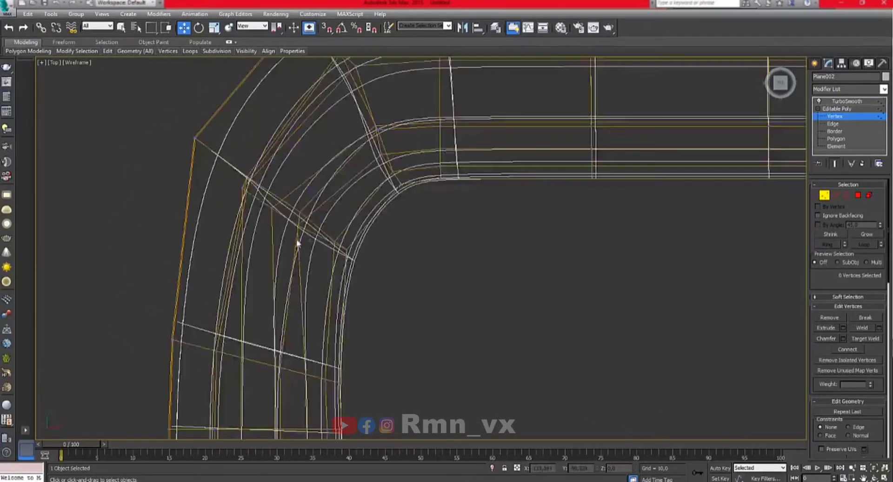
key(F3)
key(F4)
mouse_move(375, 269)
alt+middle_down()
mouse_move(411, 165)
mouse_move(386, 326)
mouse_move(263, 212)
mouse_move(313, 168)
mouse_move(264, 97)
alt+middle_up()
Select all bend vertices, check the smoothed corner from below, and exit vertex editing.
key(ctrl+a)
scroll(353, 288, up, 2)
right_click(383, 299)
alt+middle_drag(363, 210, 386, 221)
scroll(331, 203, up, 2)
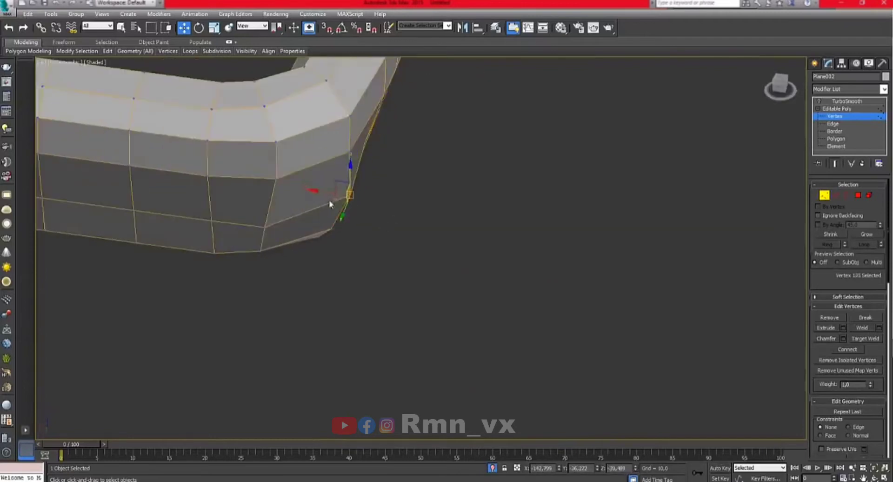
scroll(336, 200, down, 3)
alt+middle_drag(329, 203, 334, 195)
click(273, 211)
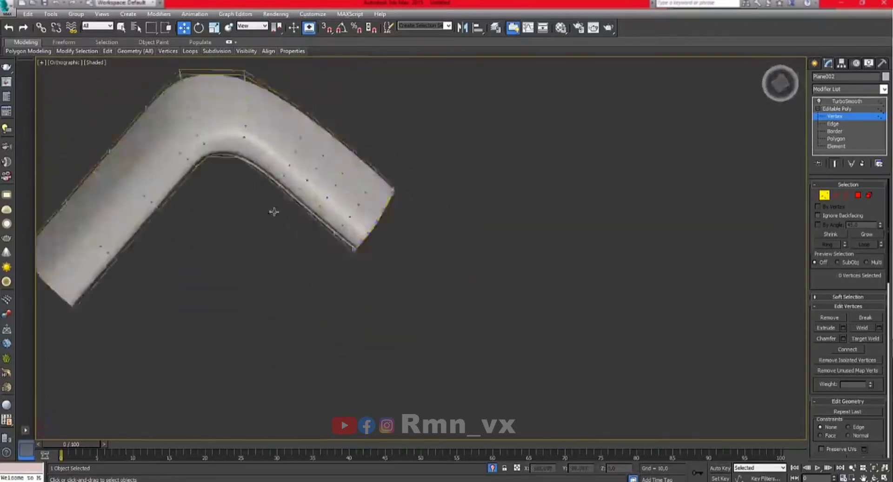
mouse_move(273, 211)
alt+middle_down()
mouse_move(189, 318)
mouse_move(214, 297)
alt+middle_up()
right_click(215, 297)
Add a Symmetry modifier to Plane002 and move its mirror plane so a matching arm appears.
click(233, 205)
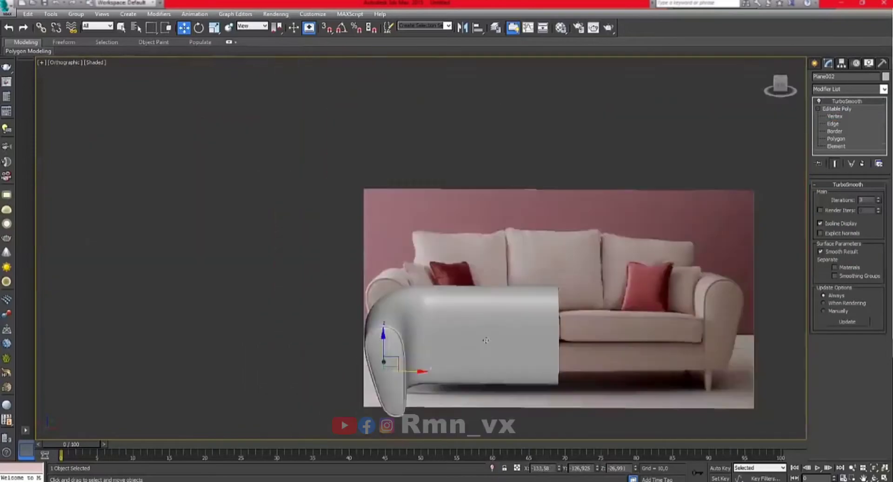
middle_drag(517, 356, 378, 316)
key(F4)
click(845, 89)
text(sym)
key(Return)
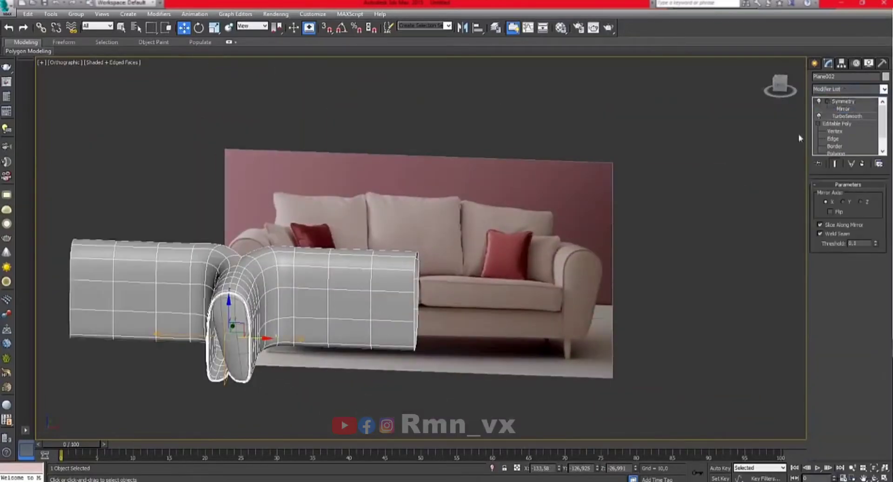
drag(371, 331, 428, 345)
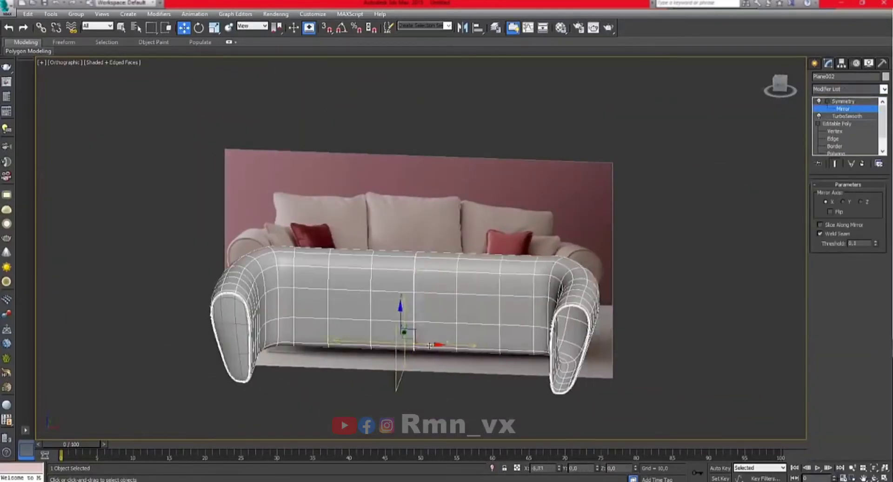
scroll(429, 343, up, 5)
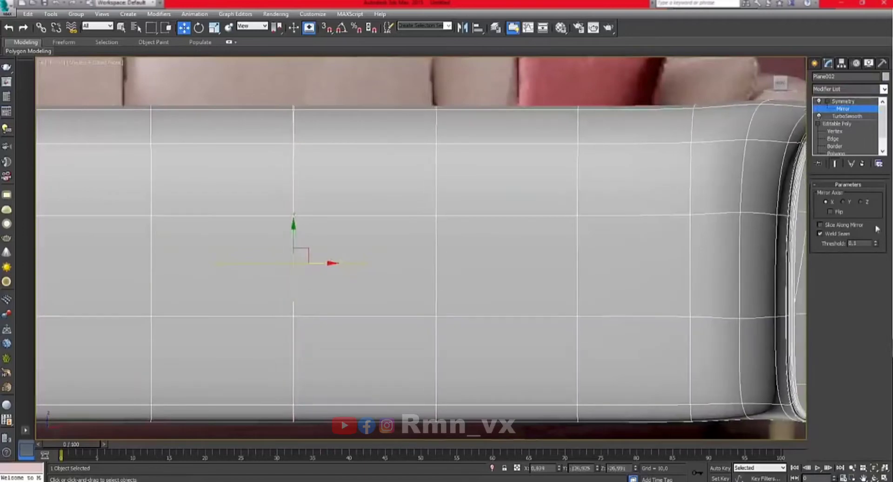
scroll(435, 275, down, 3)
scroll(434, 275, down, 2)
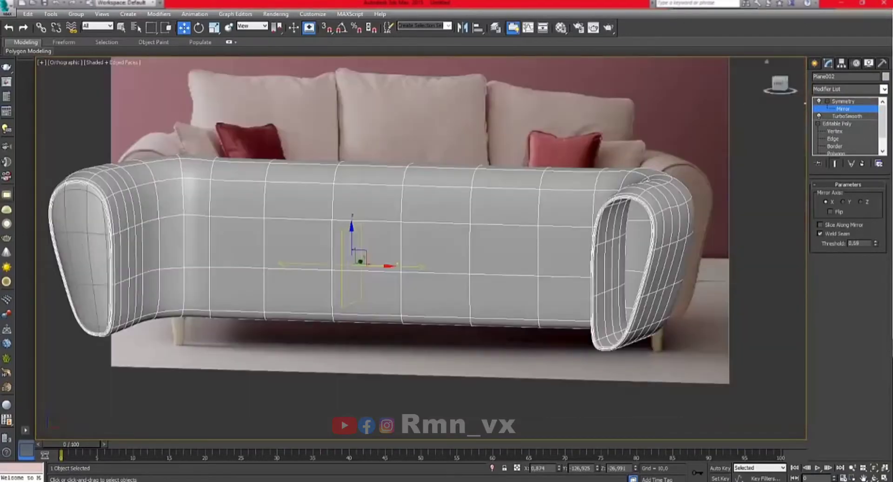
click(395, 351)
Mirror-copy the left arm's inner piece Object001 onto the right arm.
key(f)
click(223, 272)
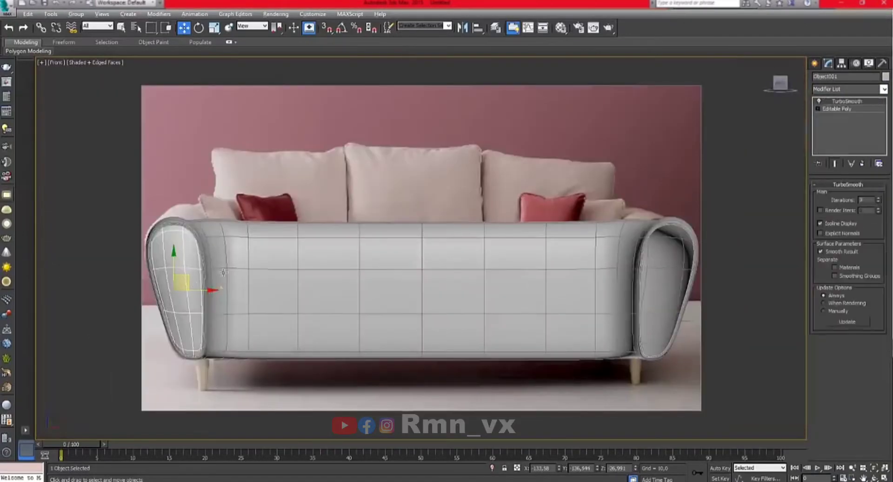
click(462, 27)
click(419, 312)
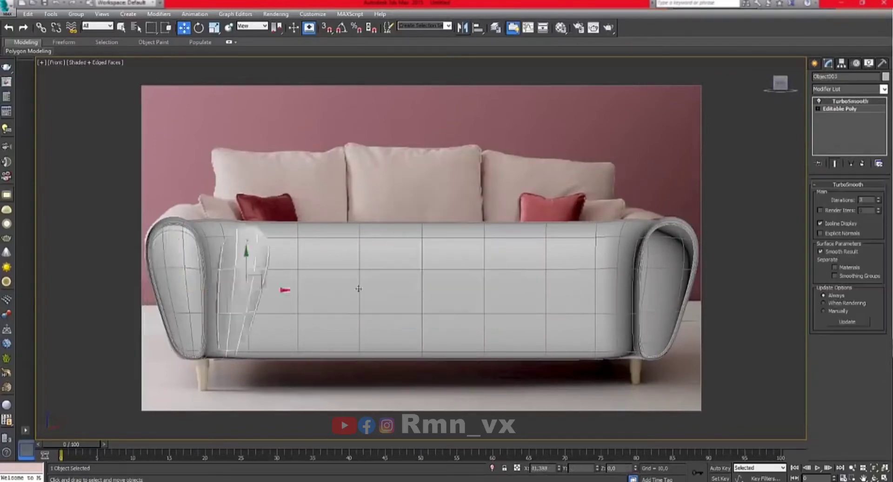
drag(204, 290, 697, 289)
alt+middle_drag(465, 289, 394, 300)
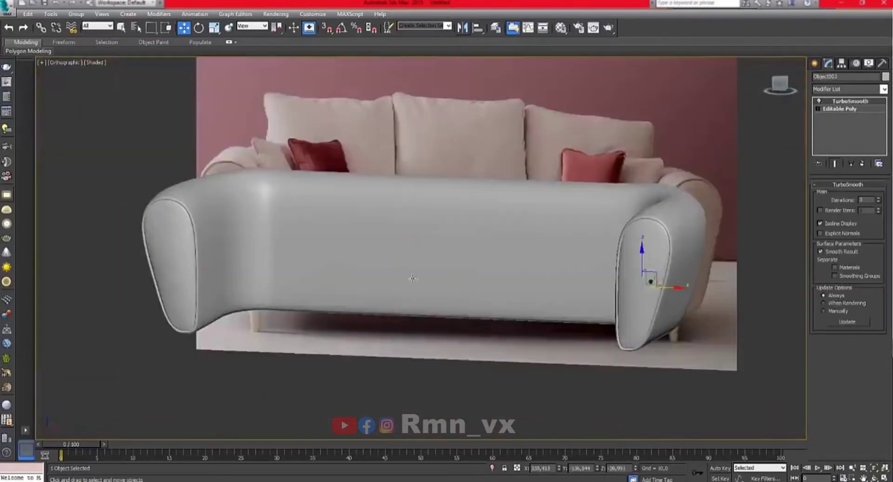
Draw a flat ChamferBox across the sofa's lower front in Front view.
click(412, 262)
key(f)
click(772, 140)
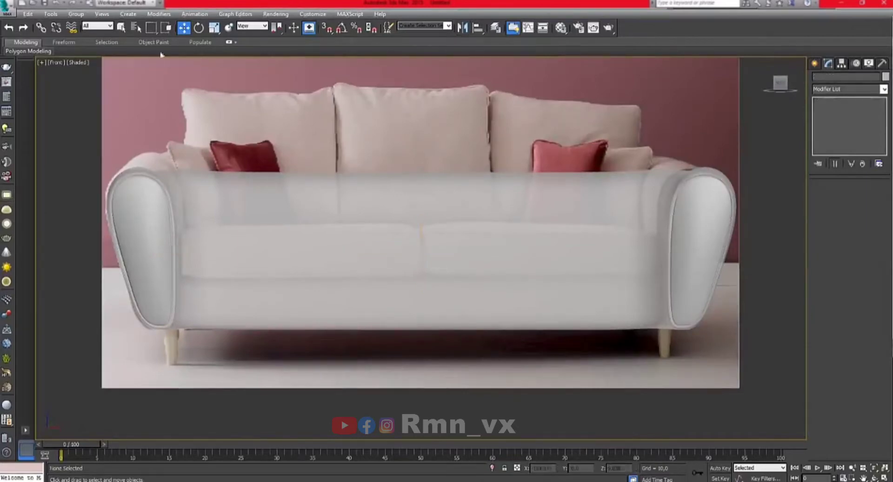
click(815, 63)
click(830, 132)
drag(176, 273, 676, 328)
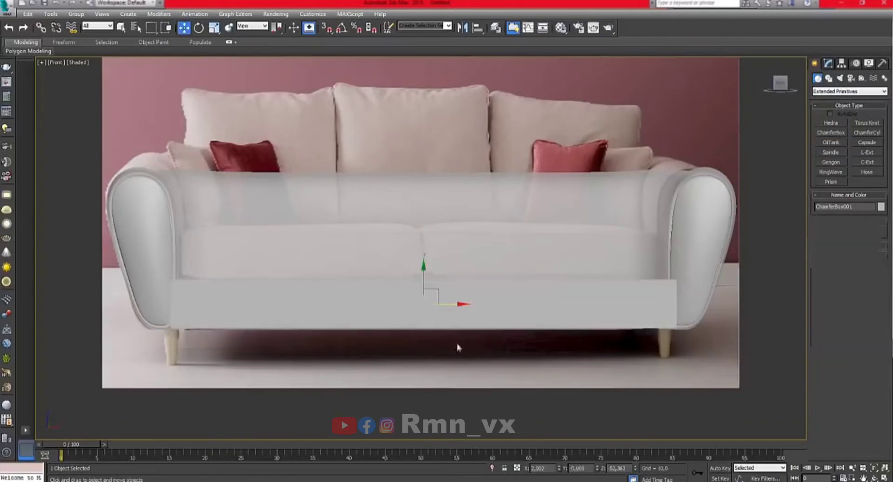
Reduce ChamferBox001's height to 99.775 in the Modify panel.
key(p)
alt+middle_drag(476, 306, 397, 219)
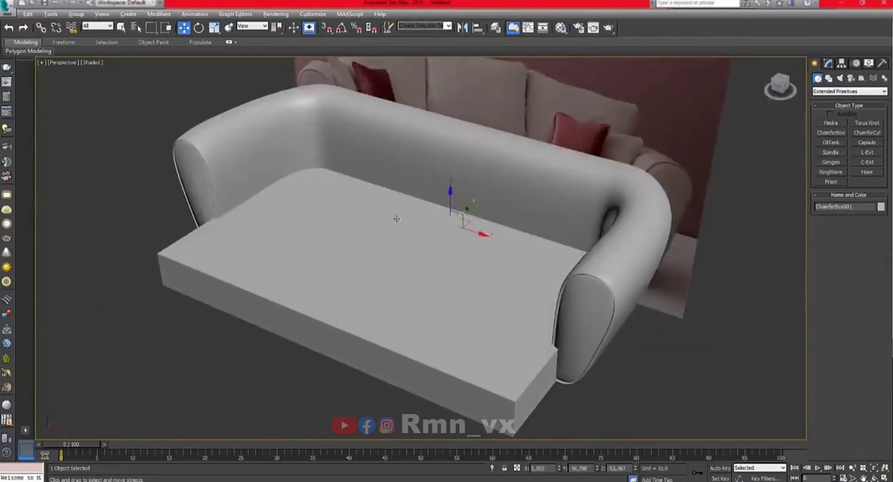
click(827, 62)
mouse_move(878, 217)
mouse_down()
mouse_move(868, 229)
mouse_move(879, 228)
mouse_up()
Clone the reference image plane as a copy placed to the left of the original.
key(f)
scroll(358, 285, up, 2)
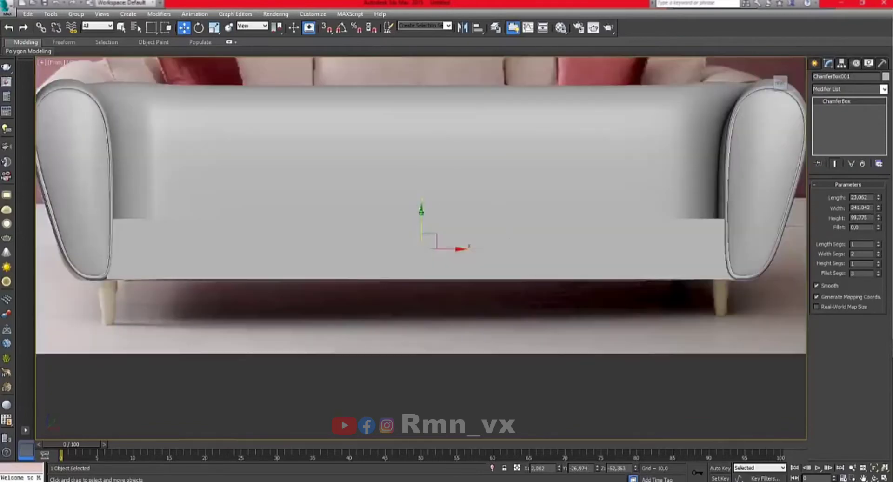
scroll(418, 210, down, 3)
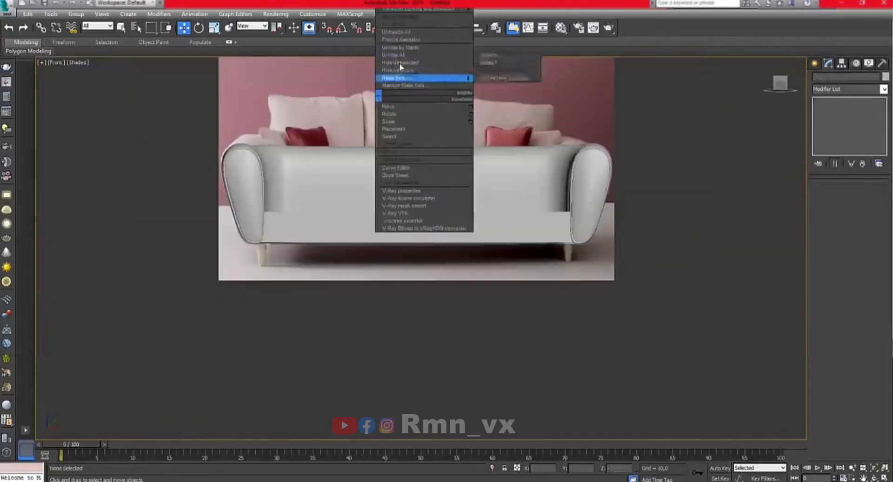
click(418, 74)
scroll(418, 186, down, 2)
shift+drag(429, 186, 87, 186)
click(444, 285)
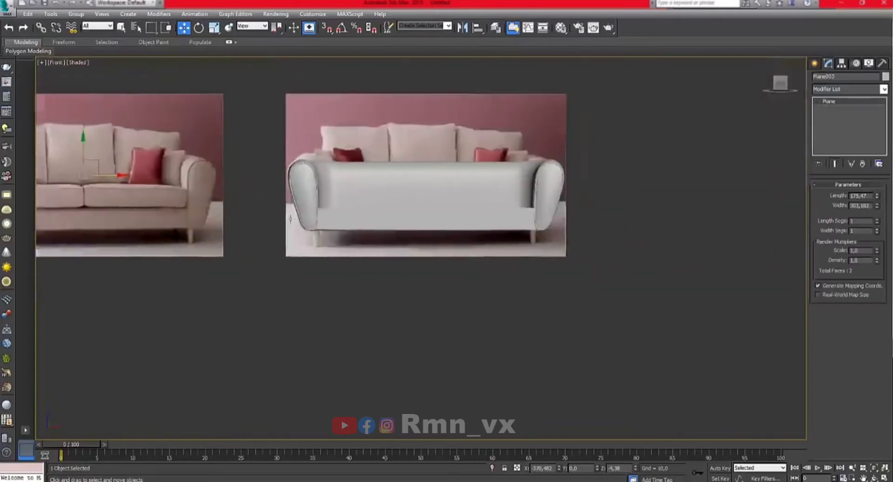
scroll(418, 255, up, 4)
click(418, 255)
key(F3)
key(F3)
key(F4)
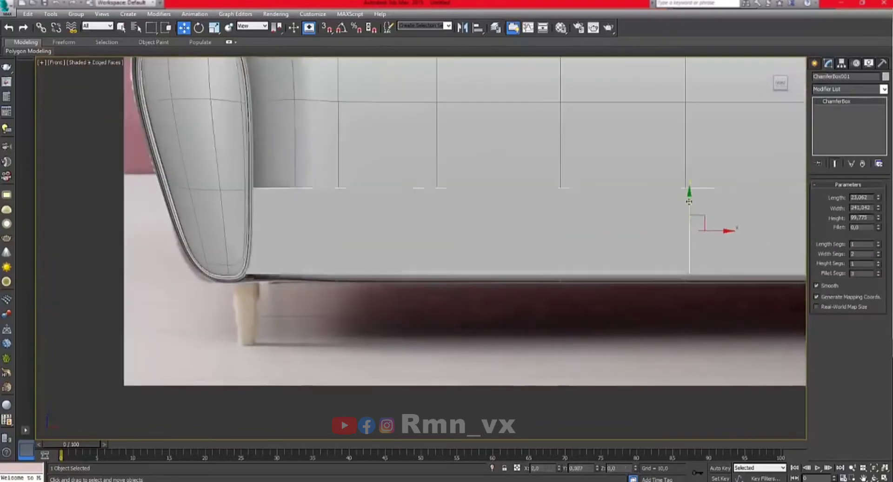
Set ChamferBox001's width to 242.52 and fillet to 0.53, checking it in Front and Perspective views.
alt+middle_drag(690, 208, 528, 243)
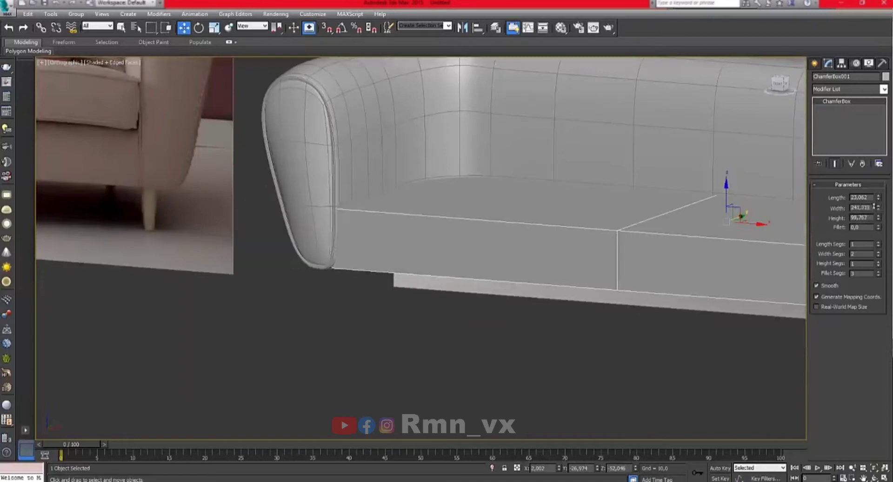
key(f)
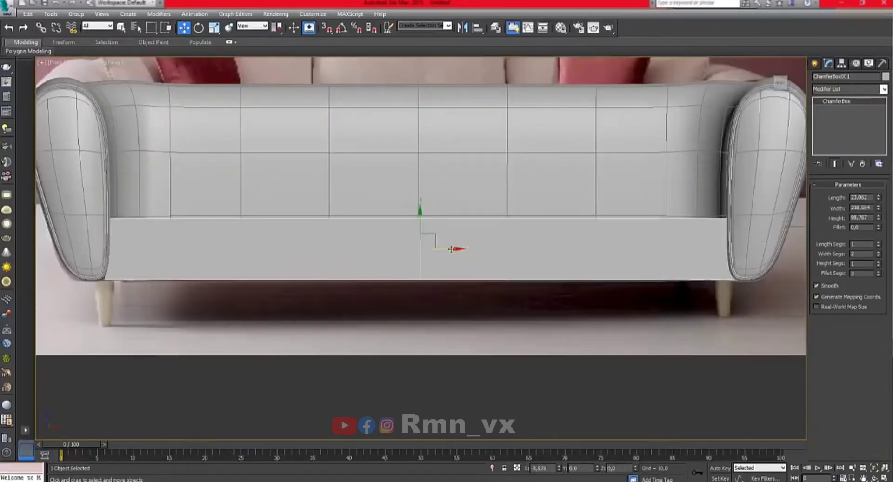
mouse_move(450, 249)
alt+middle_down()
mouse_move(485, 316)
mouse_move(472, 214)
alt+middle_up()
click(485, 316)
click(473, 215)
key(f)
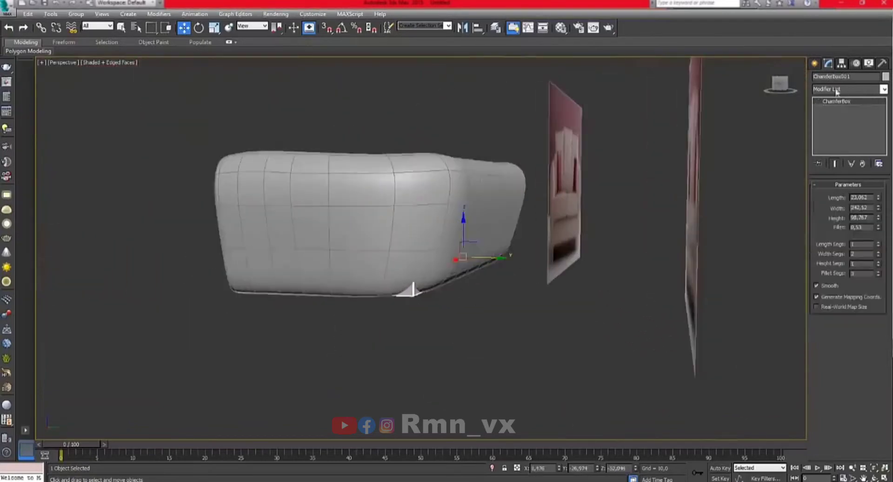
Add an FFD 4x4x4 modifier to ChamferBox001 and move its control points.
click(847, 88)
click(837, 115)
click(844, 108)
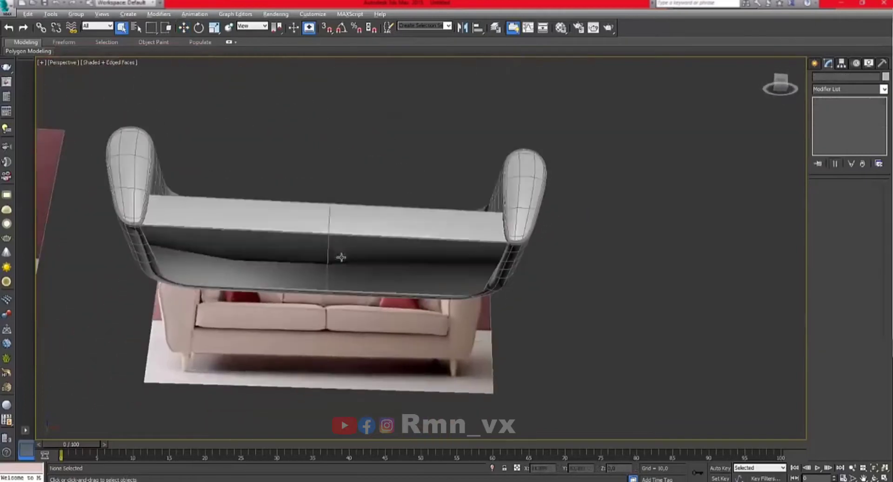
click(341, 253)
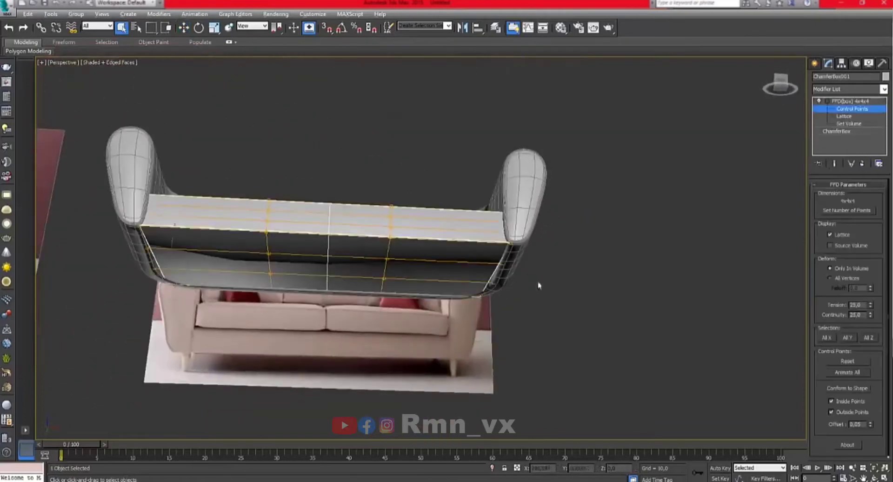
key(F3)
key(F3)
key(w)
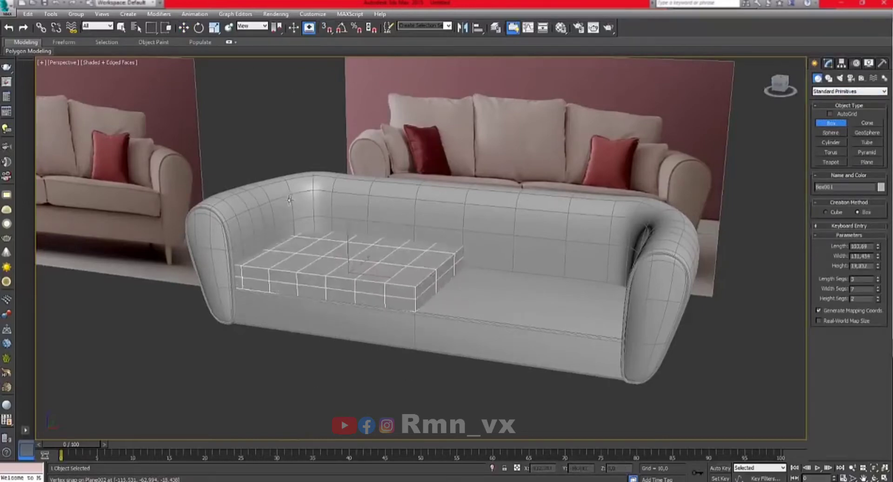
Resize Box001 to width 117.129 and height 23.723 and place it on the left seat half.
key(w)
scroll(419, 256, up, 4)
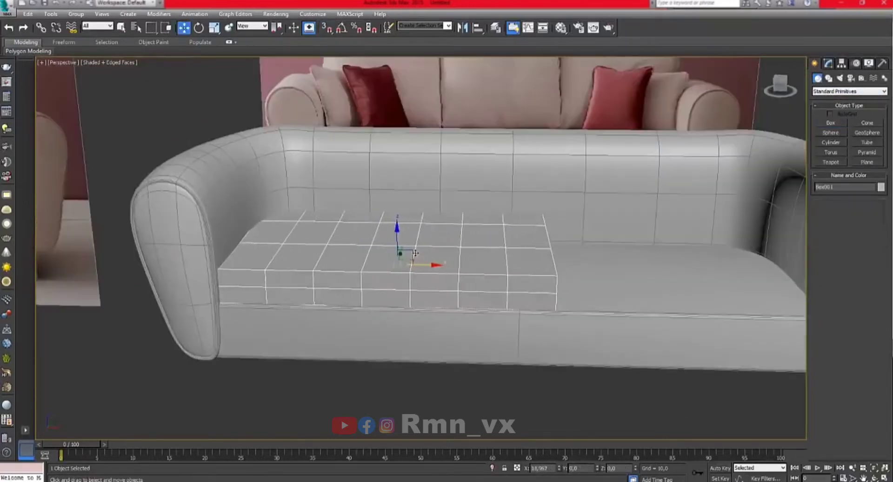
click(828, 64)
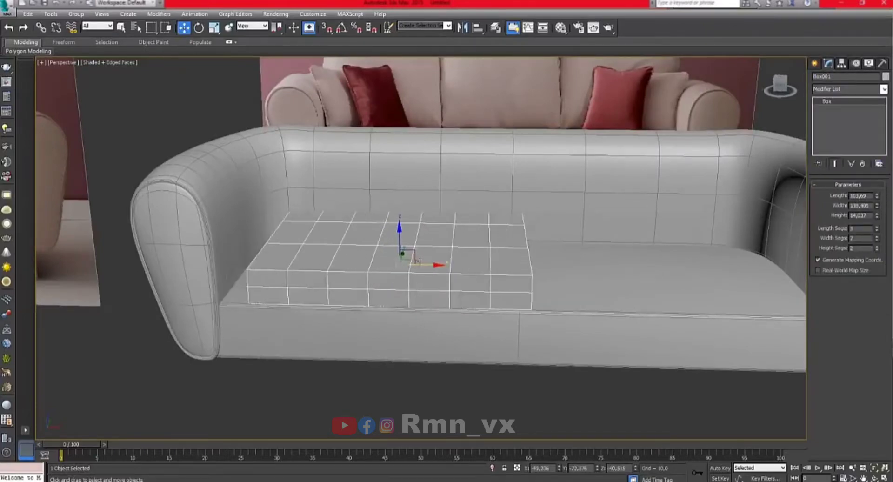
key(f)
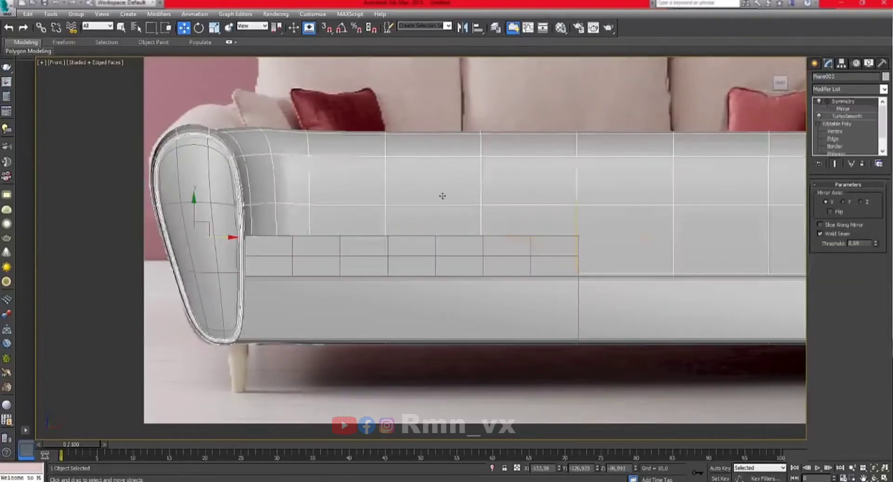
alt+middle_drag(439, 275, 517, 291)
key(p)
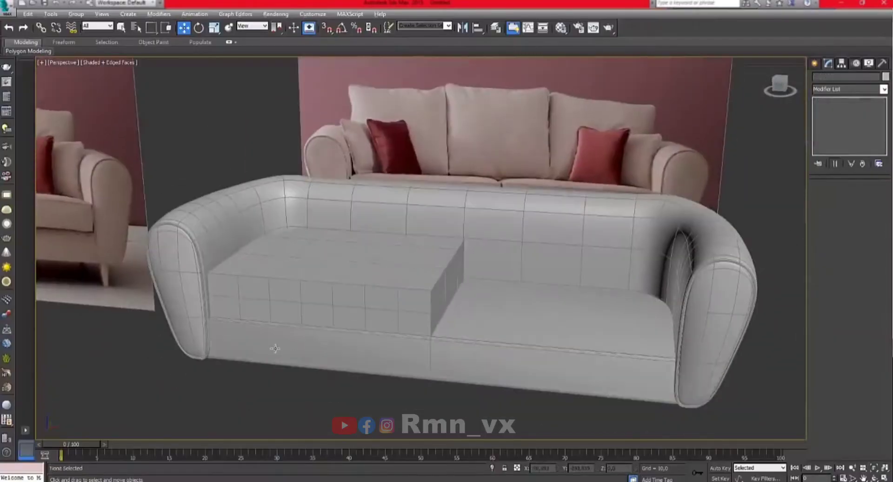
Clone the cushion box as a copy, isolate it, and convert it to editable poly.
click(300, 310)
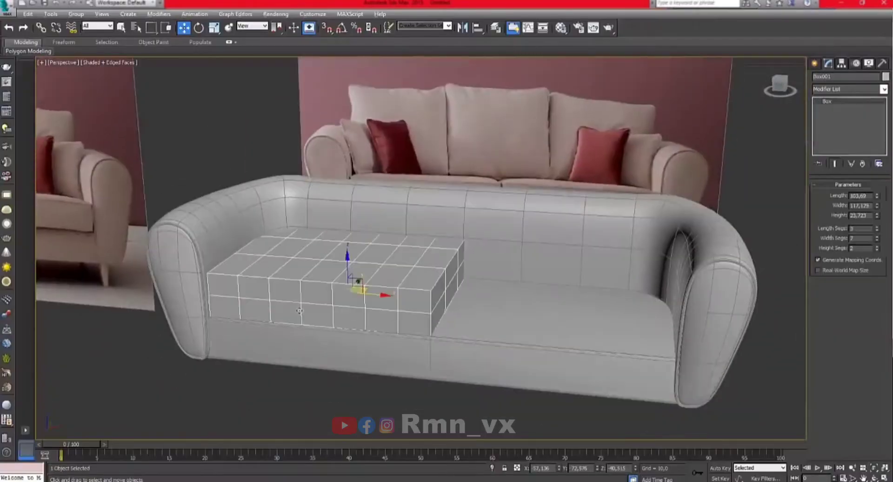
right_click(317, 298)
click(345, 360)
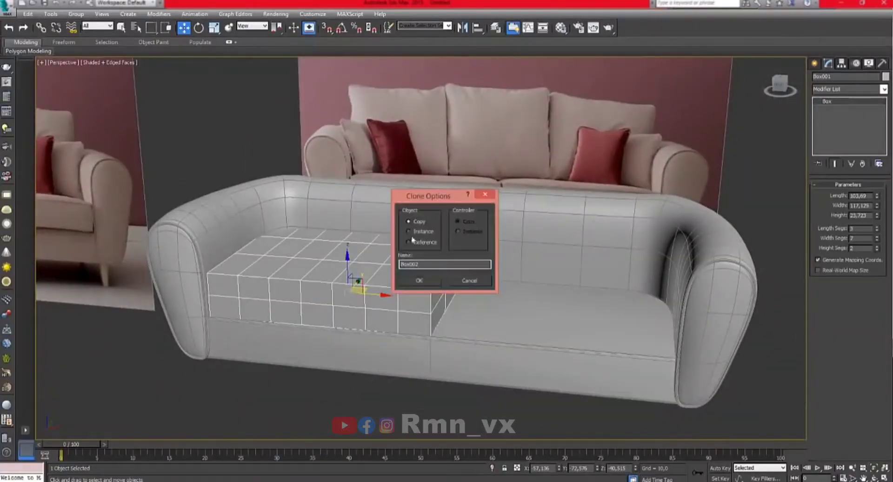
click(409, 276)
right_click(407, 279)
click(431, 200)
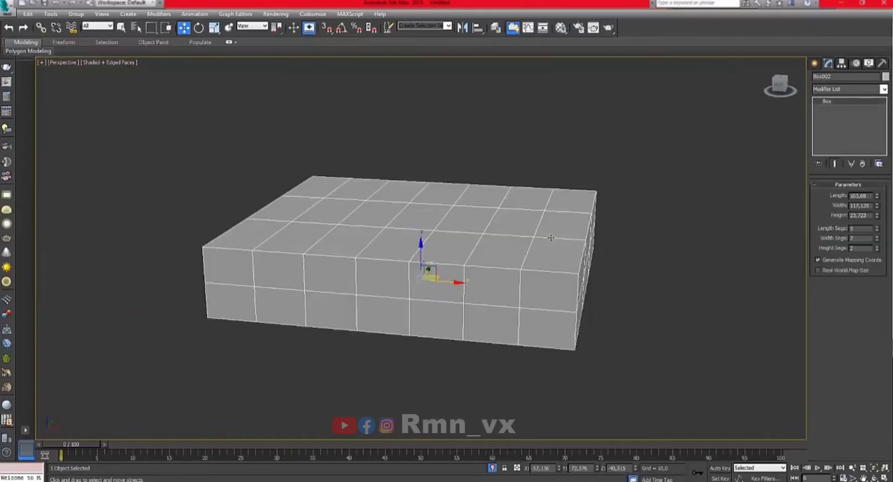
right_click(450, 271)
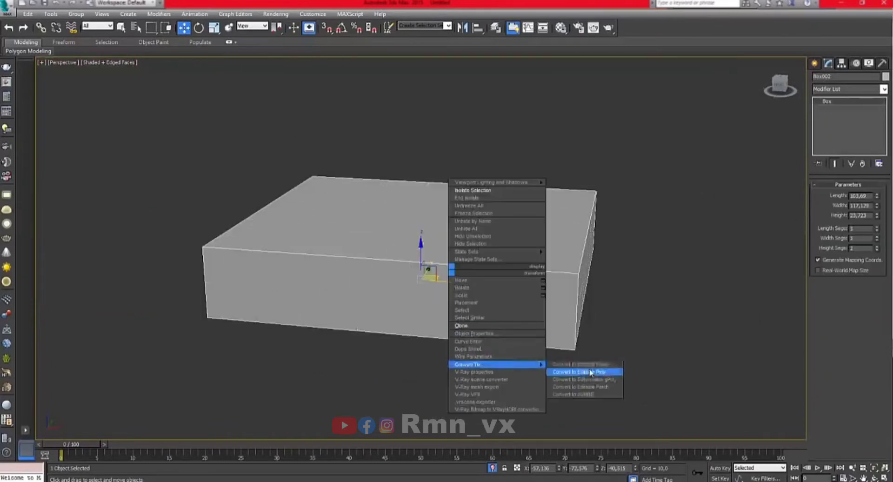
click(595, 367)
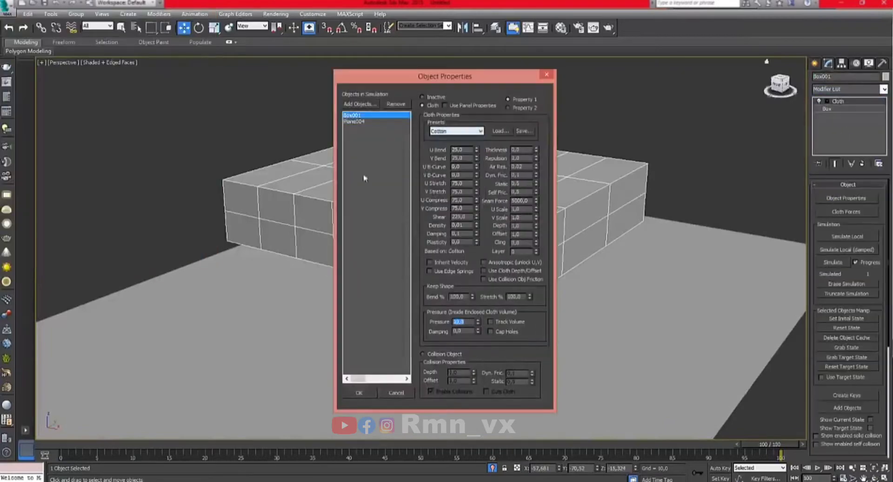
Apply Cotton cloth with Plane004 as collision and run a damped local simulation.
click(358, 392)
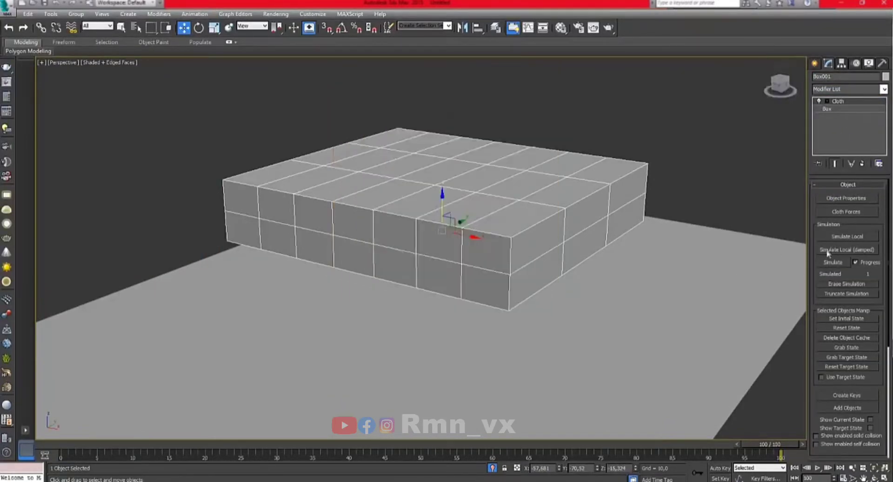
click(828, 249)
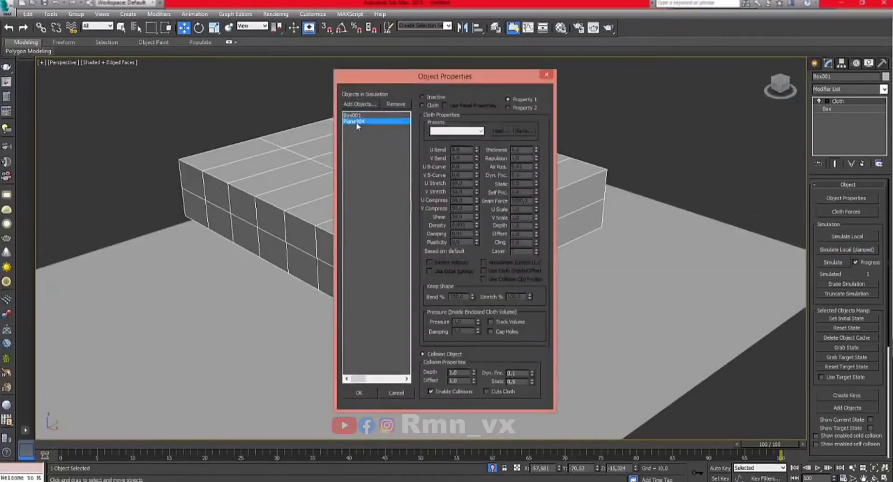
click(359, 392)
click(834, 249)
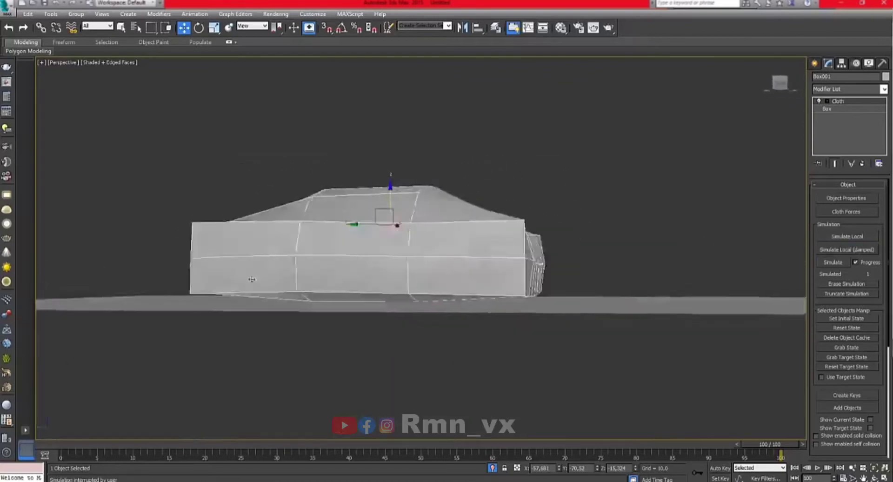
alt+middle_drag(252, 279, 419, 232)
Add TurboSmooth above the Cloth modifier with increased iterations.
click(884, 89)
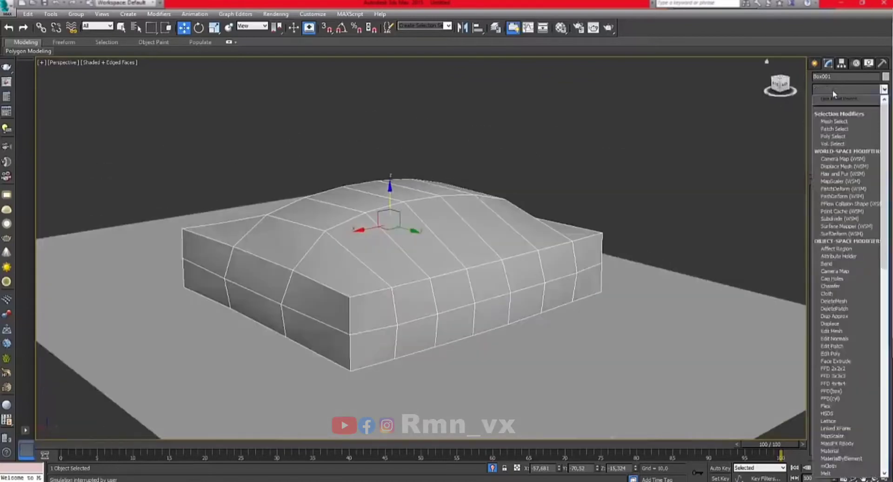
click(842, 409)
click(878, 198)
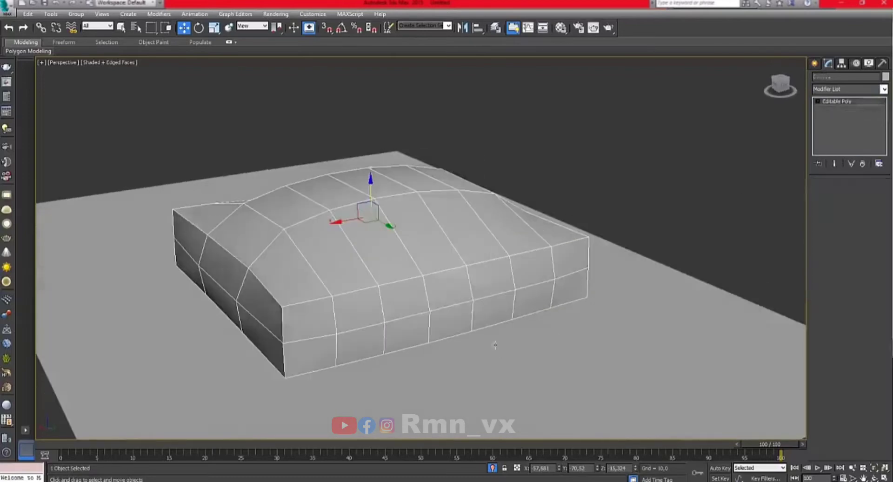
Select the cushion's rim edge loops, chamfer them wider, and exit edge mode.
click(836, 195)
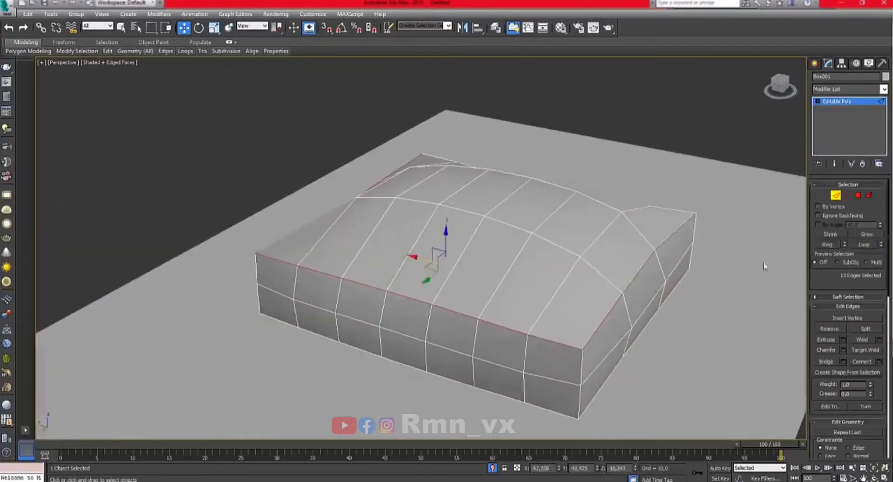
alt+middle_drag(764, 266, 475, 417)
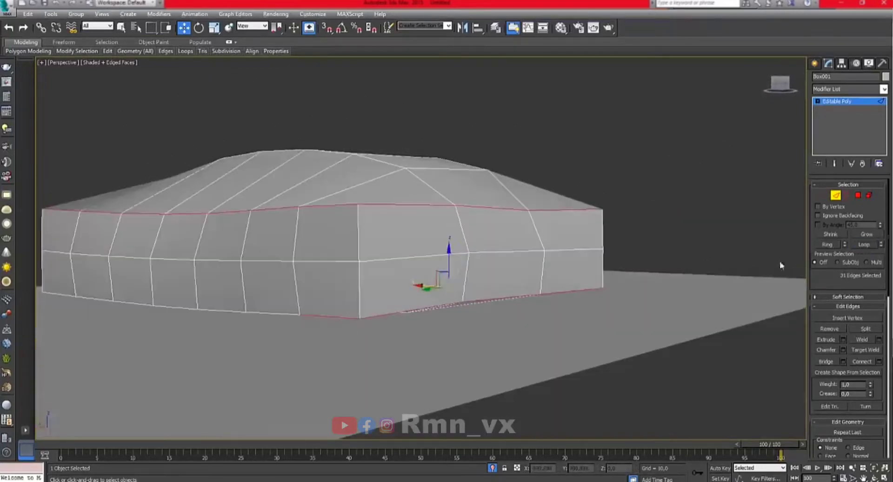
click(863, 244)
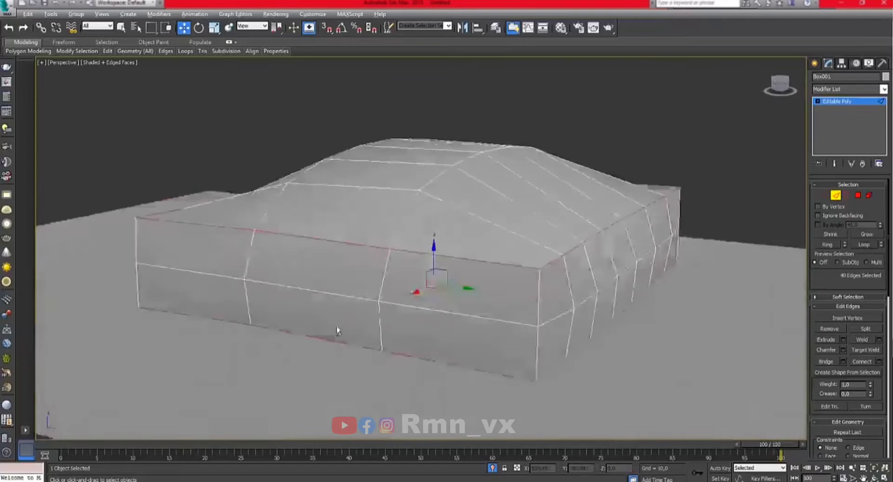
right_click(448, 255)
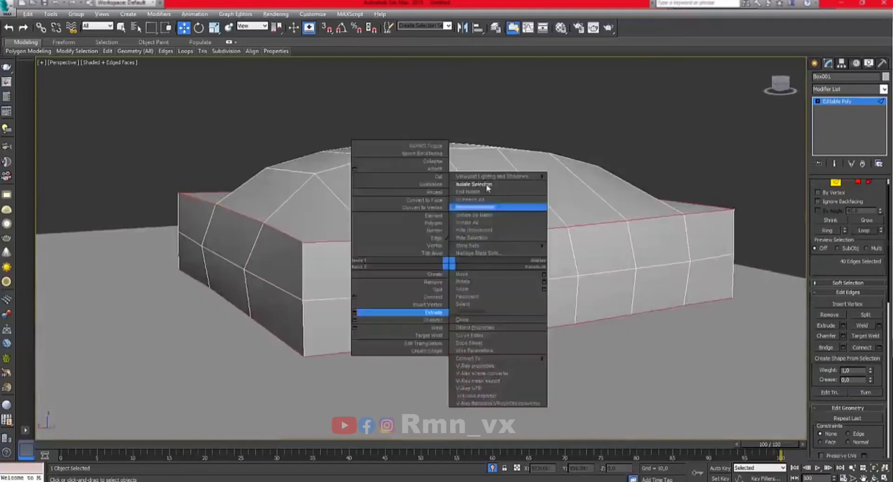
click(454, 205)
alt+middle_drag(454, 205, 835, 343)
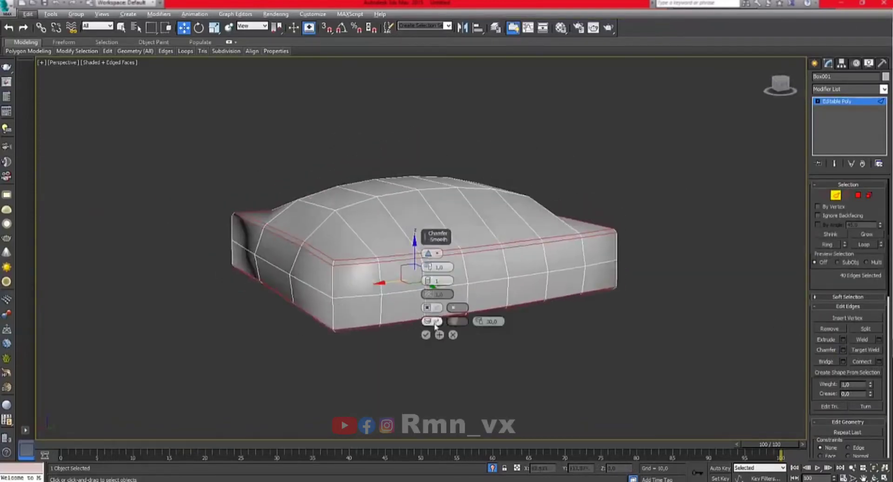
mouse_move(435, 353)
alt+middle_down()
mouse_move(322, 418)
mouse_move(429, 268)
alt+middle_up()
drag(429, 267, 428, 264)
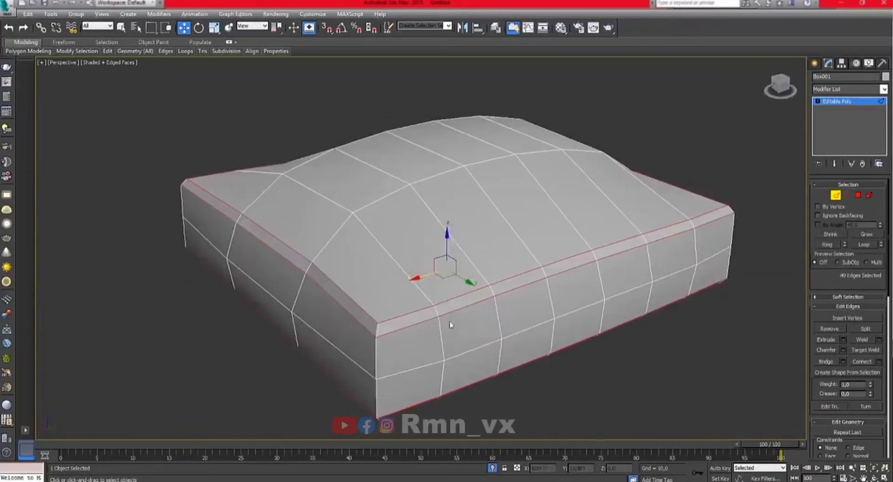
click(837, 101)
click(846, 89)
Raise the cushion's TurboSmooth Iterations to 2 and add an Edit Poly modifier above it.
click(879, 201)
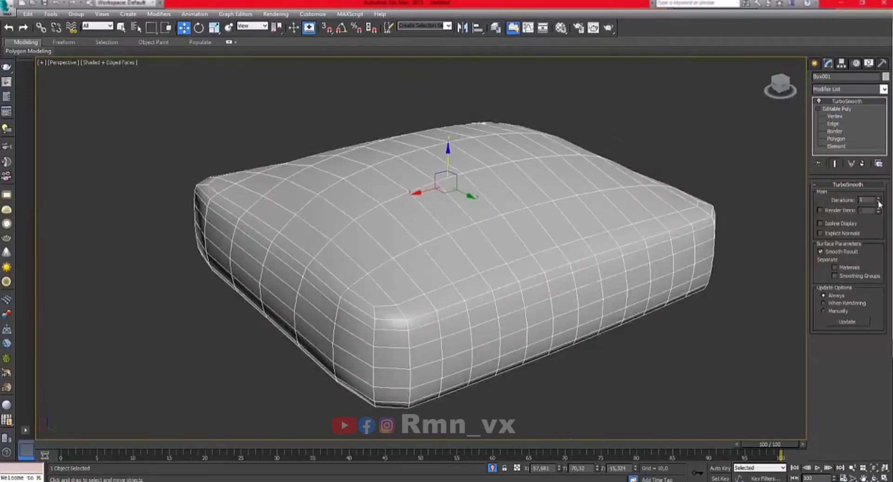
click(879, 199)
scroll(422, 299, up, 2)
click(846, 89)
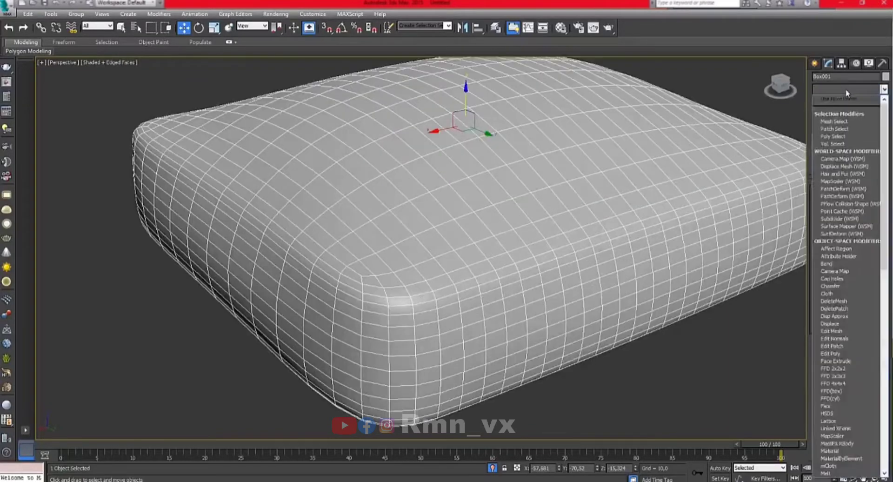
click(832, 122)
Set the piping spline's Rendering Thickness to 0,93.
alt+middle_drag(391, 311, 392, 269)
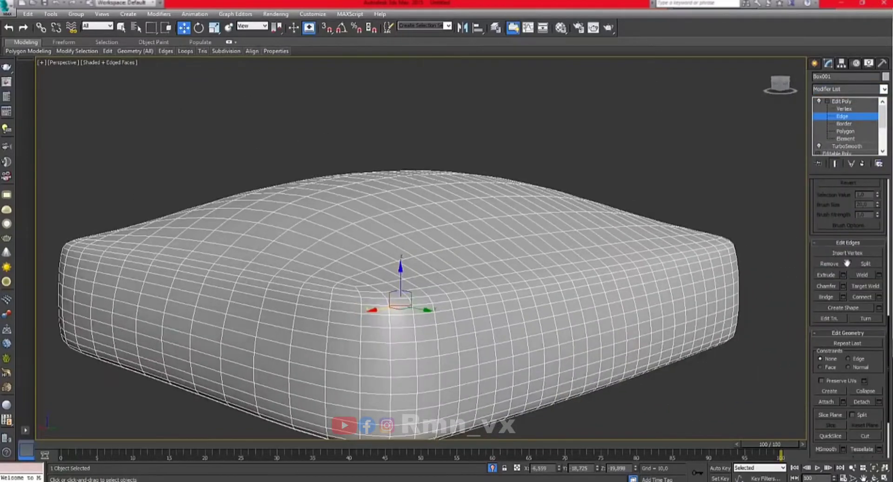
scroll(844, 210, up, 5)
scroll(591, 274, up, 2)
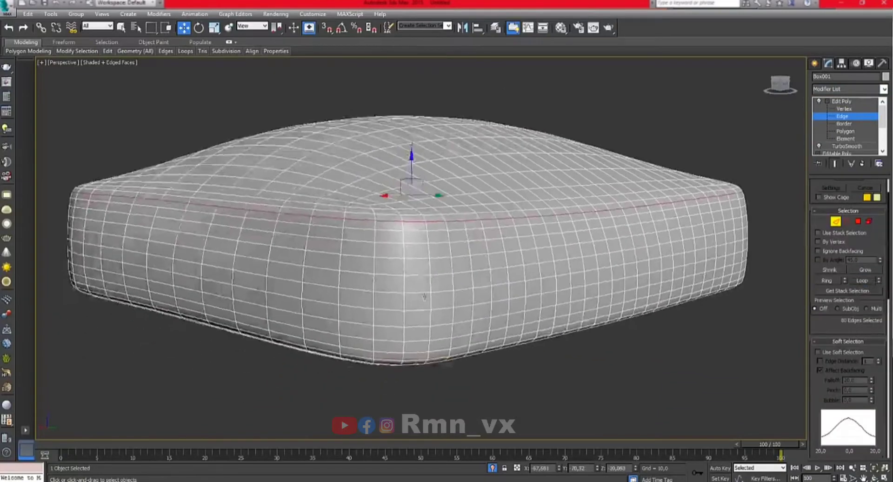
scroll(590, 274, up, 3)
alt+middle_drag(590, 260, 590, 274)
scroll(590, 275, down, 5)
scroll(884, 356, down, 5)
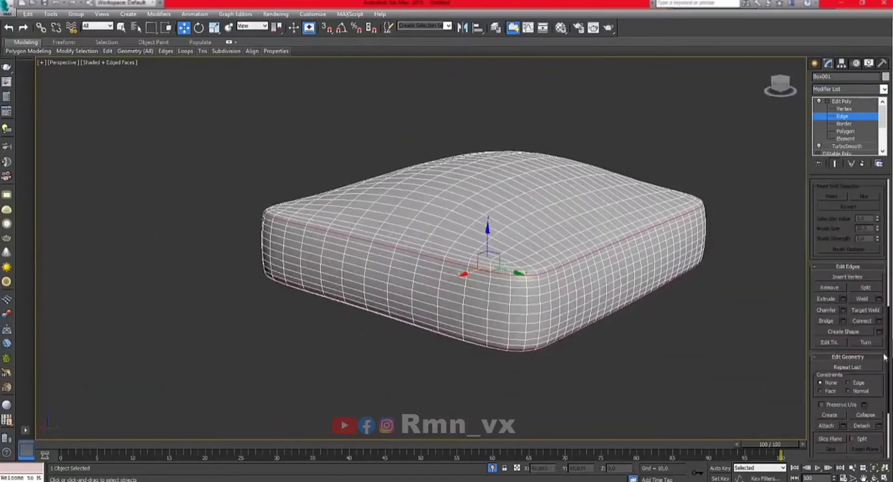
alt+middle_drag(596, 310, 582, 297)
click(581, 396)
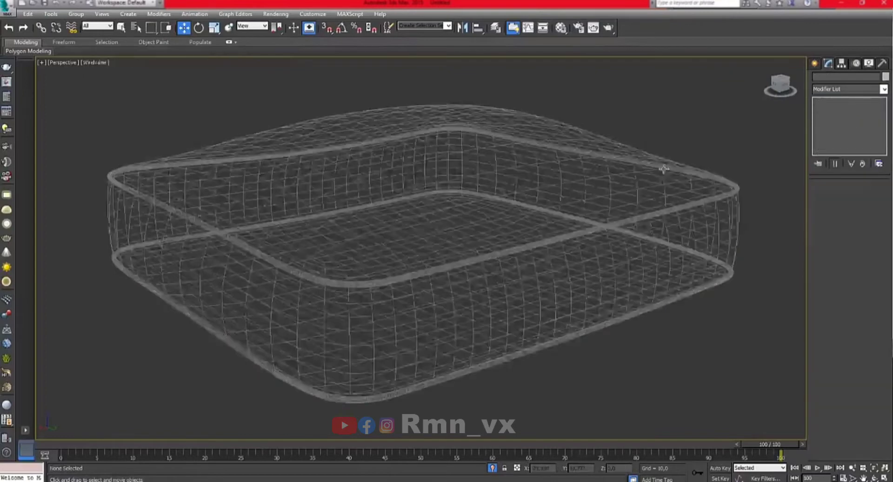
scroll(546, 264, up, 5)
scroll(546, 264, down, 5)
click(545, 260)
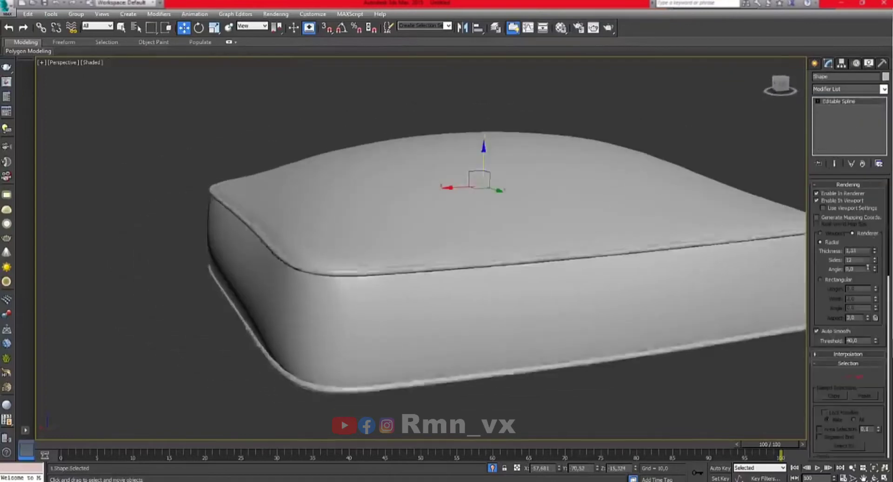
text(0,93)
key(Return)
Unhide all objects and add a 4x4x4 FFD(box) modifier to the seat cushion.
click(641, 367)
scroll(518, 319, down, 5)
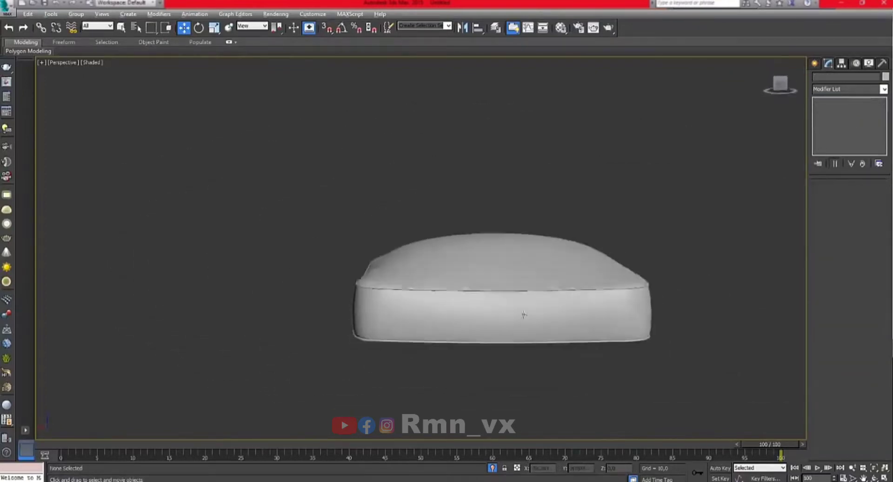
key(ctrl+a)
right_click(554, 199)
click(571, 212)
click(418, 263)
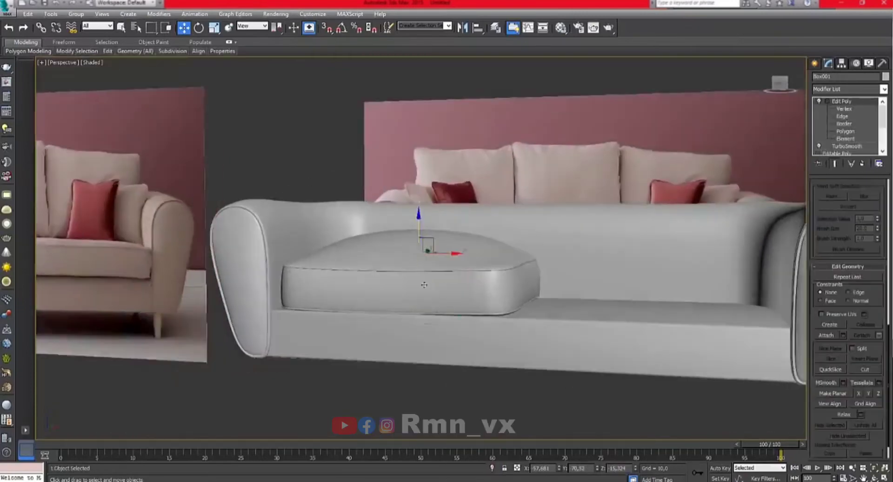
scroll(437, 325, up, 3)
click(832, 89)
click(830, 120)
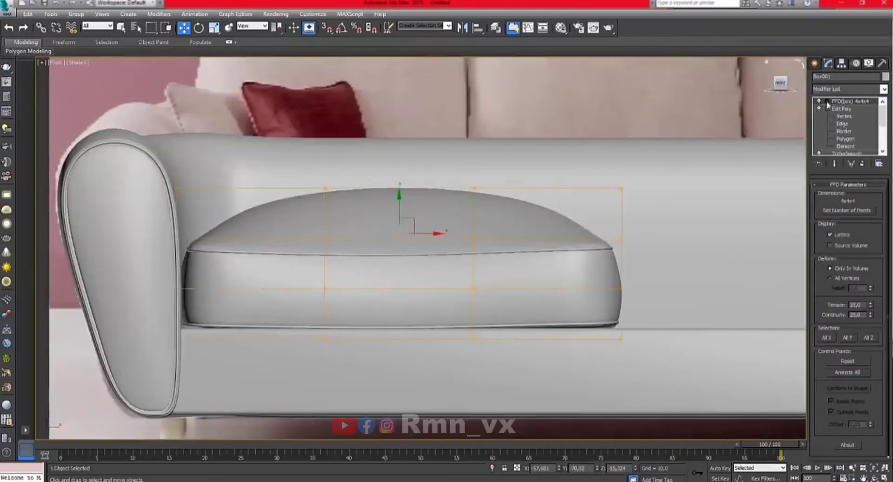
Flatten the cushion top by lowering FFD lattice points and make it slightly narrower.
drag(397, 160, 390, 184)
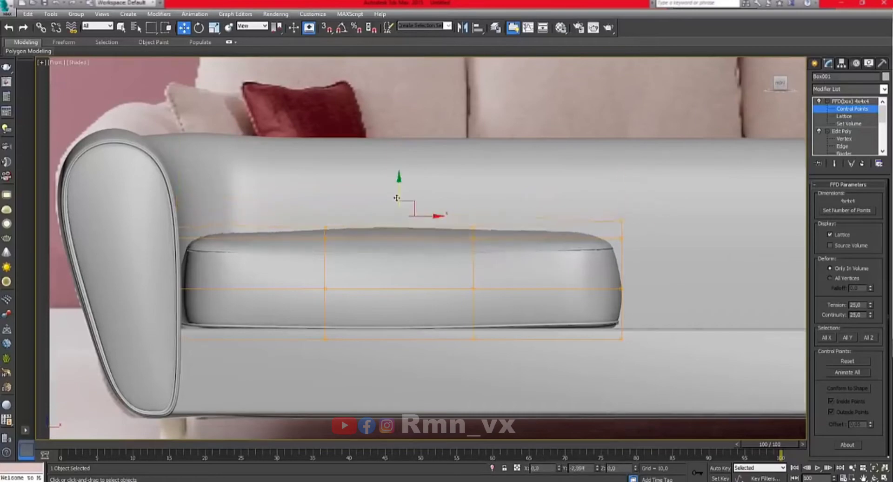
alt+middle_drag(397, 198, 403, 243)
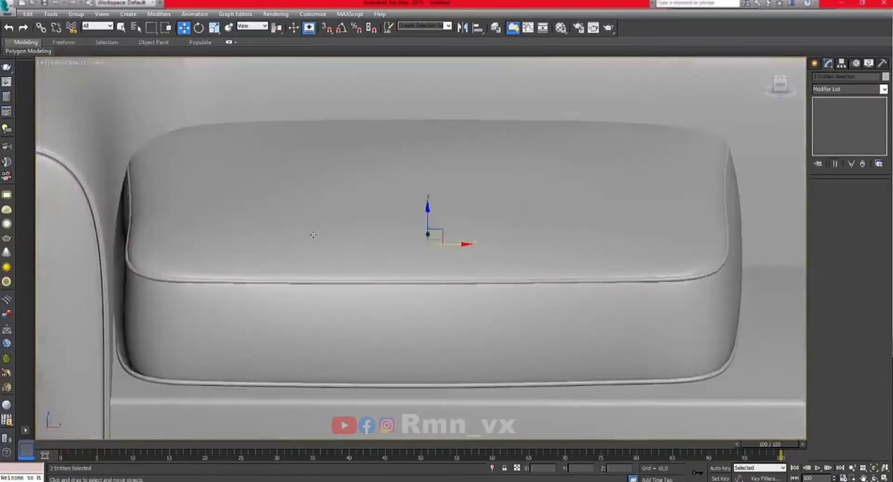
mouse_move(446, 245)
alt+middle_down()
mouse_move(359, 239)
mouse_move(372, 241)
alt+middle_up()
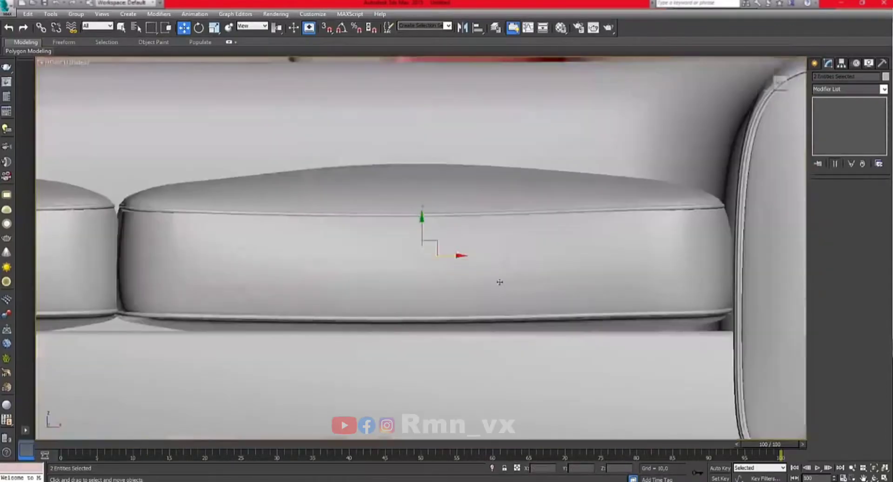
key(r)
drag(483, 257, 485, 258)
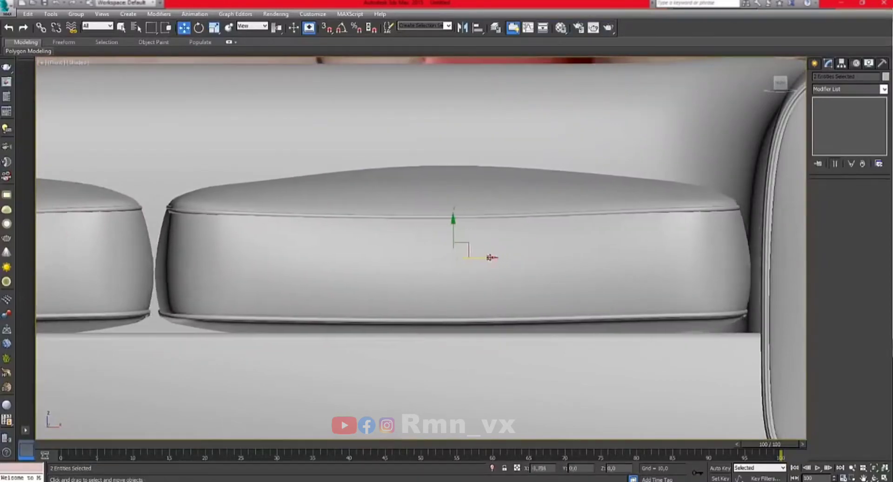
scroll(425, 308, down, 5)
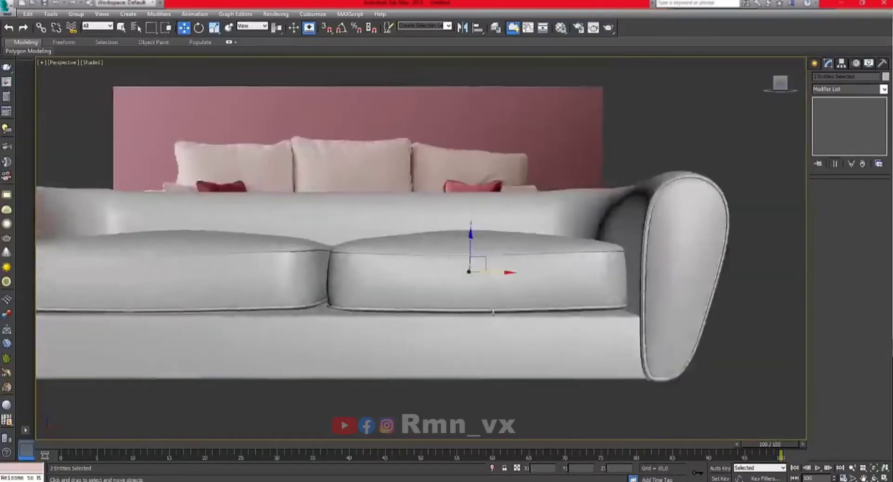
alt+middle_drag(425, 308, 371, 304)
Copy the cushion with its piping onto the right seat and slide it further right.
key(Delete)
scroll(343, 309, up, 3)
key(1)
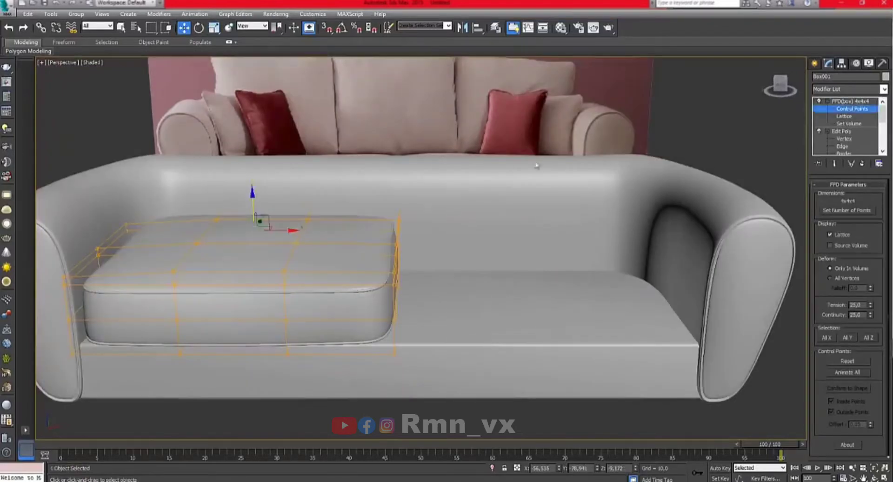
click(317, 275)
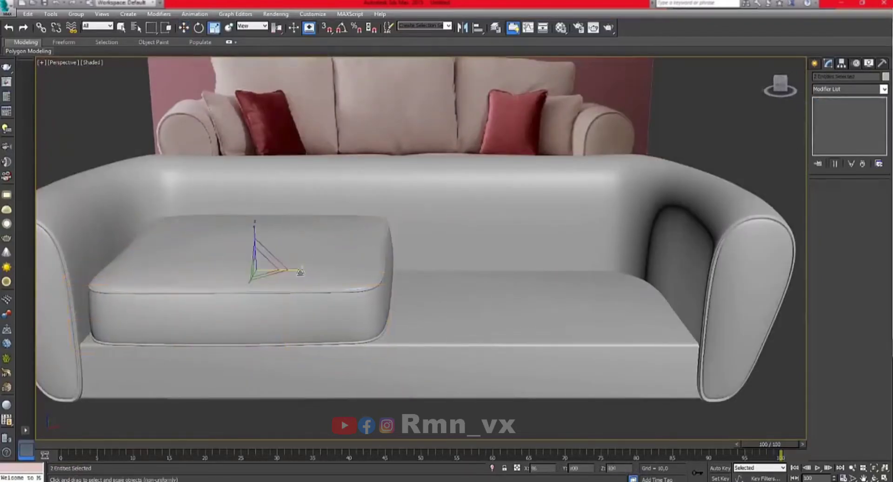
shift+drag(272, 270, 551, 273)
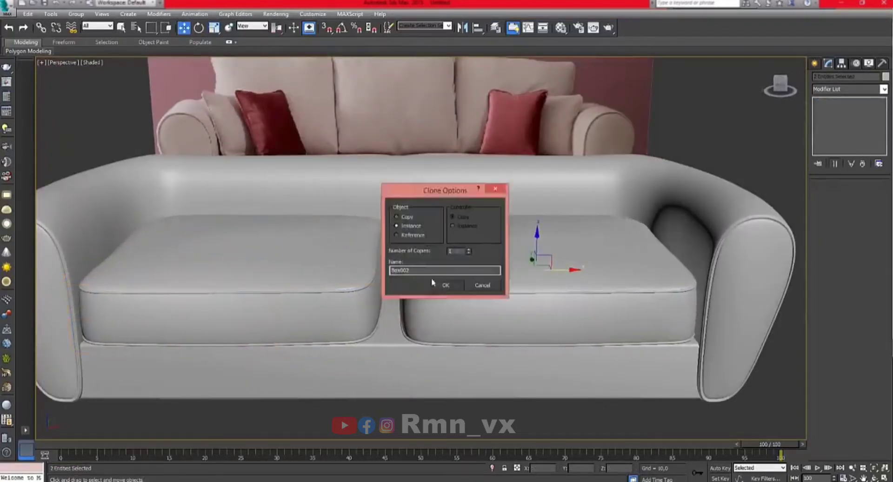
click(435, 286)
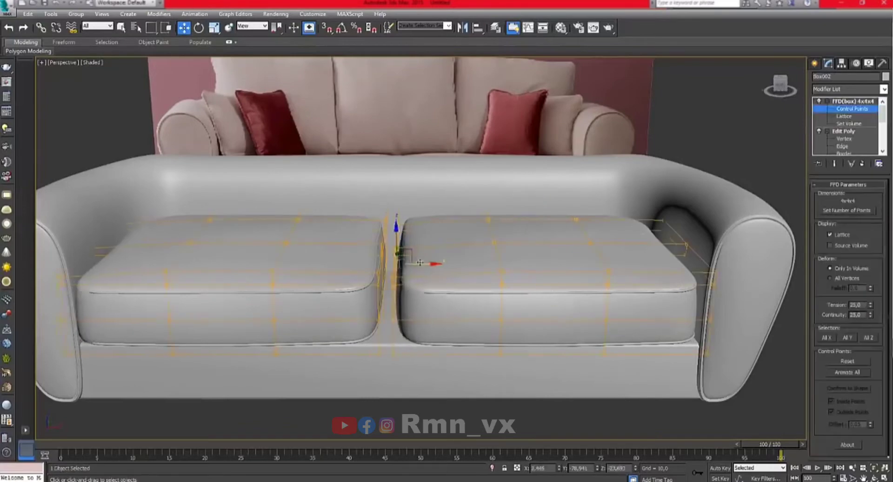
drag(417, 264, 433, 264)
alt+middle_drag(419, 264, 428, 264)
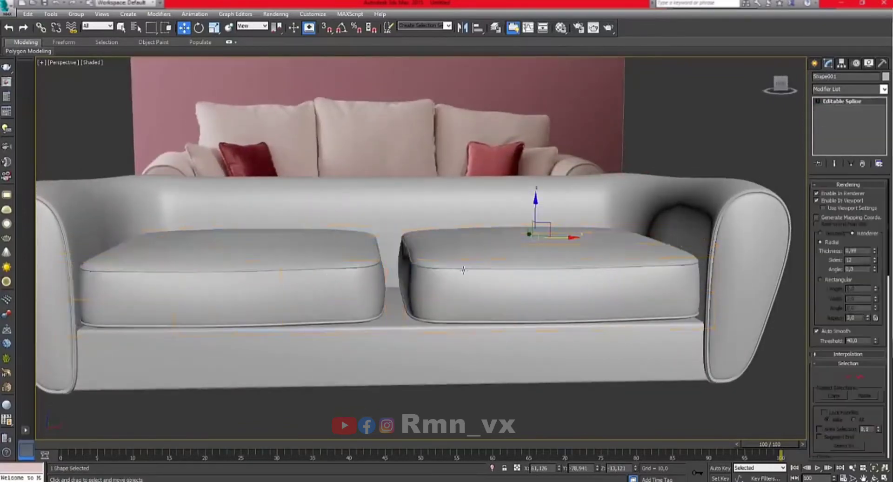
alt+middle_drag(303, 285, 423, 317)
In the Front view, scale the cushion and piping to fit the seat width.
click(399, 317)
key(F4)
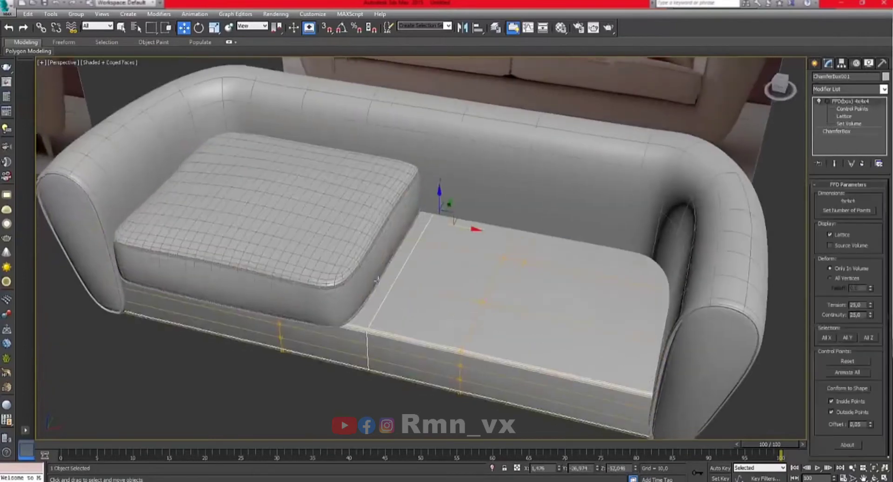
key(f)
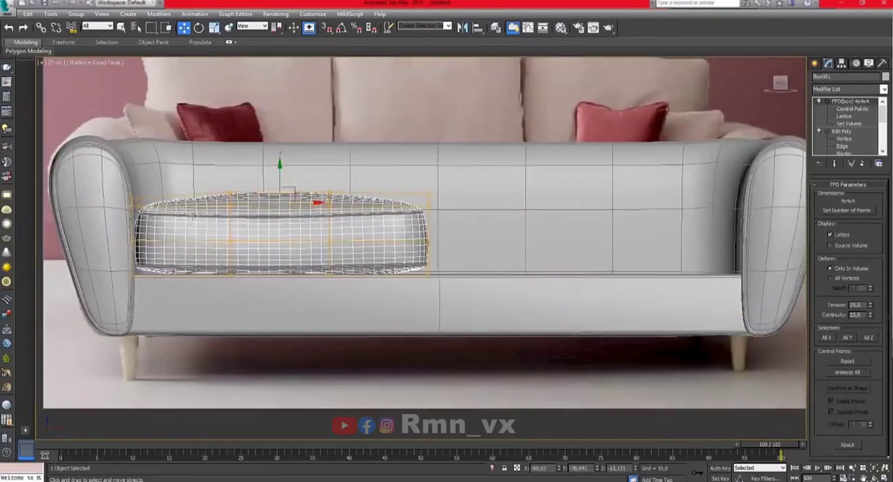
ctrl+click(316, 228)
key(r)
drag(319, 229, 619, 236)
key(w)
click(446, 285)
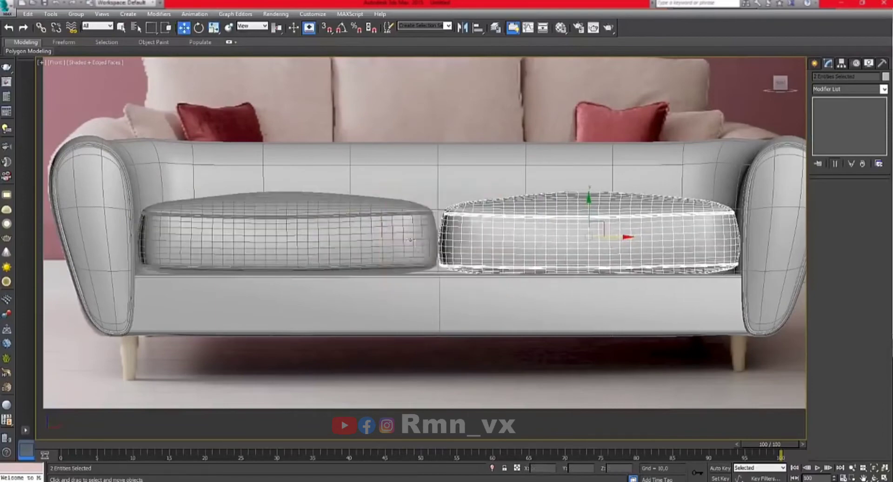
Delete the right seat cushion copy.
ctrl+click(372, 260)
key(p)
key(F4)
alt+middle_drag(372, 261, 459, 303)
click(459, 303)
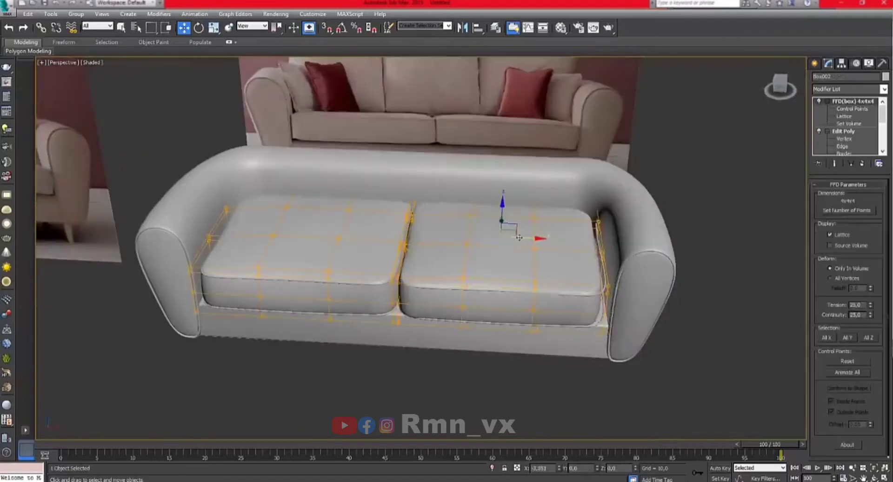
key(Delete)
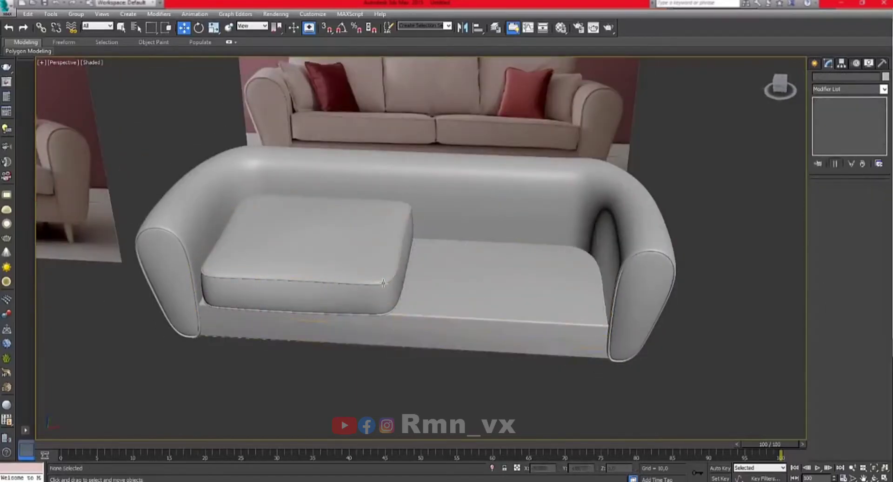
Group the cushion and its piping as Group001.
click(382, 283)
key(alt+g)
key(Return)
click(460, 260)
key(r)
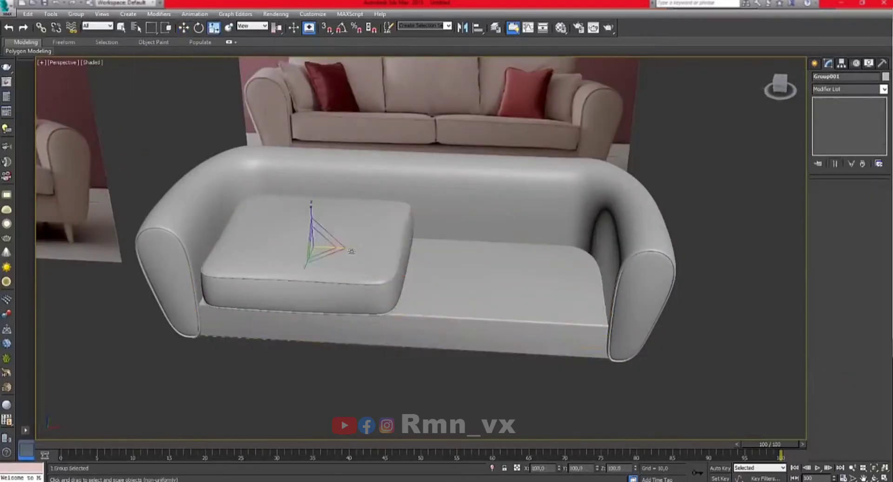
key(w)
Copy Group001 onto the right seat as Group002 and align it against the left cushion.
shift+drag(354, 247, 532, 251)
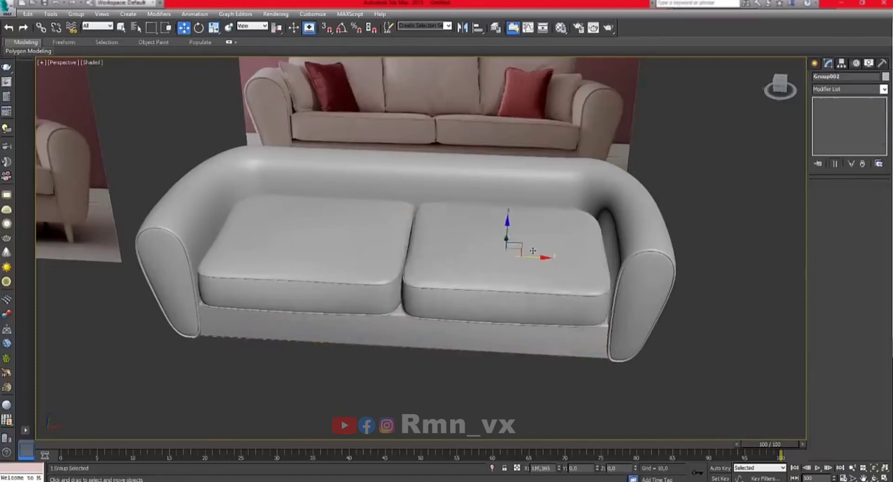
click(454, 285)
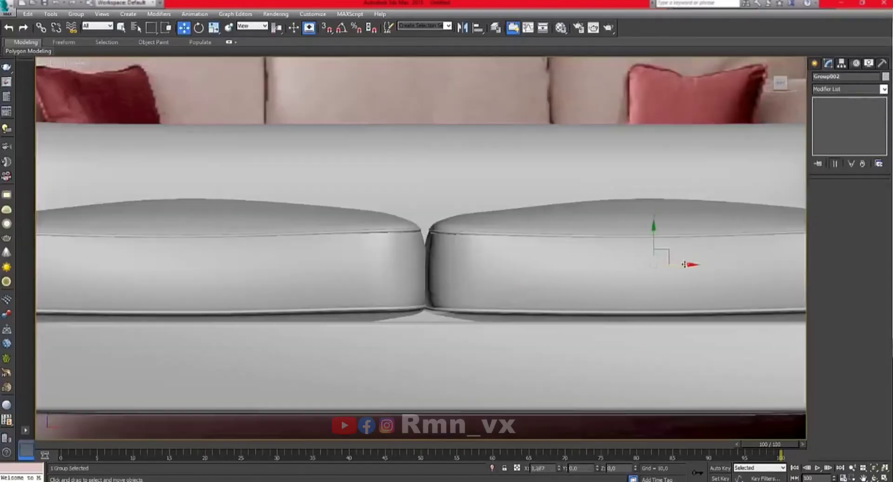
drag(684, 264, 694, 264)
scroll(689, 263, down, 3)
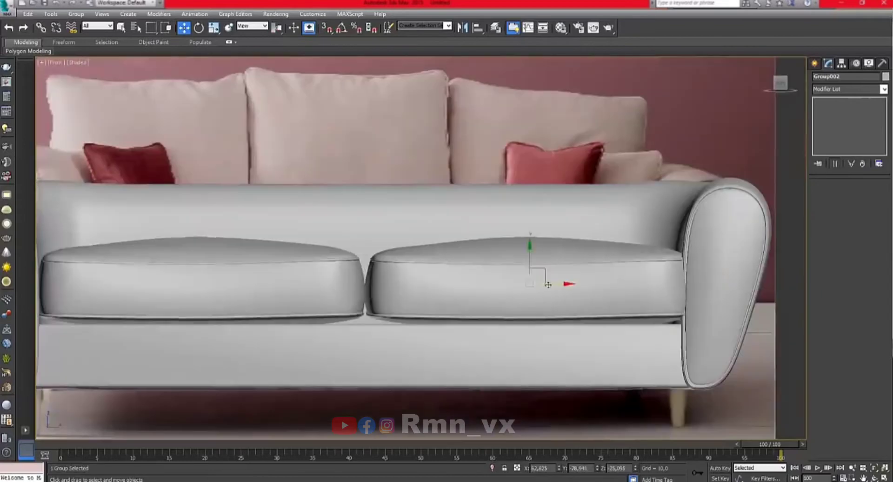
drag(551, 283, 540, 284)
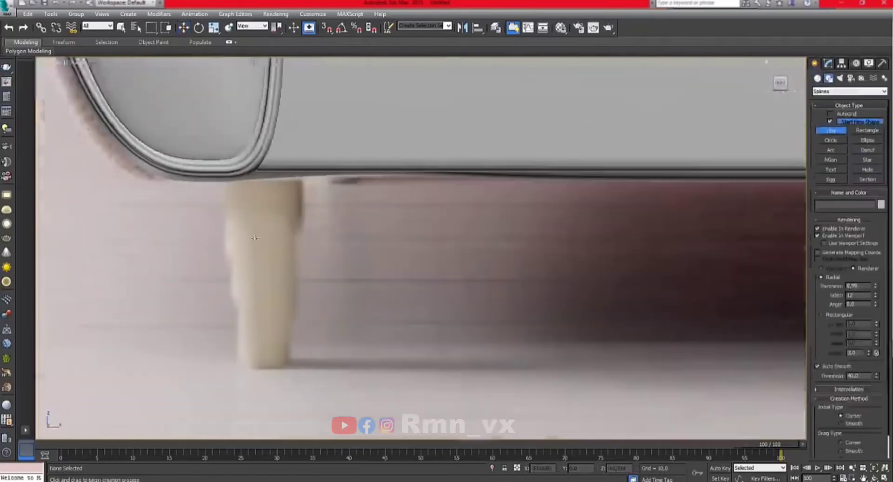
Finish the leg profile line and apply a Lathe modifier to it.
scroll(254, 238, up, 2)
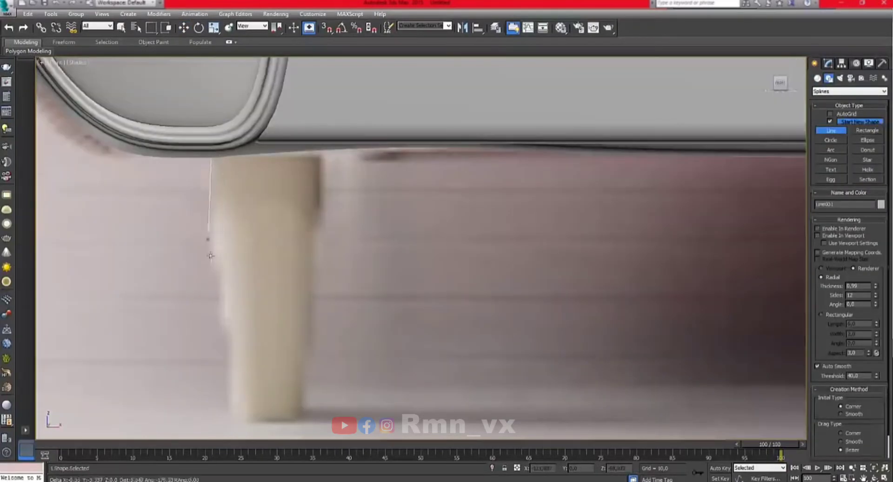
right_click(234, 398)
click(828, 63)
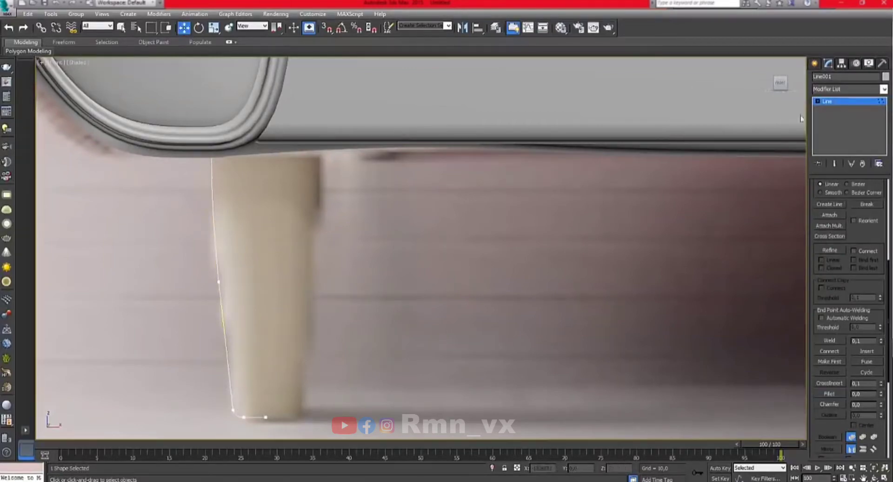
click(834, 89)
key(l)
key(Return)
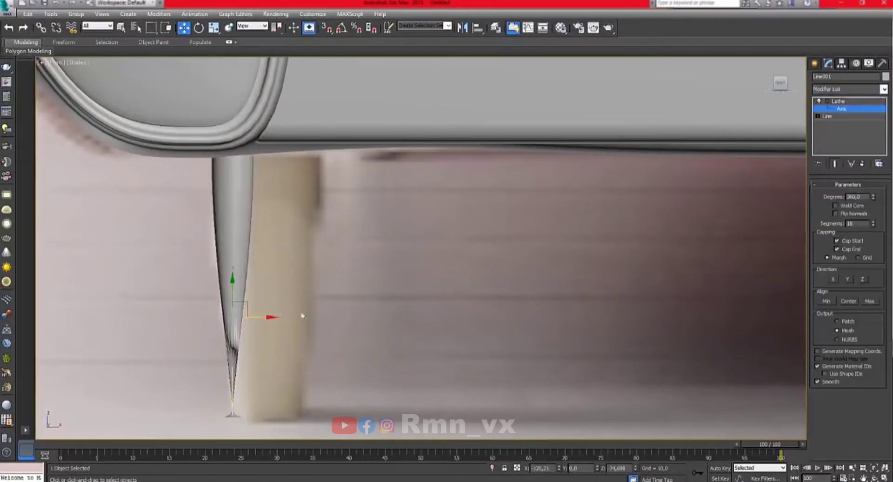
Adjust the Lathe axis and profile vertices to form a solid tapered leg.
drag(302, 315, 296, 314)
scroll(296, 315, up, 2)
scroll(285, 305, down, 5)
scroll(478, 257, up, 4)
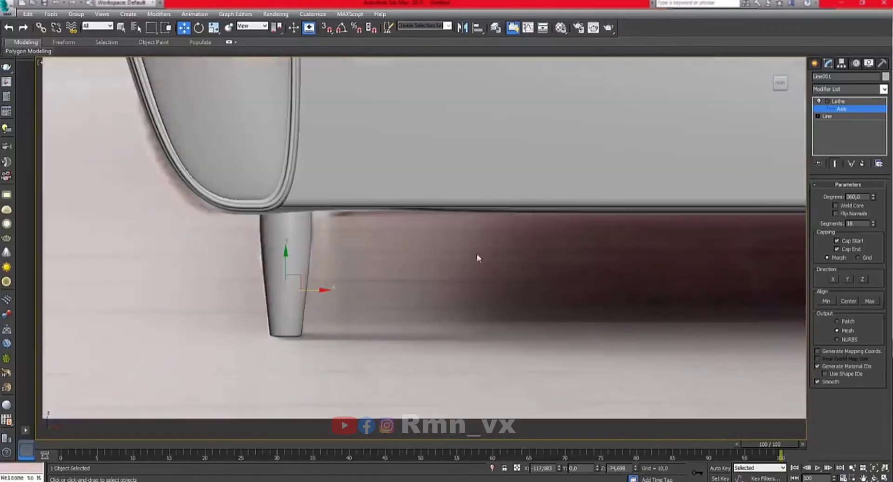
click(825, 116)
key(1)
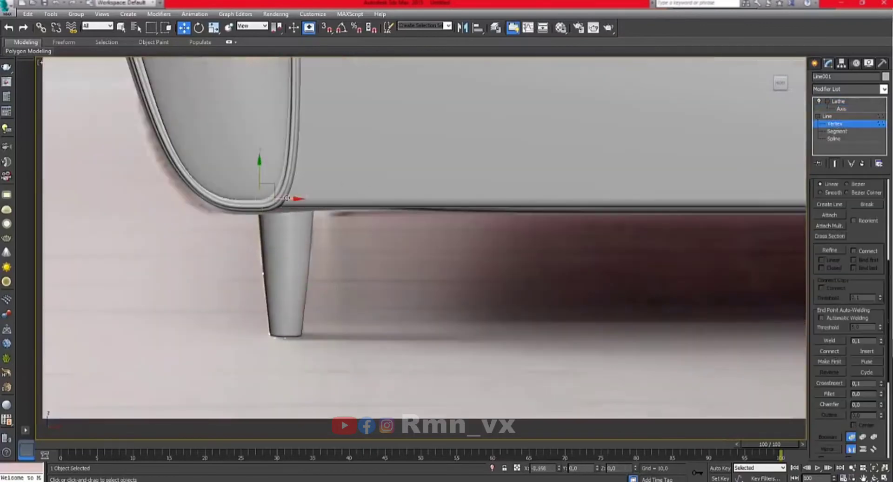
click(838, 101)
scroll(285, 300, down, 3)
scroll(284, 300, down, 3)
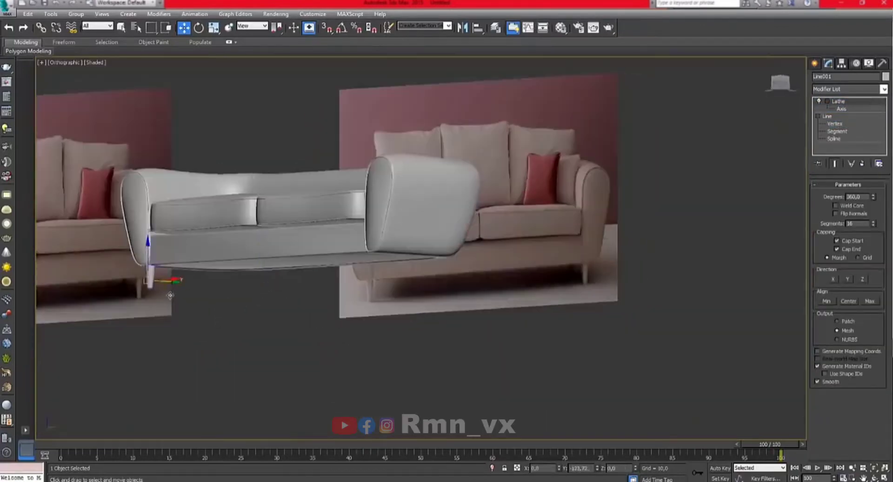
scroll(170, 294, up, 3)
Inspect the right sofa leg from front, bottom and zoomed views, then zoom out.
alt+middle_drag(170, 294, 120, 316)
scroll(119, 316, up, 2)
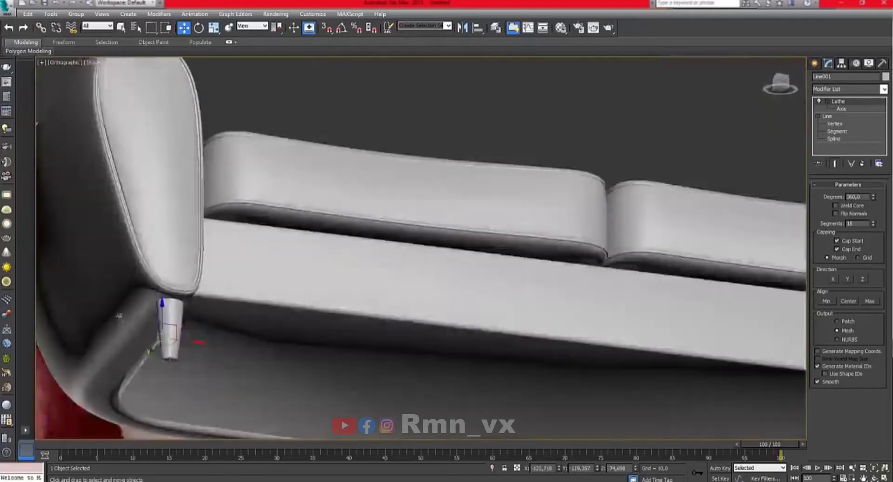
key(f)
scroll(197, 379, down, 2)
click(589, 365)
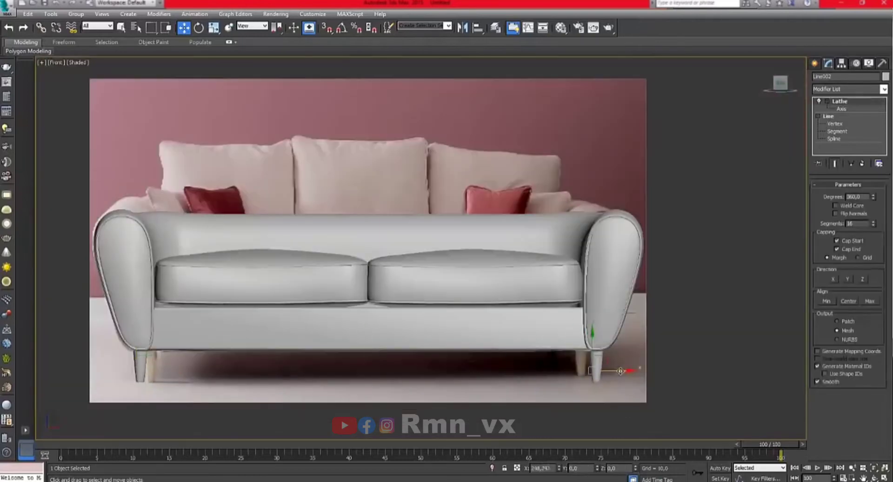
key(b)
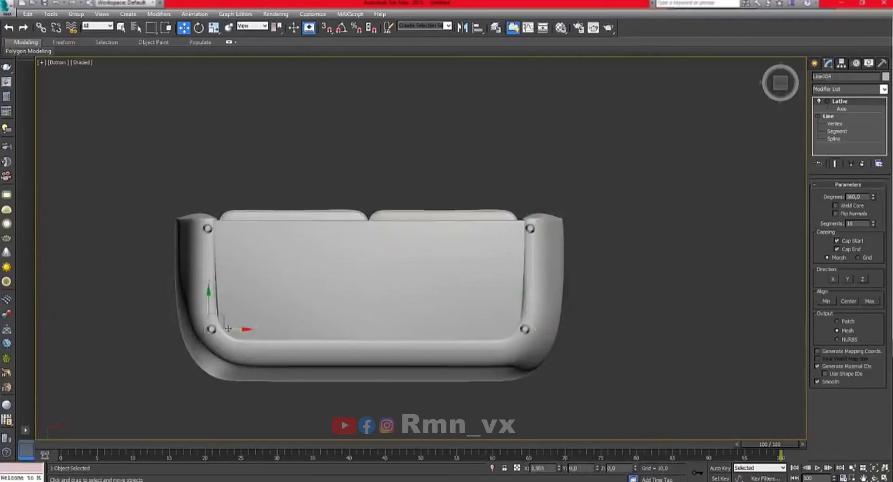
key(p)
key(z)
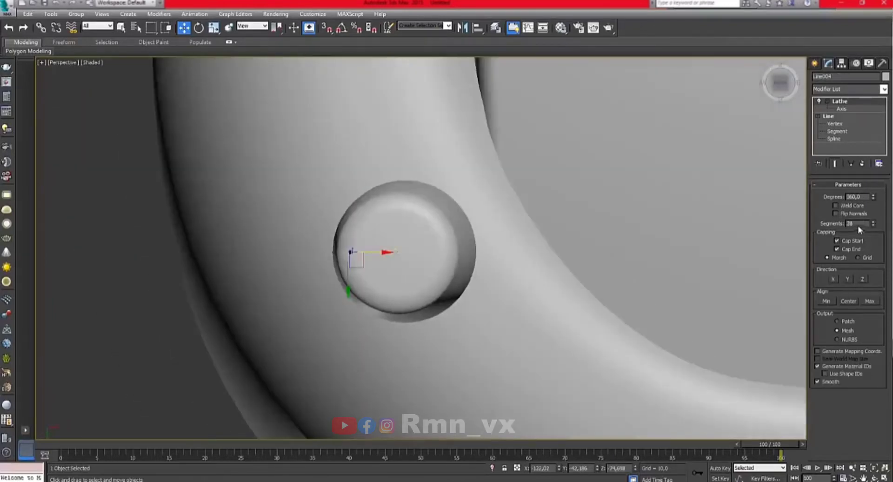
key(ctrl+shift+z)
key(ctrl+d)
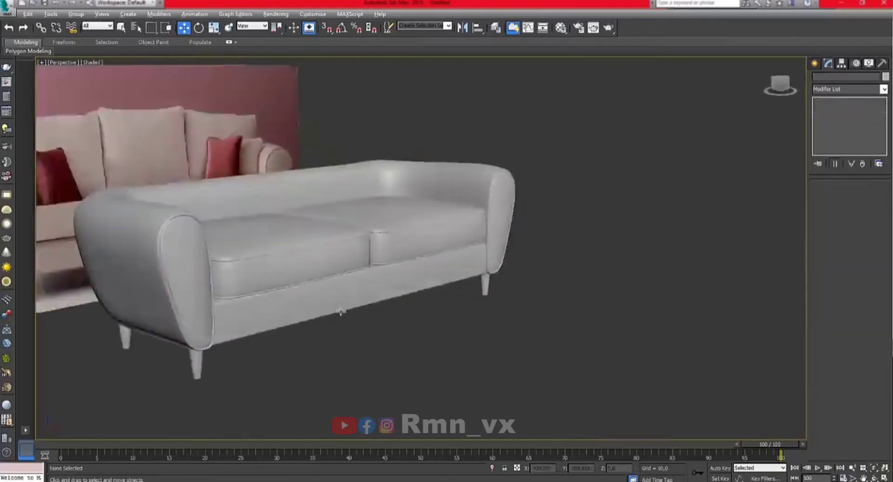
Review the sofa from front and angled views, selecting the left seat cushion.
alt+middle_drag(451, 263, 318, 376)
key(f)
click(288, 265)
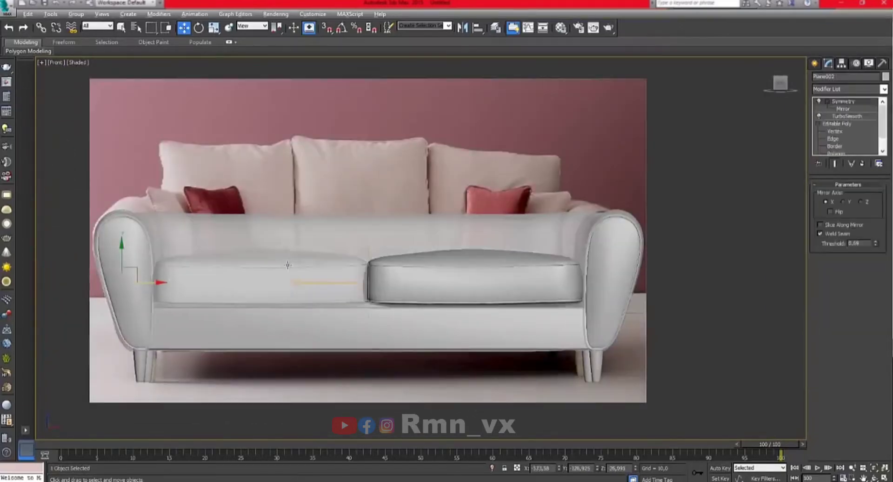
key(p)
alt+middle_drag(272, 255, 327, 302)
scroll(327, 252, up, 5)
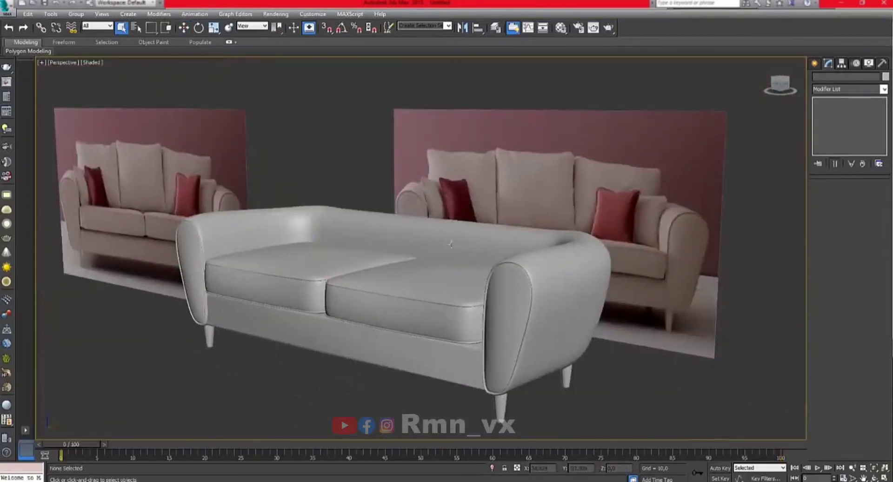
click(401, 244)
key(f)
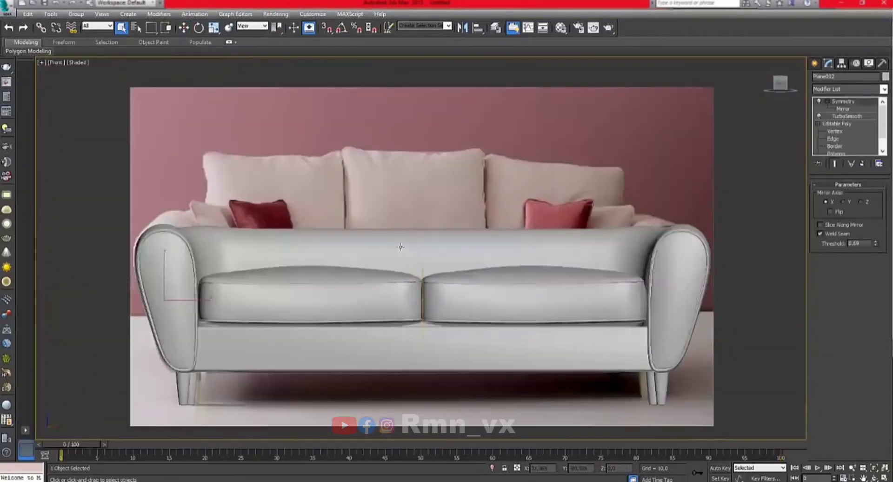
scroll(135, 200, up, 3)
Draw a flat Box in the Front view above the left seat cushion.
click(814, 63)
click(831, 122)
drag(202, 131, 412, 238)
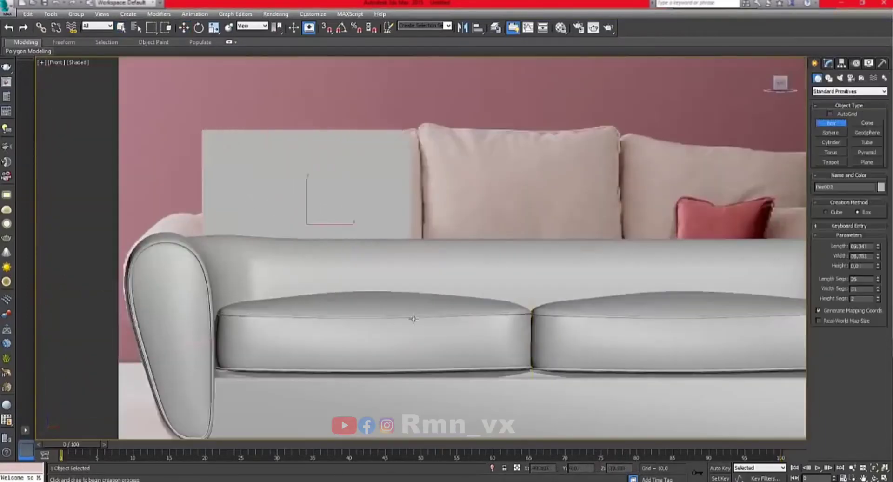
click(414, 291)
key(w)
alt+middle_drag(414, 292, 252, 245)
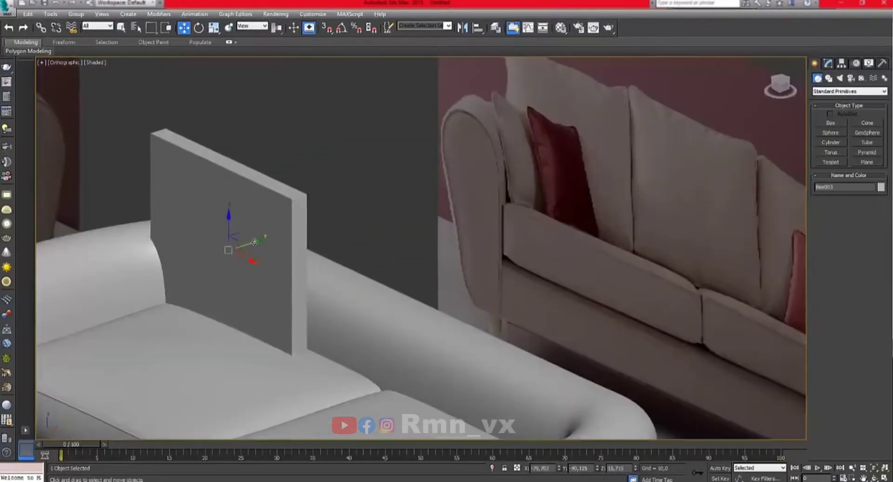
Set the box Height to 0.2 to make a thin upright sheet.
key(f)
scroll(251, 233, down, 3)
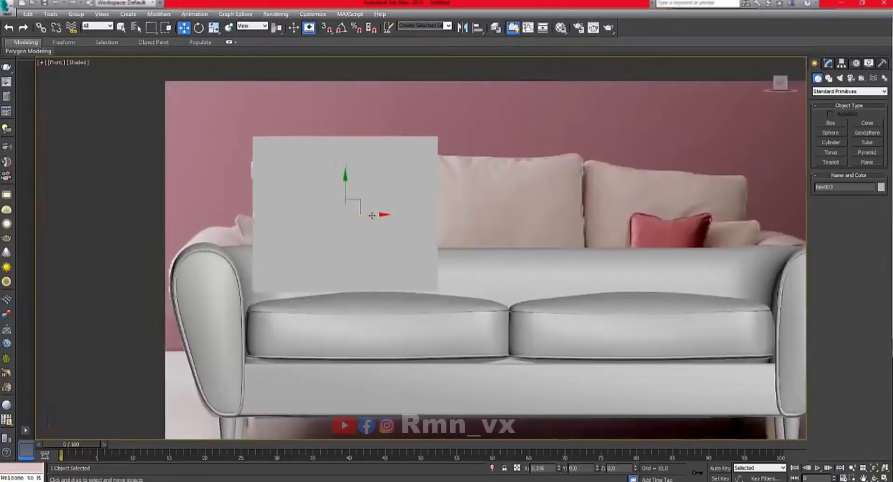
alt+middle_drag(345, 182, 325, 211)
scroll(326, 211, up, 3)
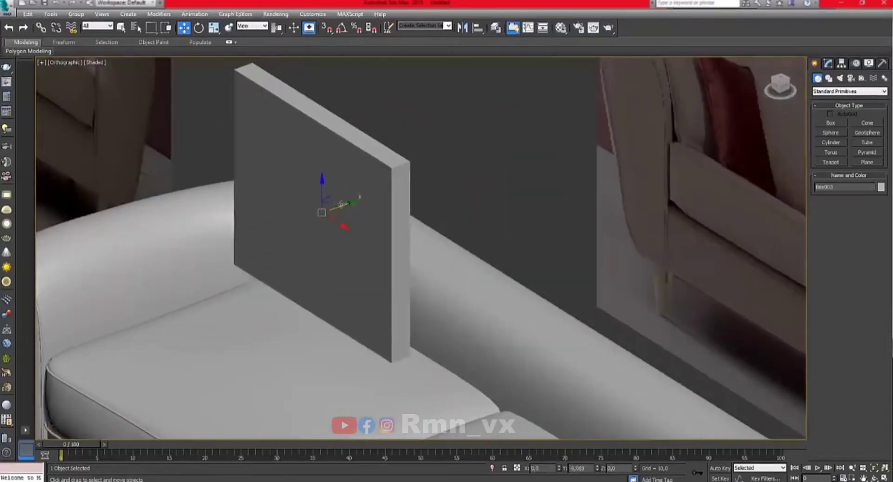
click(828, 63)
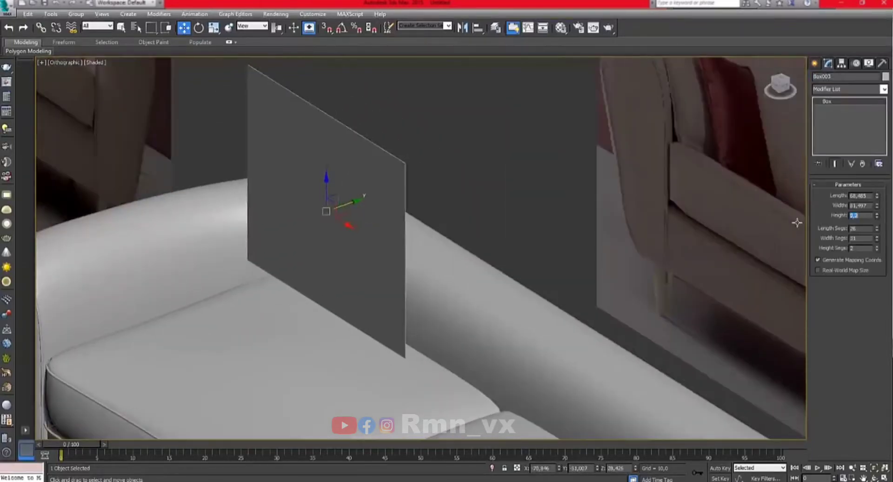
alt+middle_drag(797, 223, 429, 139)
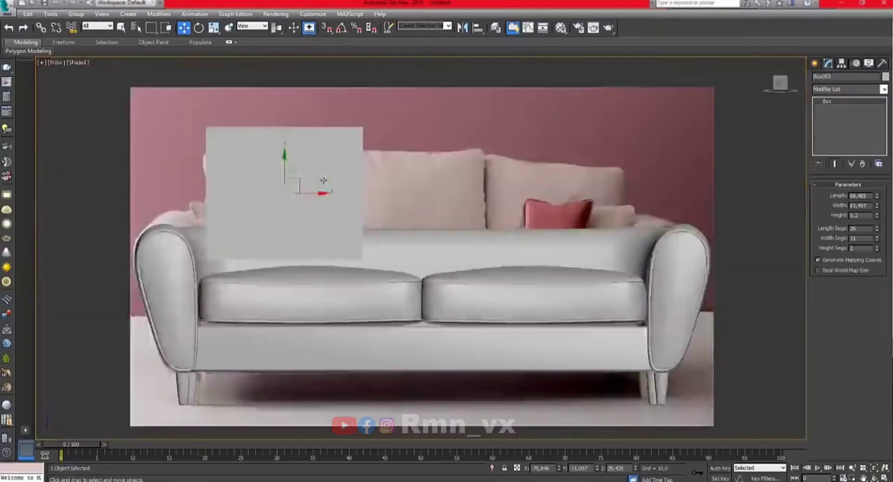
alt+middle_drag(342, 139, 259, 164)
key(p)
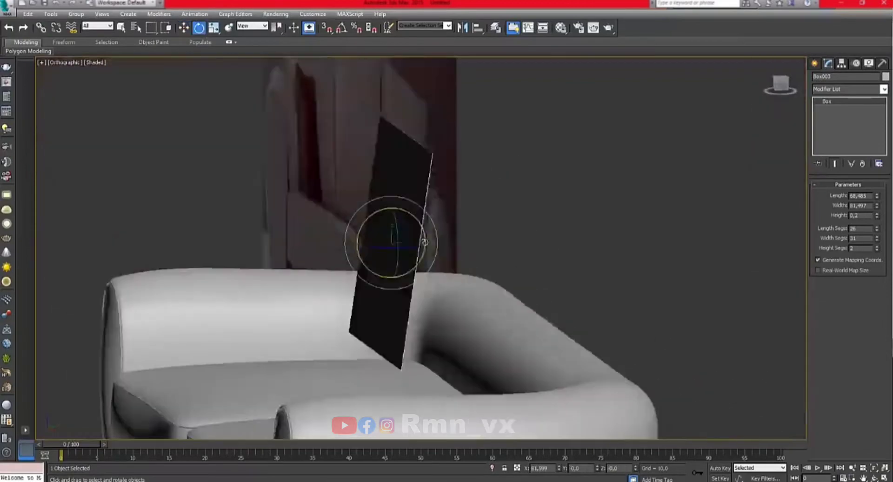
alt+middle_drag(372, 225, 435, 242)
Move the sheet slightly left so it sits over the left seat cushion.
key(w)
key(f)
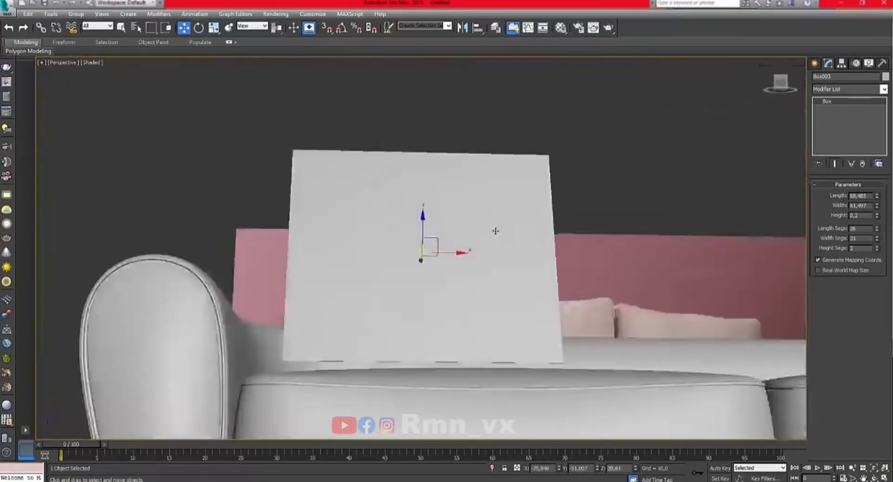
key(shift+z)
key(f)
drag(423, 248, 413, 251)
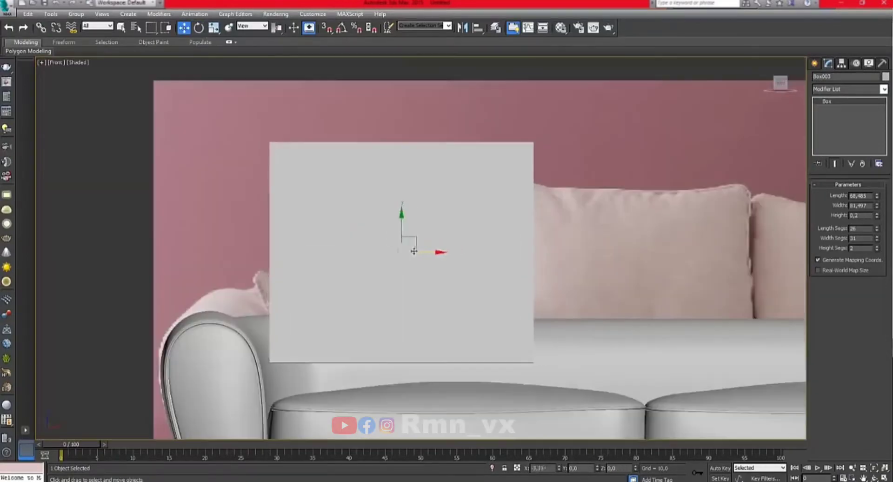
alt+middle_drag(429, 251, 373, 232)
click(373, 232)
Apply a Silk-preset Cloth modifier to the cushion and sheet selection and run the simulation.
click(86, 50)
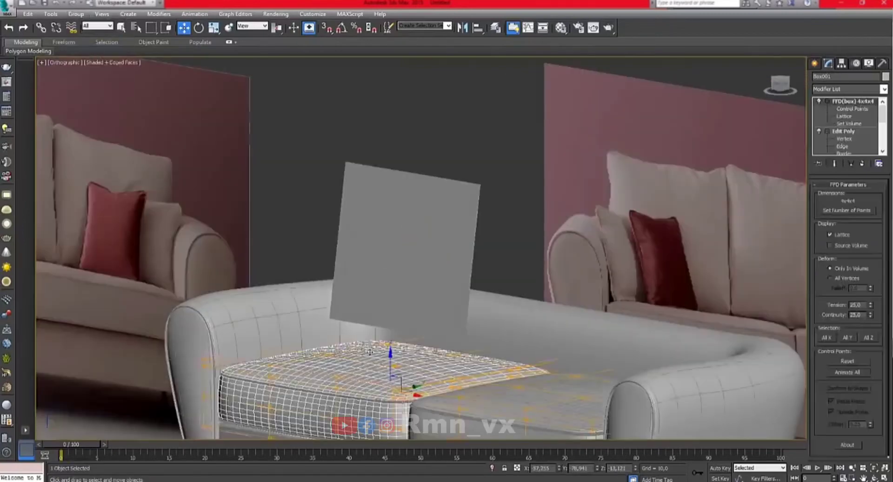
ctrl+click(405, 241)
click(883, 89)
click(831, 144)
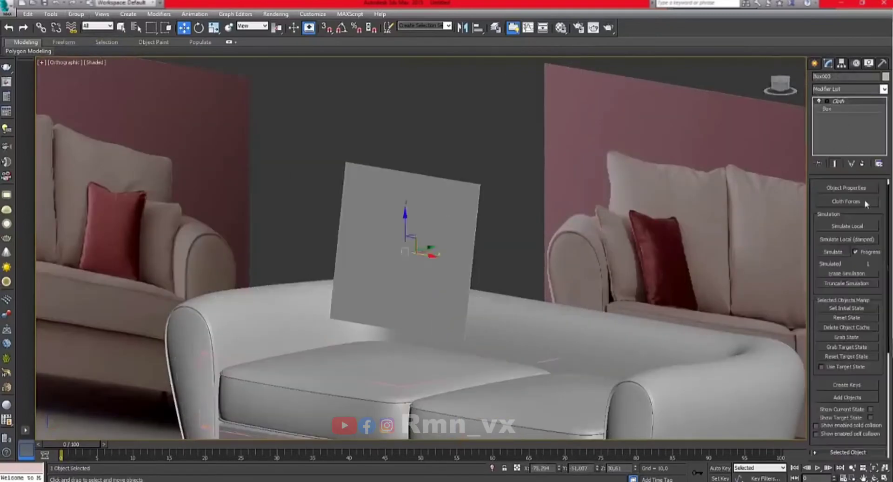
click(859, 188)
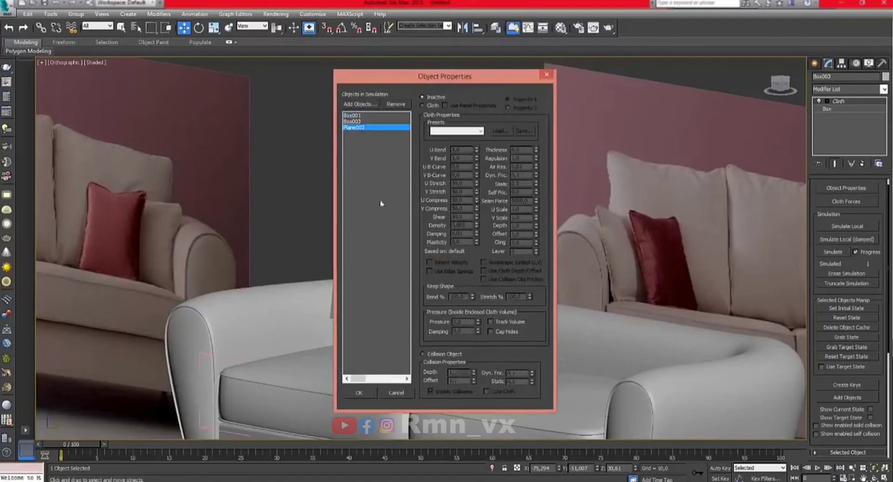
click(456, 131)
click(448, 202)
text(30)
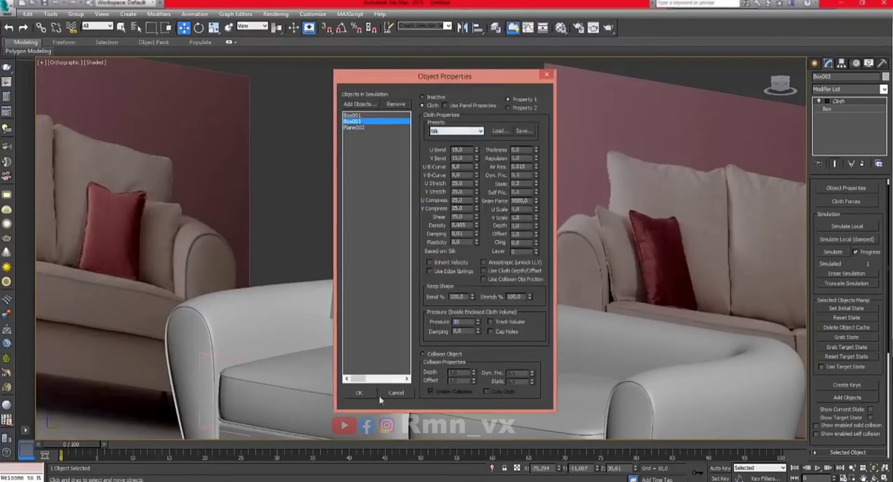
click(359, 393)
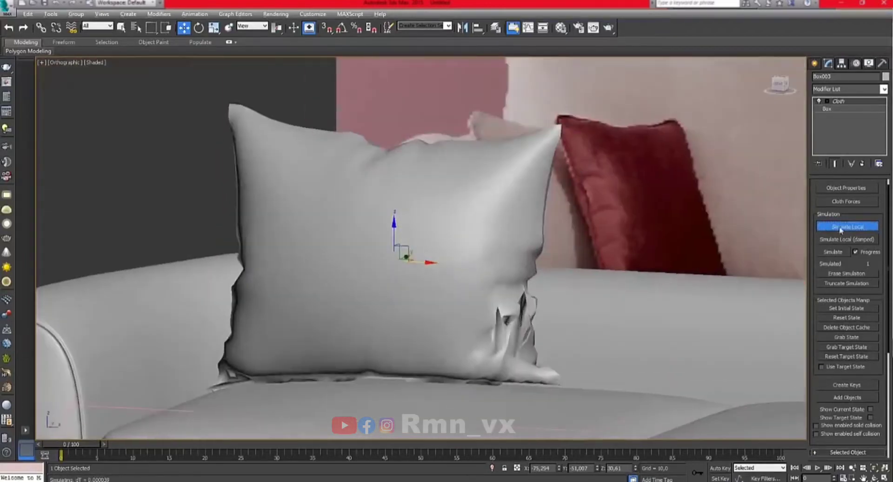
click(840, 229)
click(830, 253)
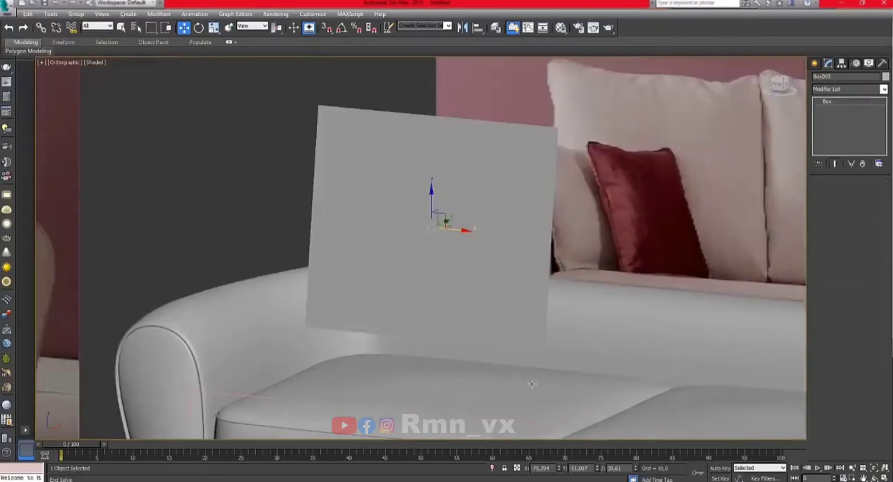
Give Box003 its own Cloth modifier set to Silk and simulate it into a puffy pillow.
click(477, 208)
click(476, 208)
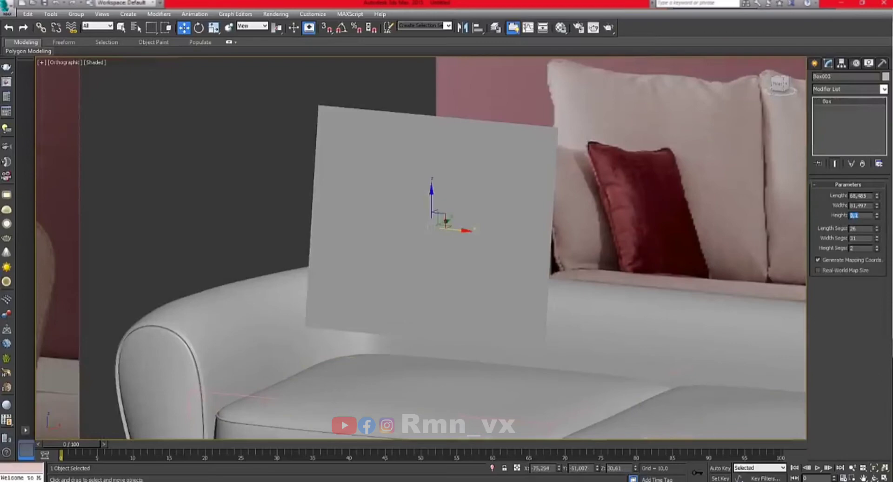
click(858, 90)
key(Return)
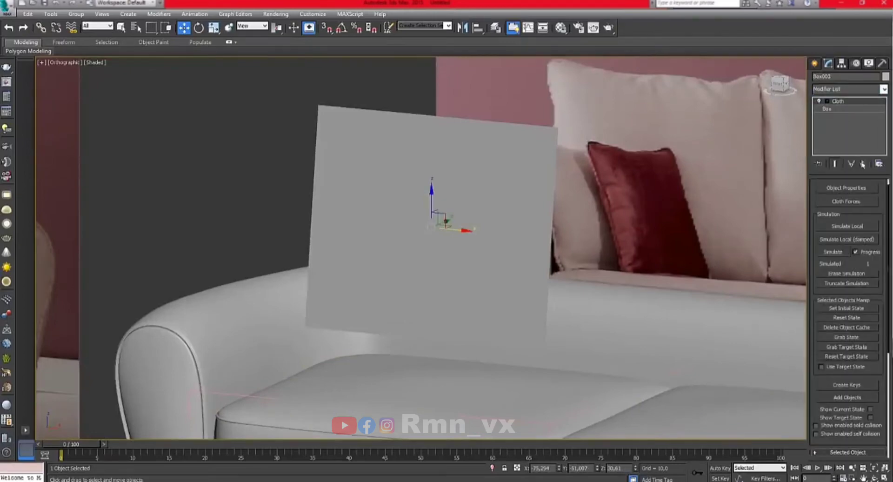
key(F4)
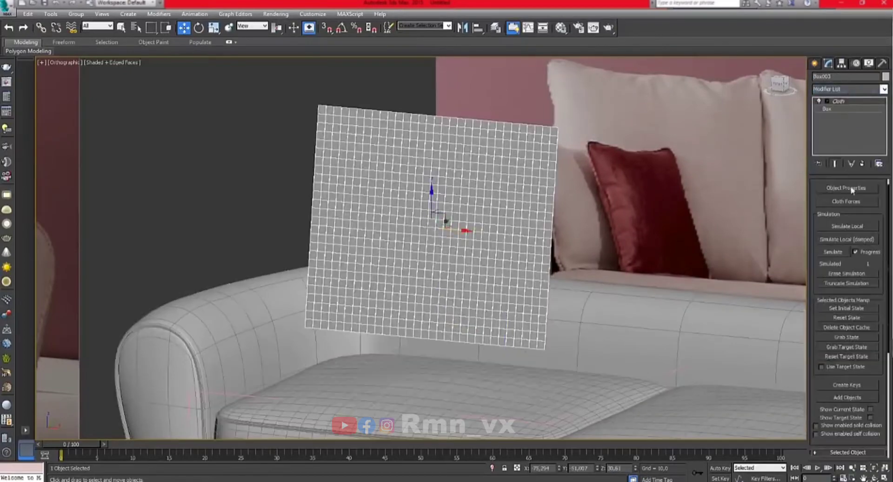
click(847, 188)
click(353, 121)
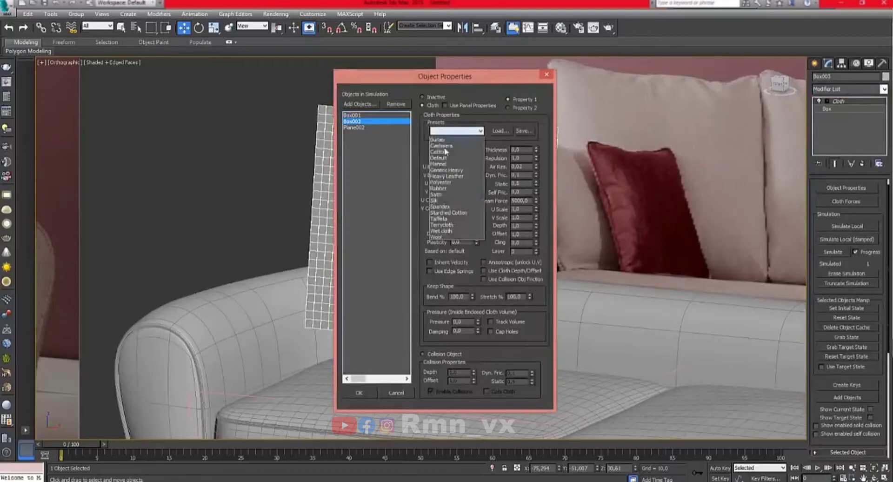
click(359, 393)
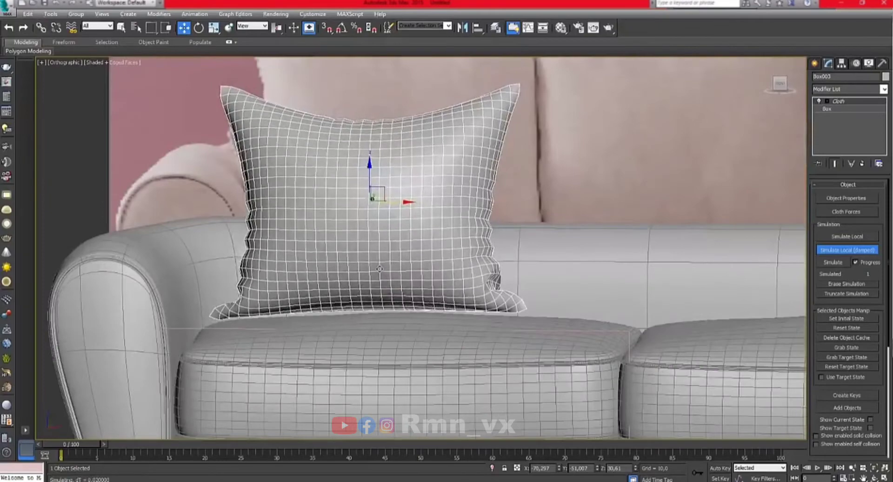
key(Escape)
Inspect the inflated pillow from the front, then abandon a copy dragged to the right.
alt+middle_drag(421, 248, 353, 256)
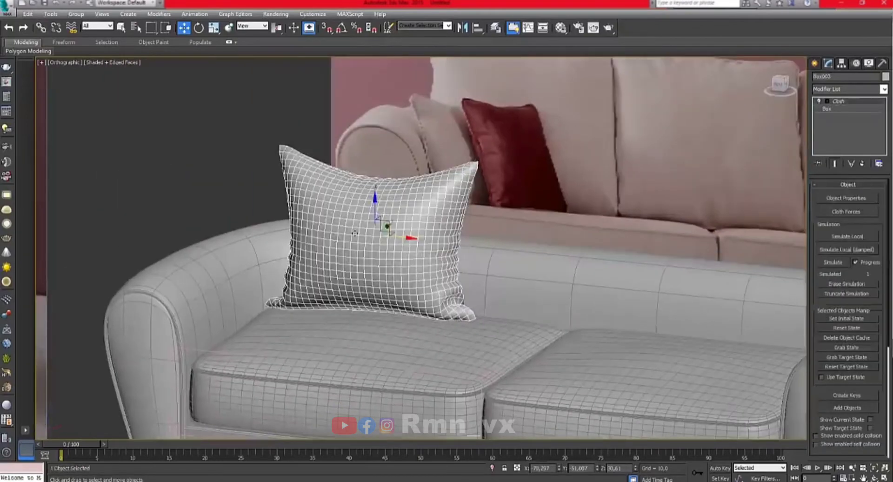
key(f)
key(w)
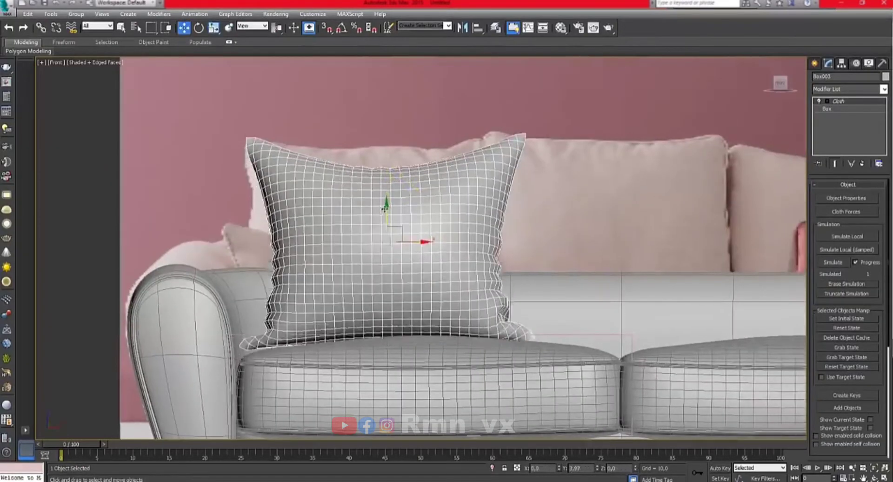
scroll(412, 235, down, 2)
shift+drag(400, 235, 600, 235)
click(482, 285)
Convert the pillow to Editable Poly and add an FFD 4x4x4 lattice.
right_click(383, 224)
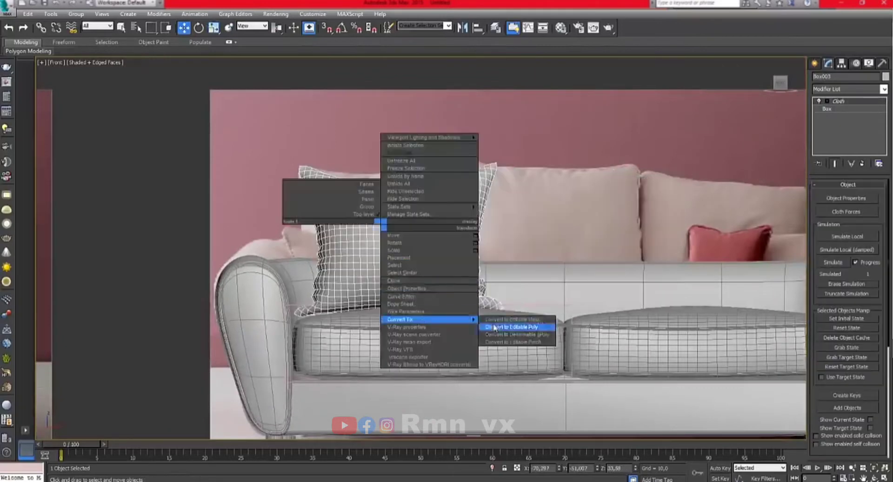
click(525, 372)
click(883, 88)
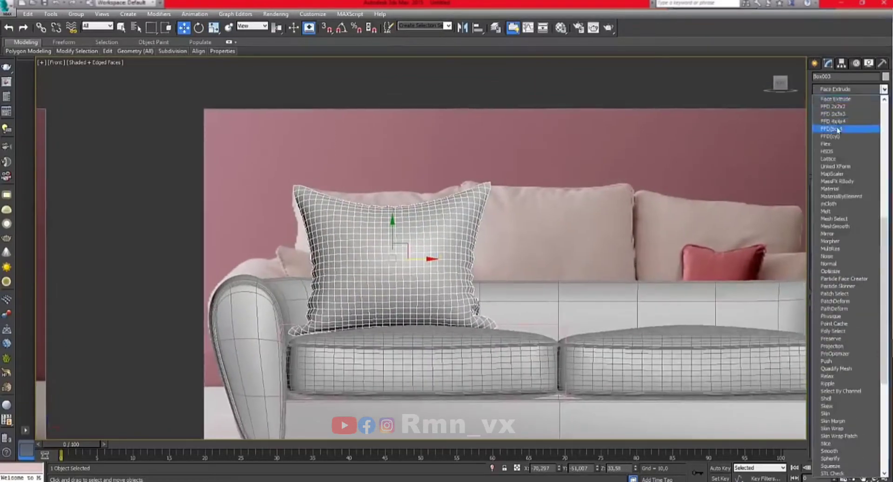
click(837, 122)
scroll(364, 216, up, 2)
click(846, 209)
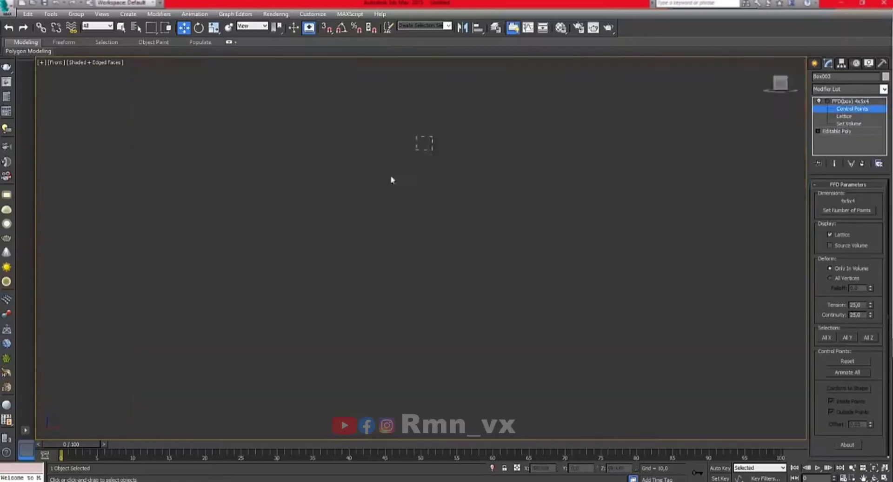
Raise the top-centre and right-centre lattice points to lift the pillow's top.
drag(401, 153, 407, 103)
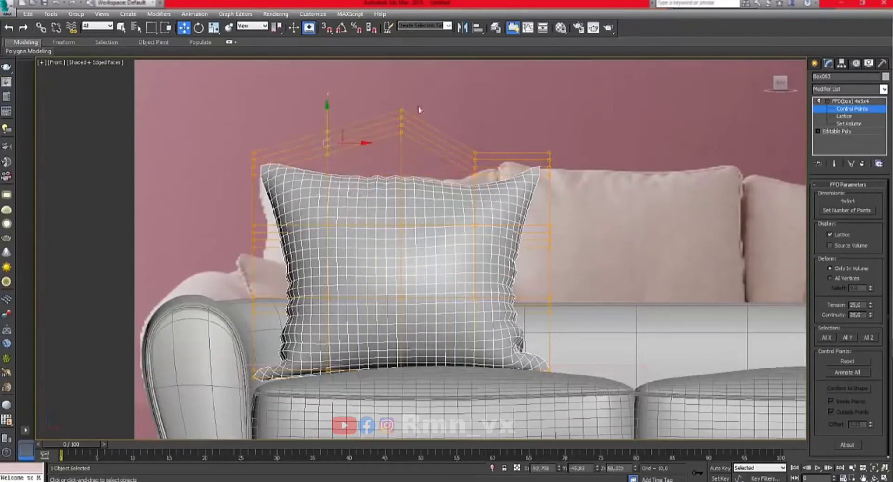
click(474, 163)
drag(475, 162, 474, 141)
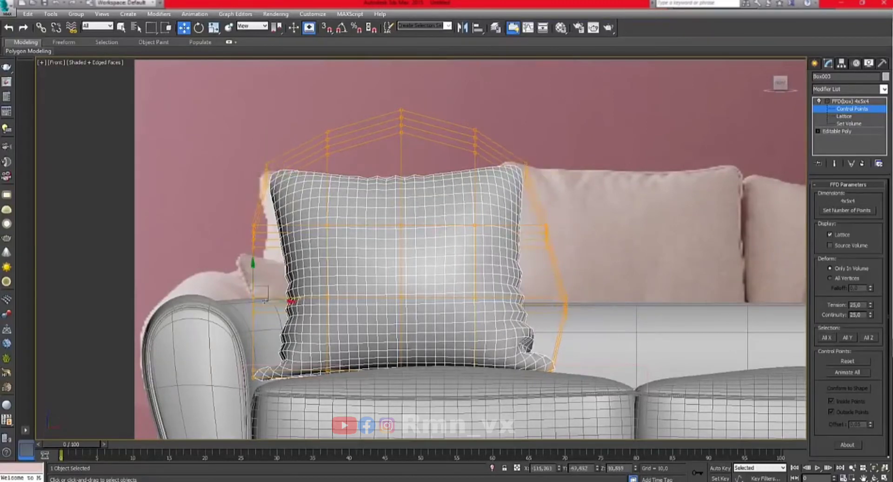
Adjust the bottom and left lattice points to bow out the pillow's left side.
click(552, 375)
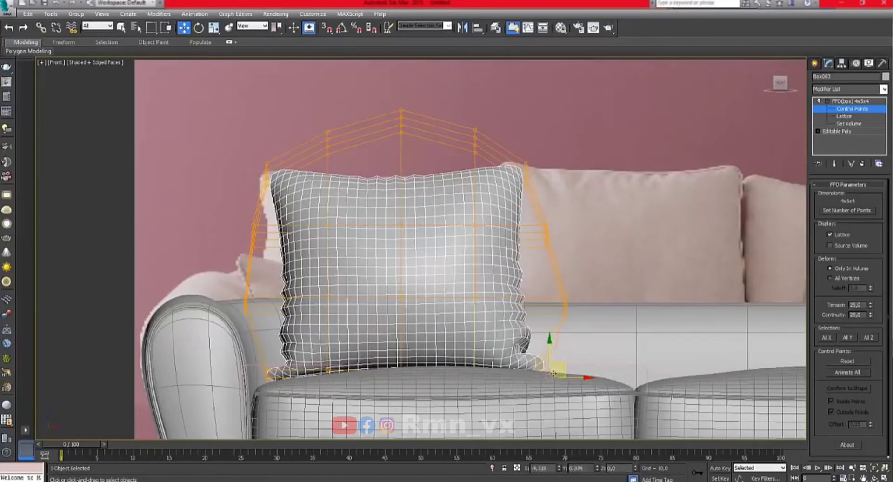
click(401, 370)
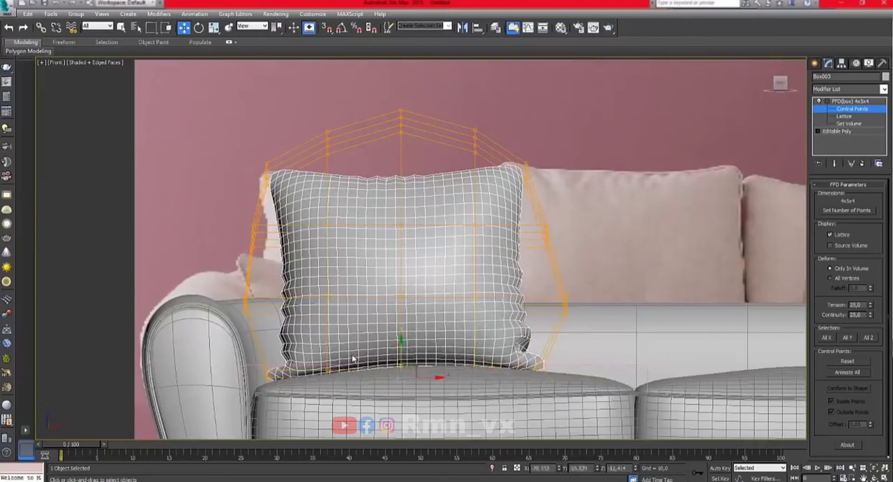
click(316, 371)
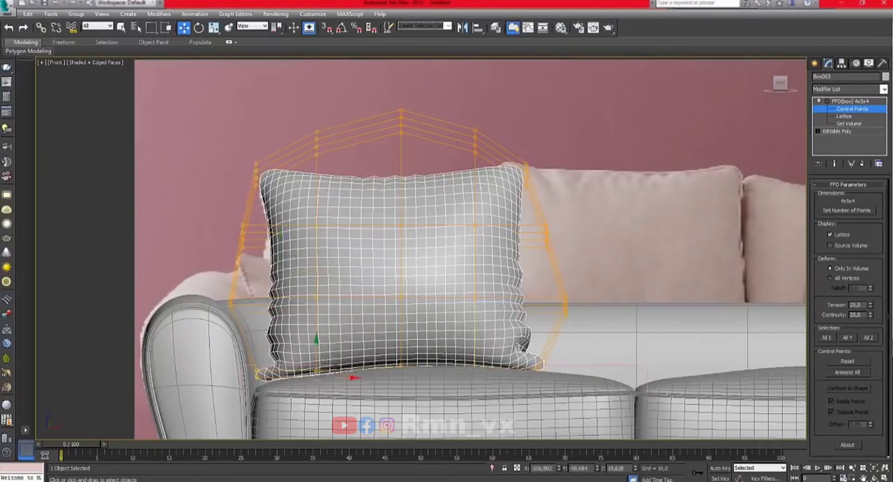
scroll(562, 261, down, 3)
click(289, 293)
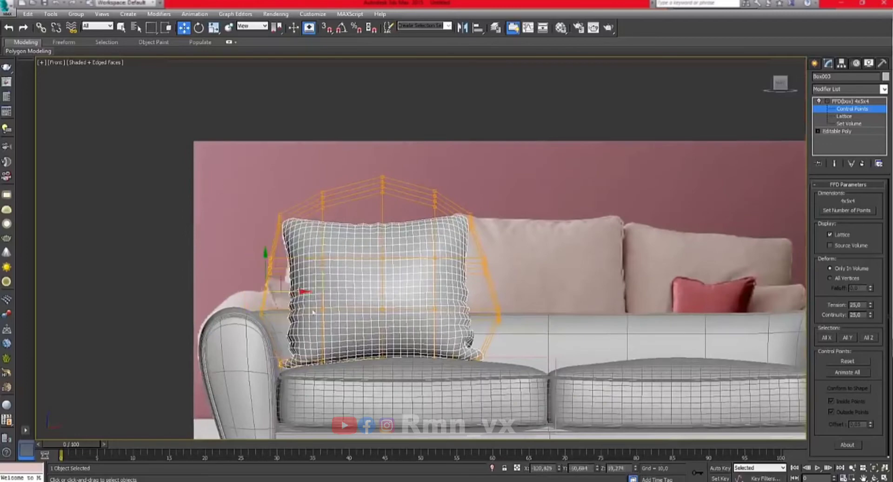
drag(289, 293, 305, 264)
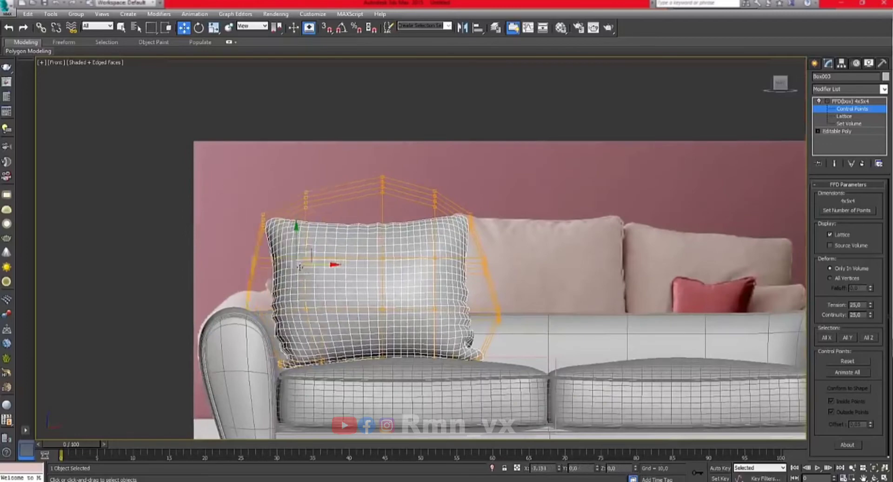
drag(304, 344, 313, 343)
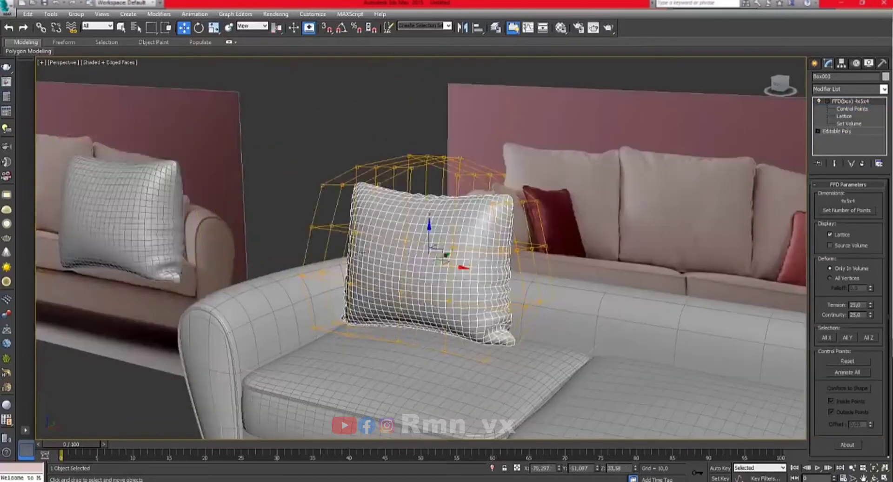
scroll(361, 251, up, 3)
Collapse the lattice into Editable Poly and select the seam edge loop around the pillow.
right_click(508, 200)
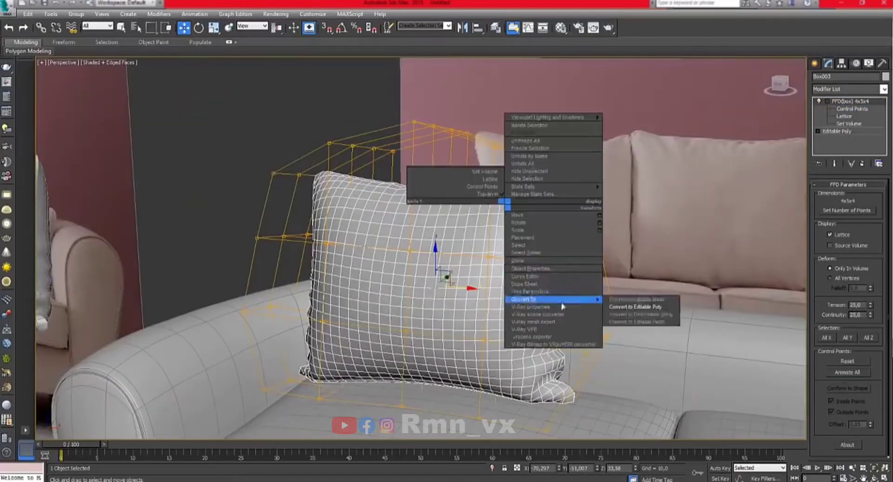
click(618, 305)
scroll(462, 253, up, 5)
scroll(462, 254, up, 3)
key(2)
double_click(442, 200)
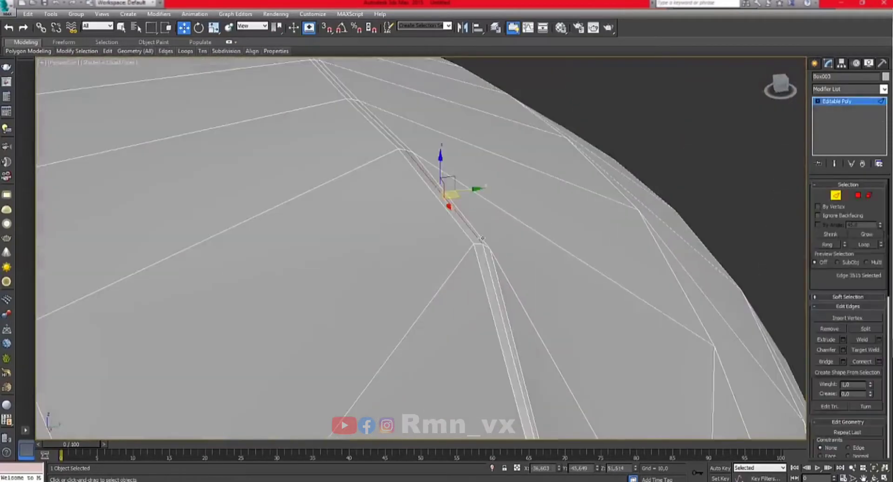
scroll(421, 245, down, 10)
alt+middle_drag(422, 245, 763, 199)
Add TurboSmooth to smooth the pillow.
click(883, 88)
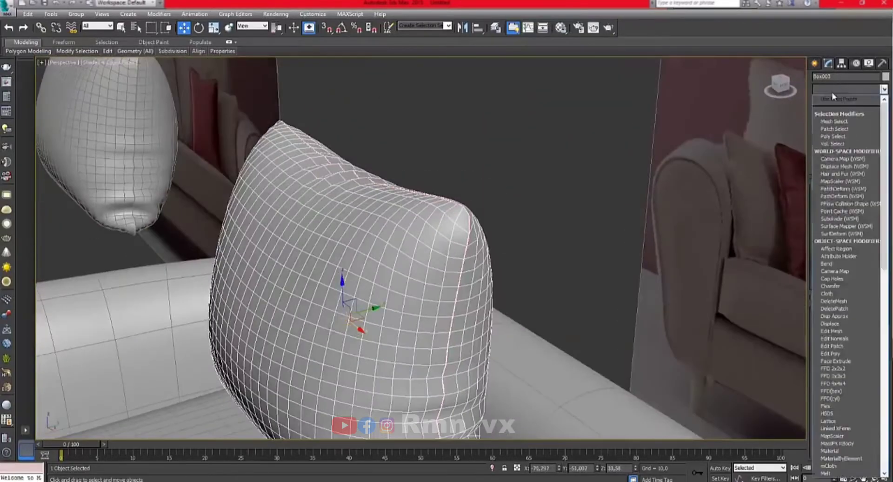
click(841, 325)
scroll(465, 177, down, 5)
alt+middle_drag(431, 126, 447, 139)
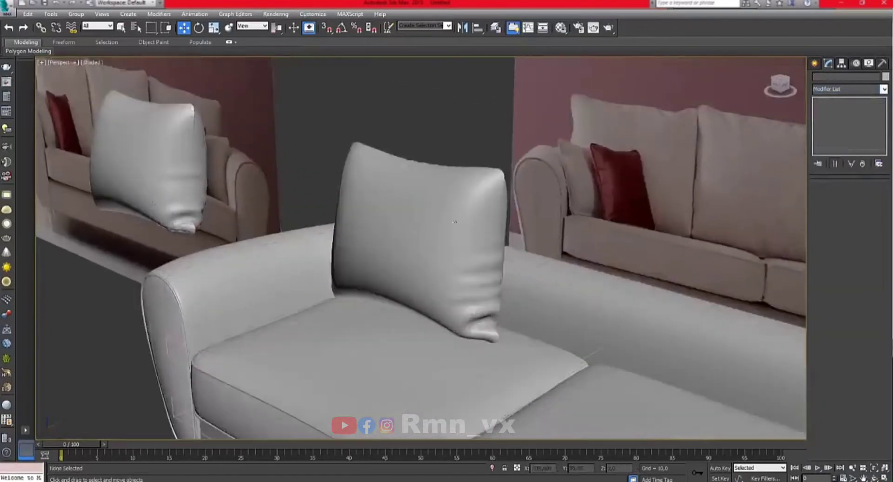
scroll(467, 163, up, 5)
scroll(450, 237, up, 2)
scroll(450, 237, up, 5)
Add an Edit Poly modifier above TurboSmooth and extrude the seam edges.
click(883, 89)
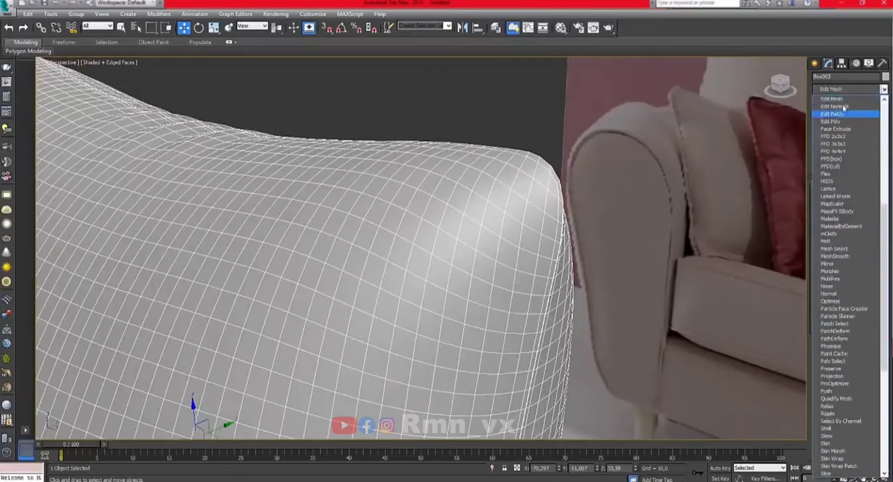
click(837, 111)
key(2)
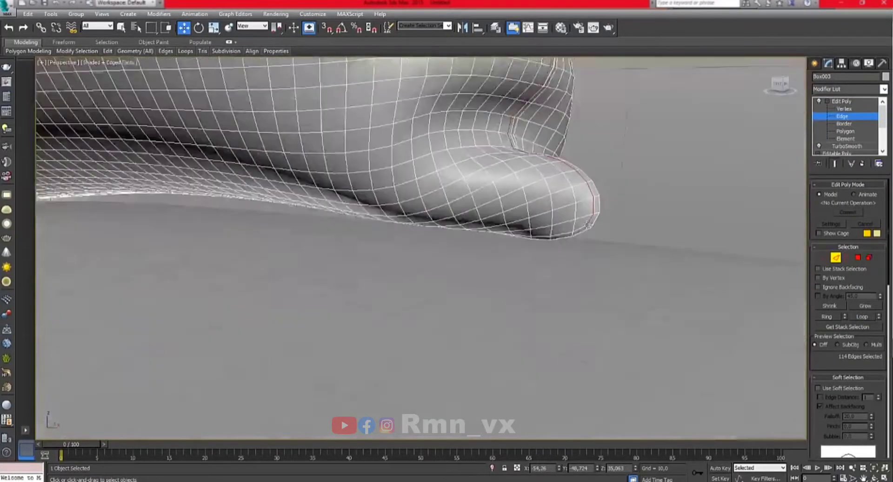
scroll(421, 248, up, 5)
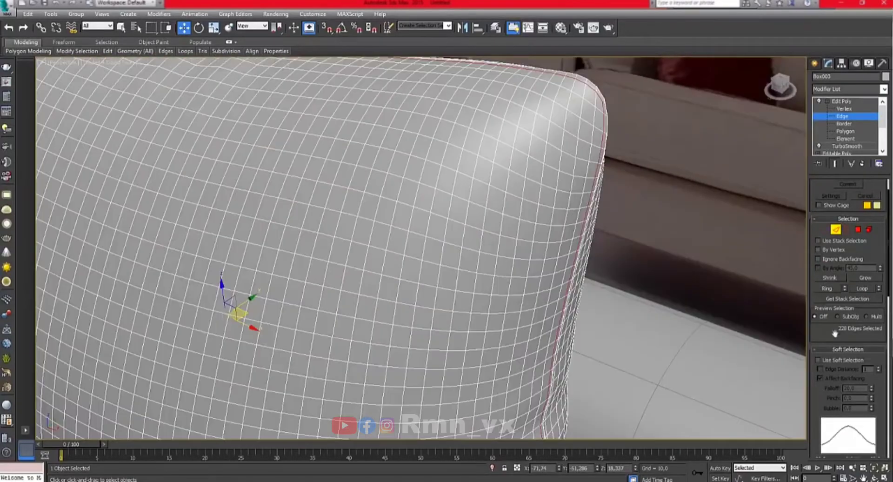
scroll(842, 418, down, 5)
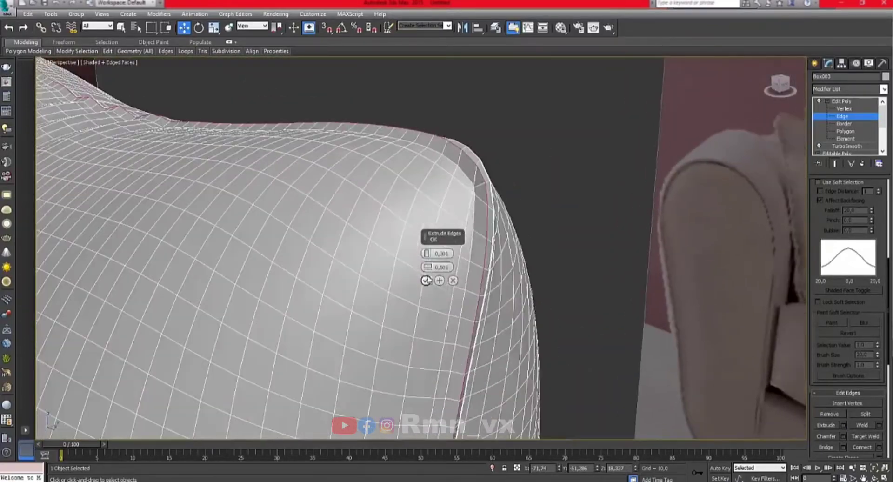
click(425, 280)
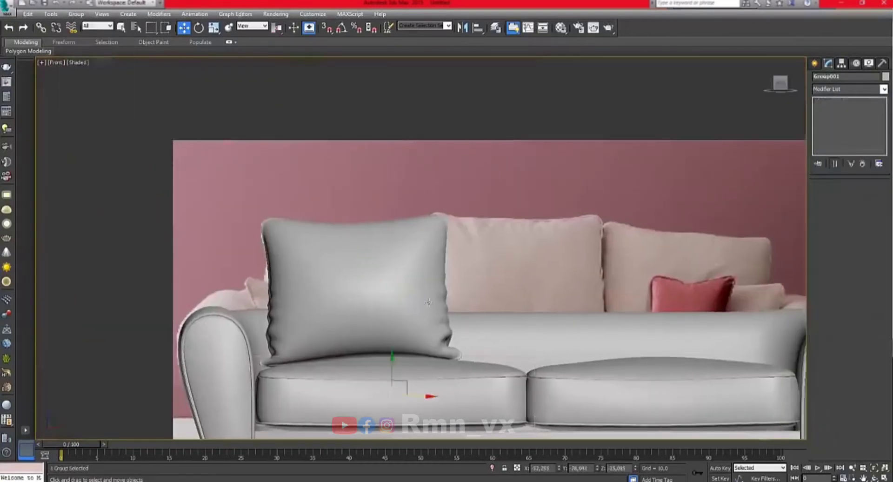
Clone the back cushion to the right as a second copy.
drag(558, 293, 568, 293)
click(495, 189)
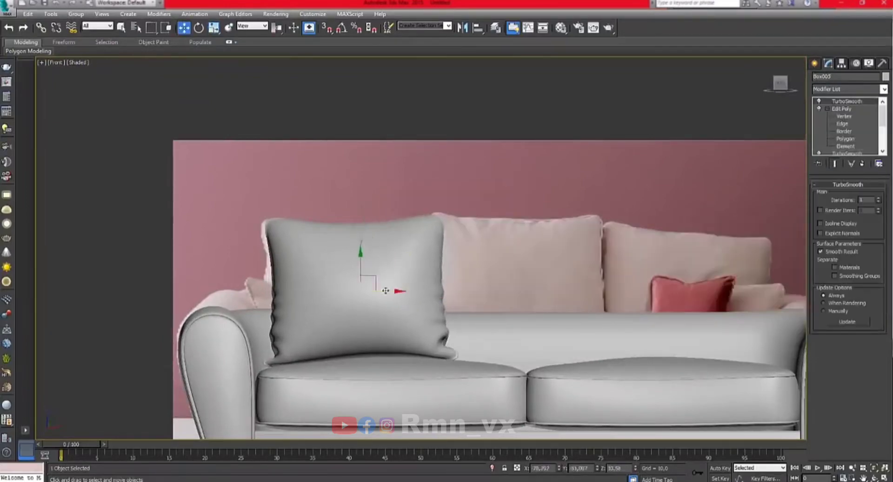
shift+drag(386, 290, 568, 281)
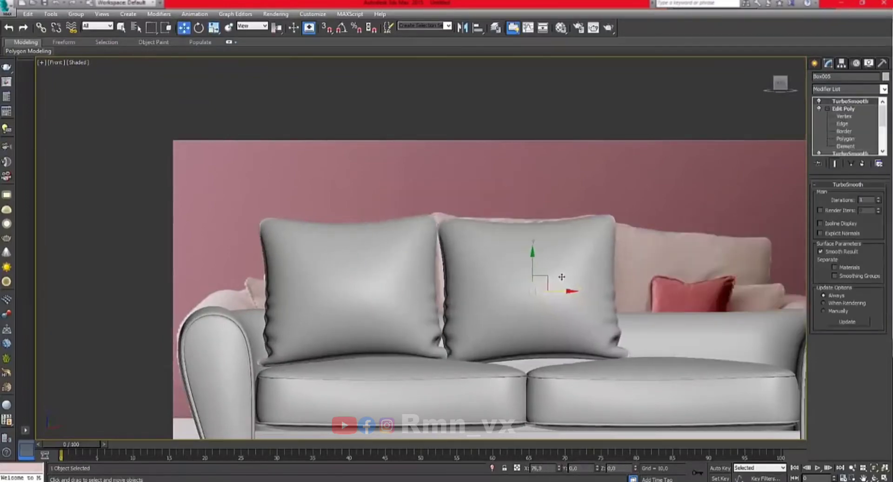
key(Return)
Add an FFD 4x4x4 lattice to the second cushion and adjust its top-left control point.
click(846, 89)
click(837, 195)
click(851, 108)
middle_drag(490, 393, 469, 389)
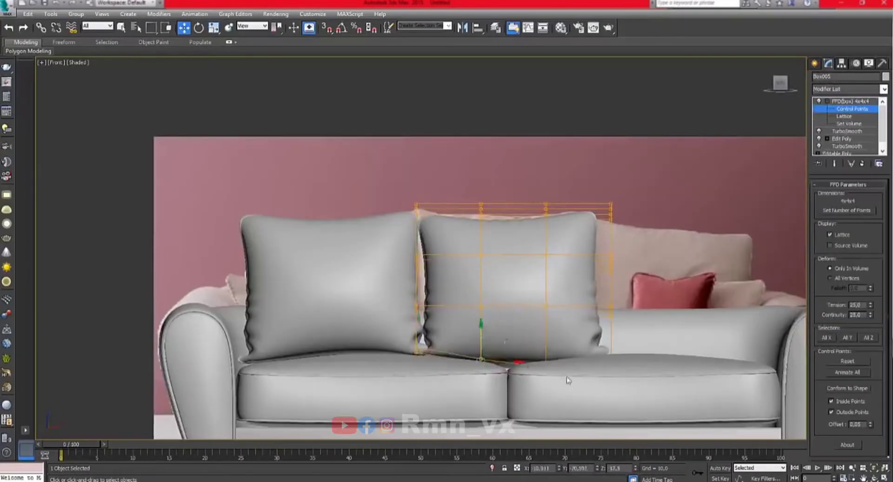
middle_drag(536, 345, 501, 376)
drag(374, 244, 398, 222)
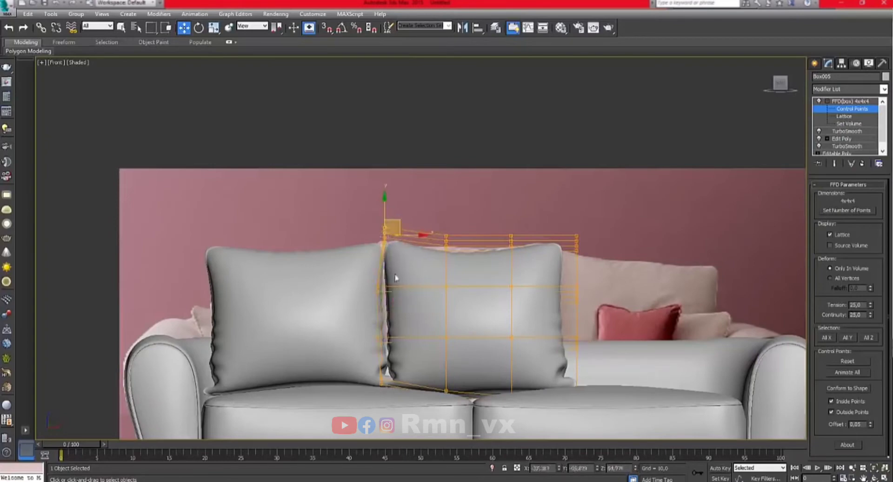
scroll(394, 277, up, 5)
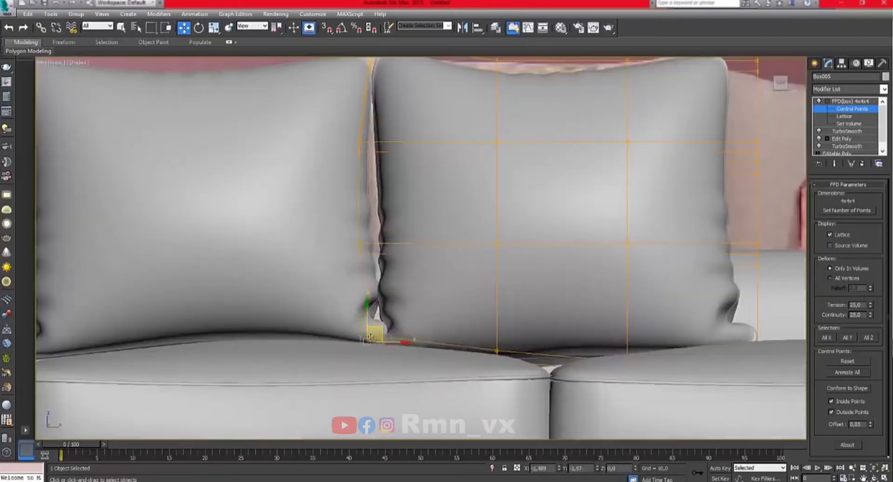
scroll(476, 292, down, 5)
scroll(595, 284, up, 3)
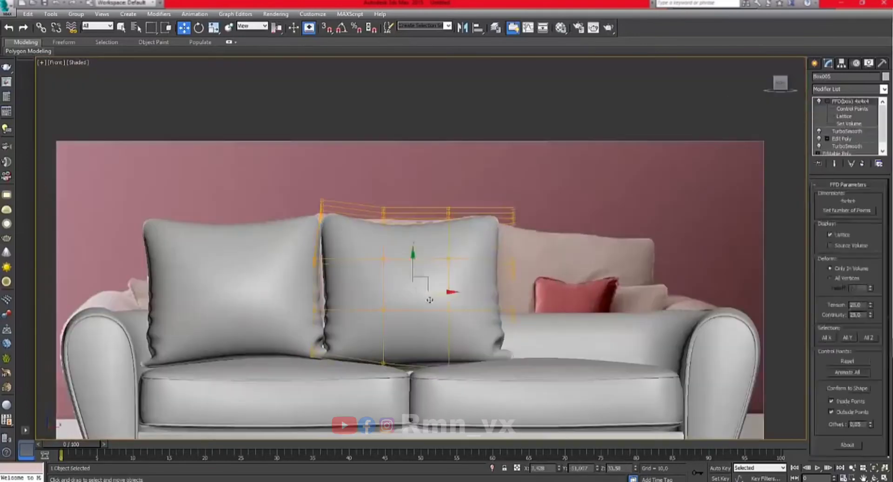
Clone a third back cushion further to the right.
shift+drag(468, 292, 630, 292)
key(Return)
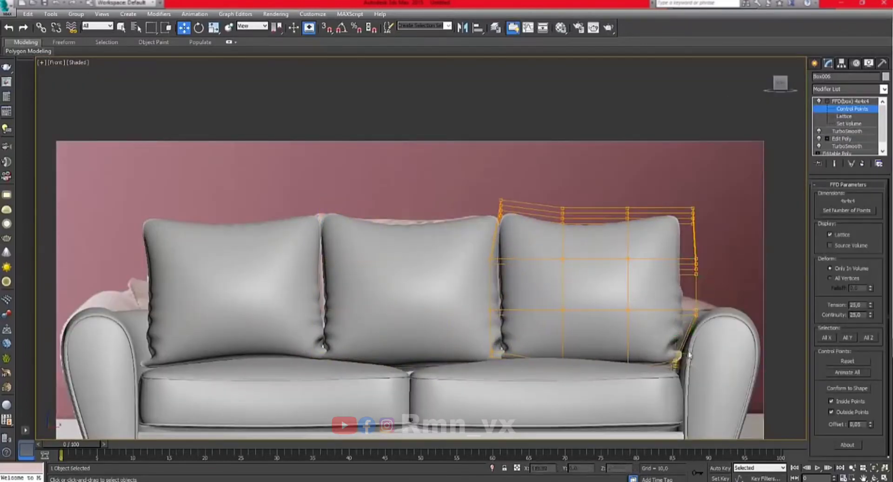
scroll(699, 308, down, 5)
Check the three-cushion sofa in Perspective, then front view in wireframe.
click(571, 191)
key(p)
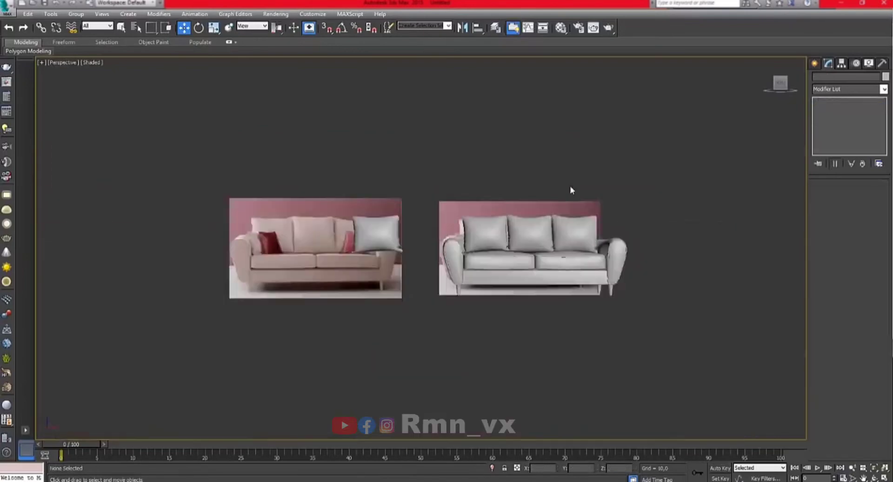
mouse_move(572, 191)
alt+middle_down()
mouse_move(468, 308)
mouse_move(364, 312)
mouse_move(446, 279)
alt+middle_up()
click(455, 279)
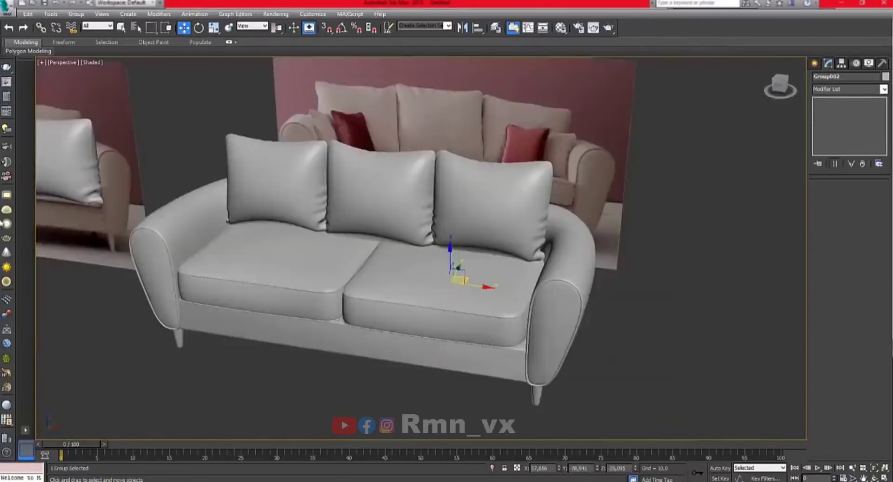
key(f)
scroll(394, 252, down, 3)
key(F3)
scroll(542, 217, up, 2)
click(819, 63)
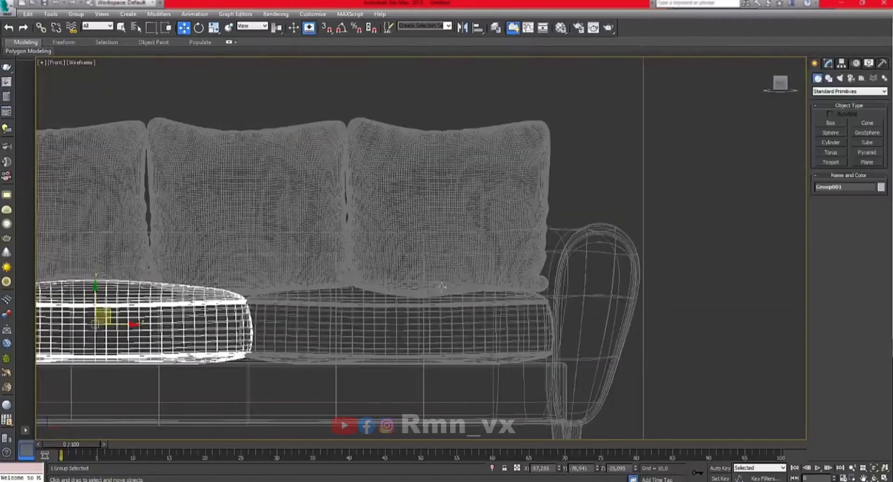
Draw a thin flat box near the right end of the seat cushion.
click(442, 286)
click(831, 122)
drag(458, 293, 553, 193)
key(t)
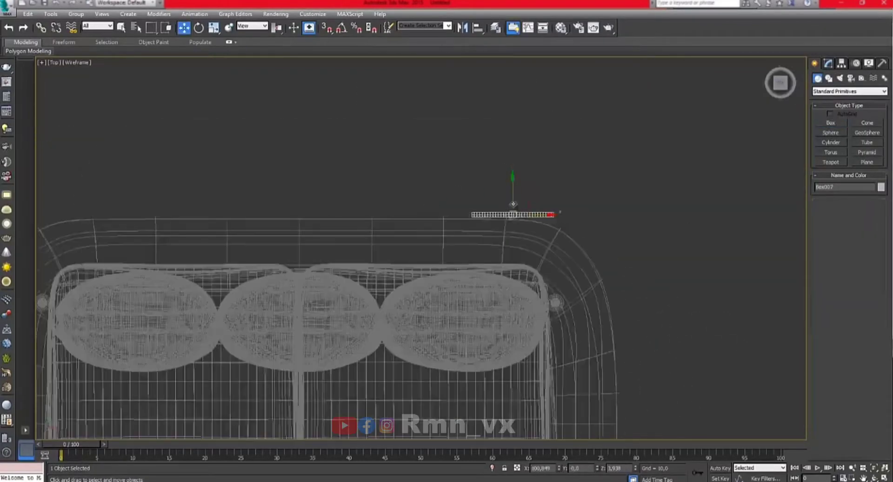
scroll(413, 279, up, 2)
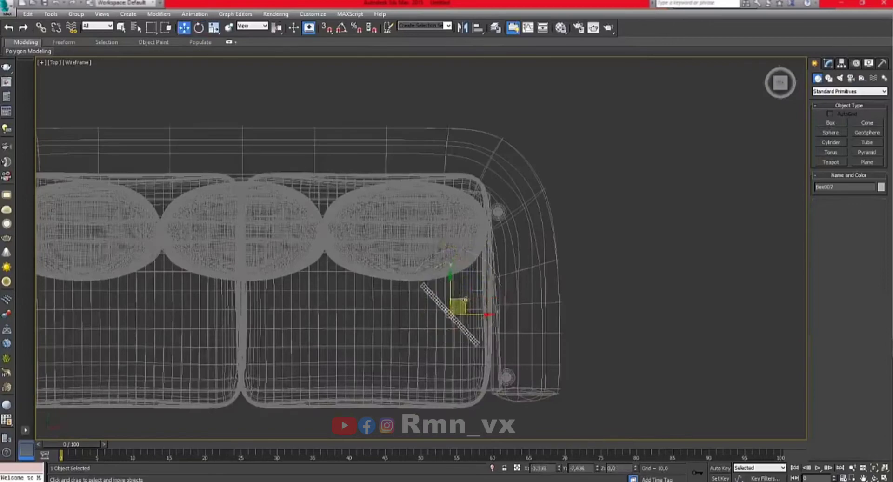
key(p)
key(F3)
Rotate the flat box to lean against the right arm and back cushion.
alt+middle_drag(465, 299, 459, 228)
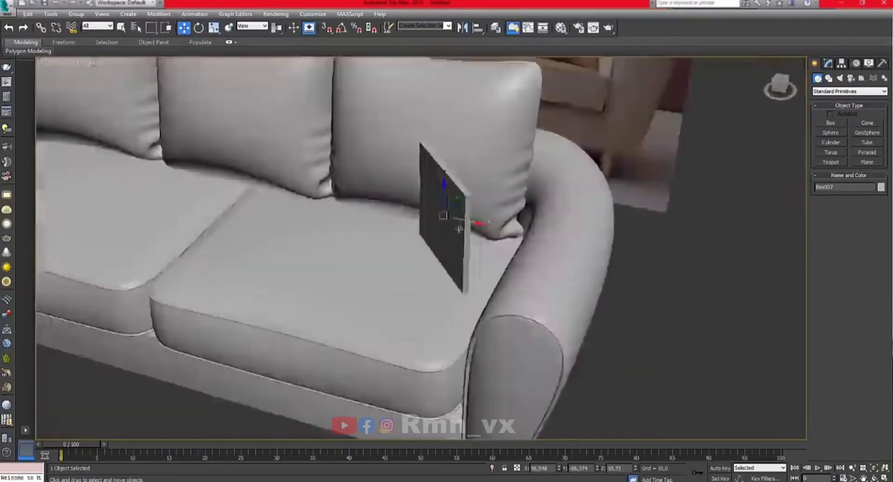
key(t)
key(F4)
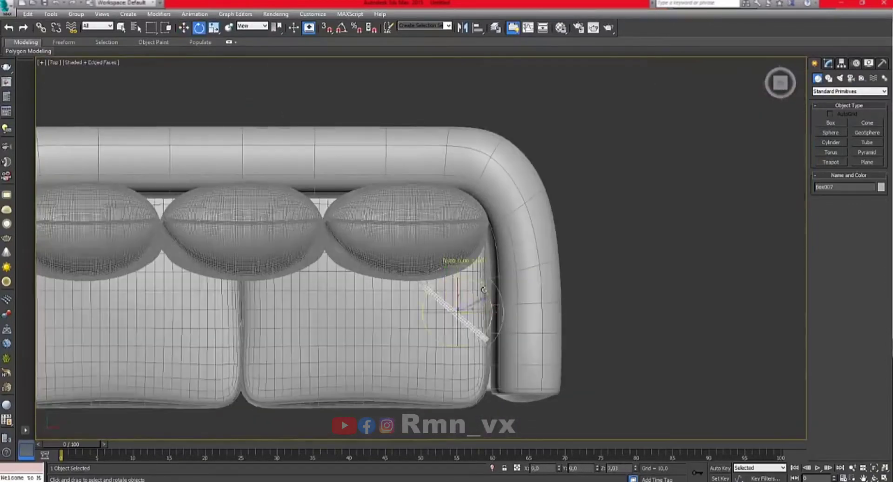
mouse_move(457, 355)
alt+middle_down()
mouse_move(421, 256)
mouse_move(417, 201)
alt+middle_up()
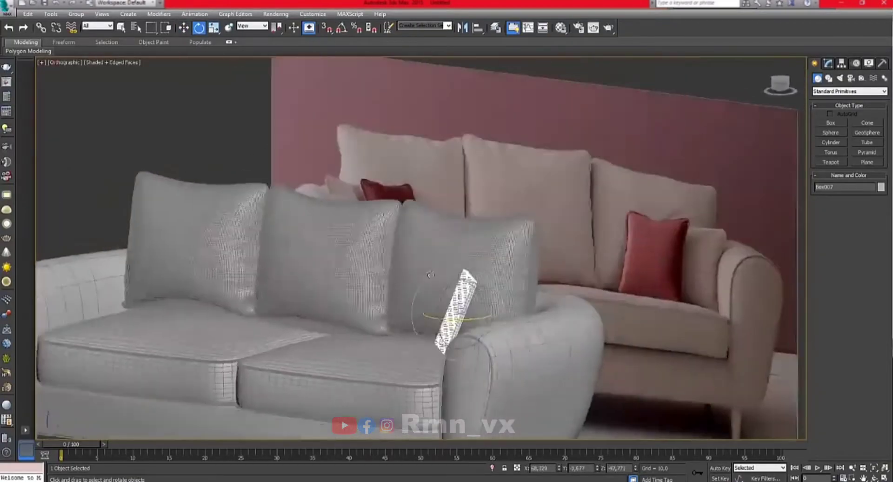
key(w)
key(p)
key(z)
scroll(766, 61, down, 5)
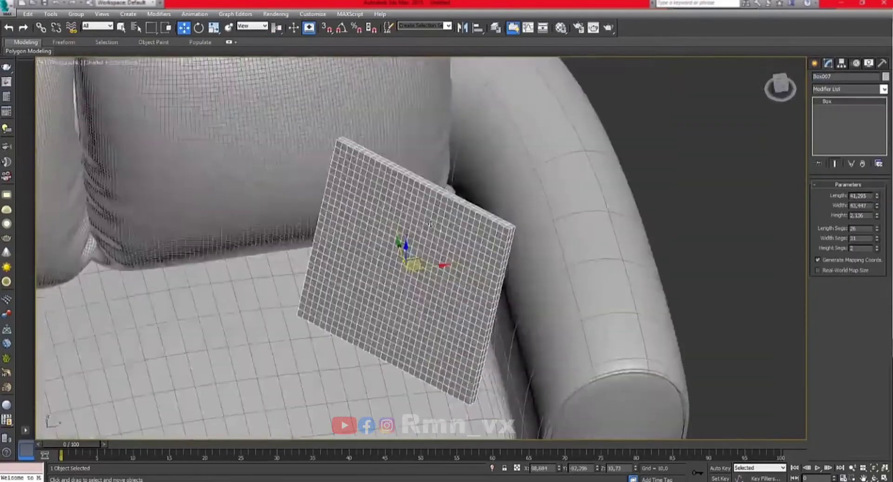
key(e)
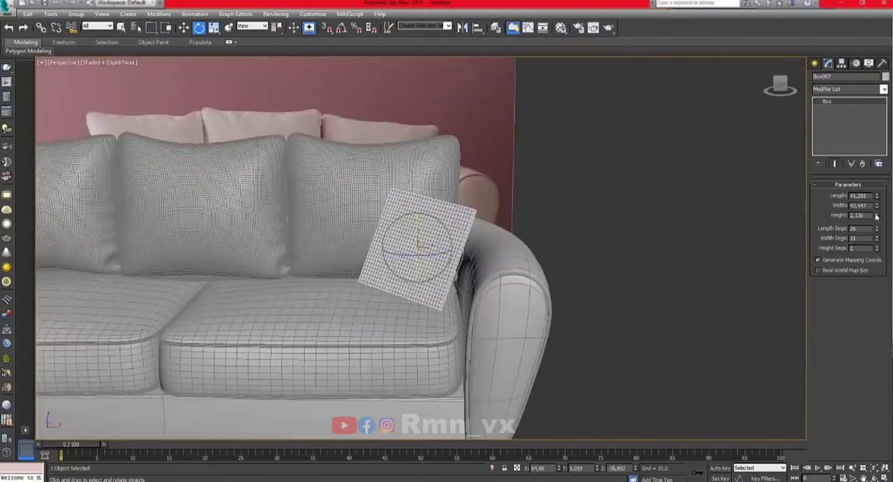
Select the right seat cushion and back cushion and add a Cloth modifier.
ctrl+click(306, 302)
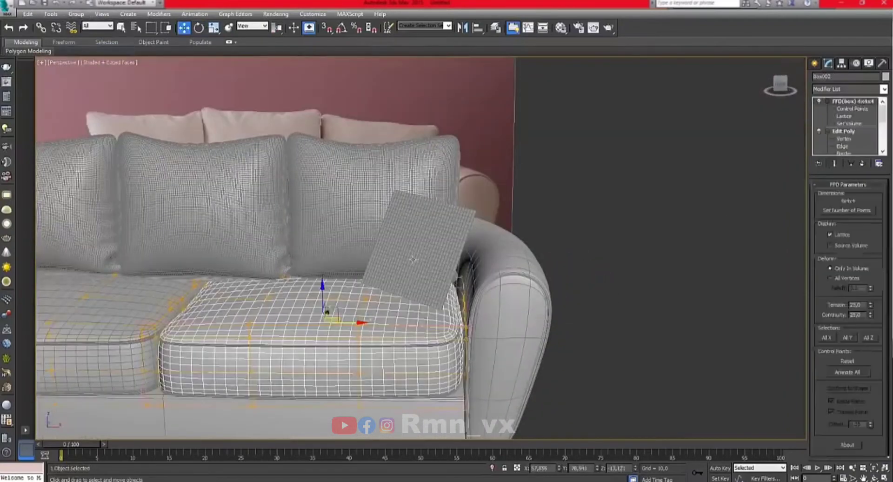
ctrl+click(354, 195)
click(855, 89)
click(837, 99)
click(845, 198)
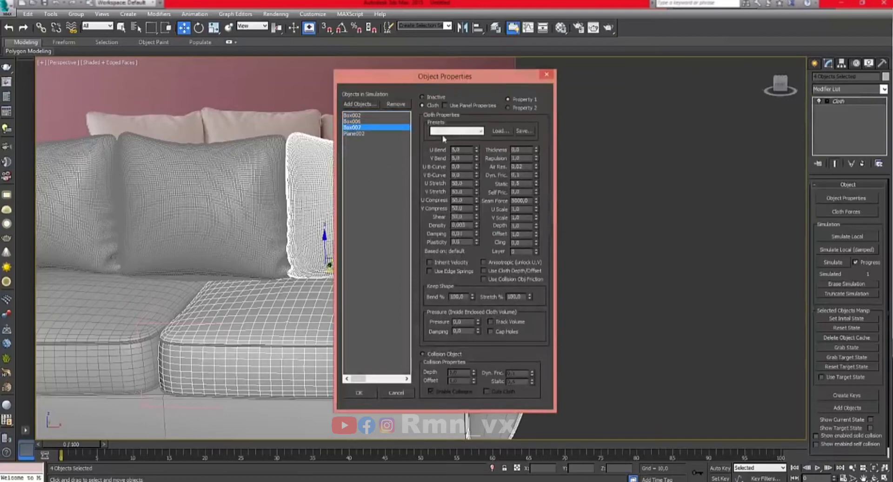
Simulate Box007 into a puffy accent pillow, then convert it to Editable Poly.
key(Return)
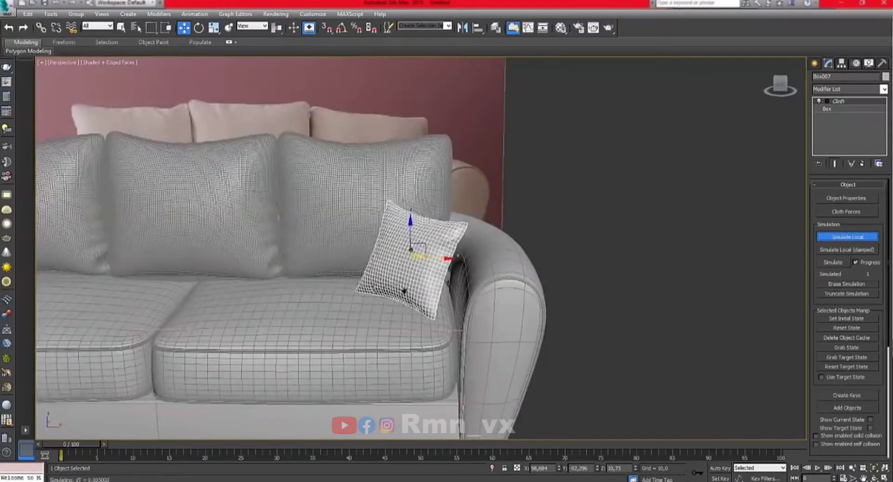
scroll(391, 279, up, 5)
alt+middle_drag(392, 279, 471, 210)
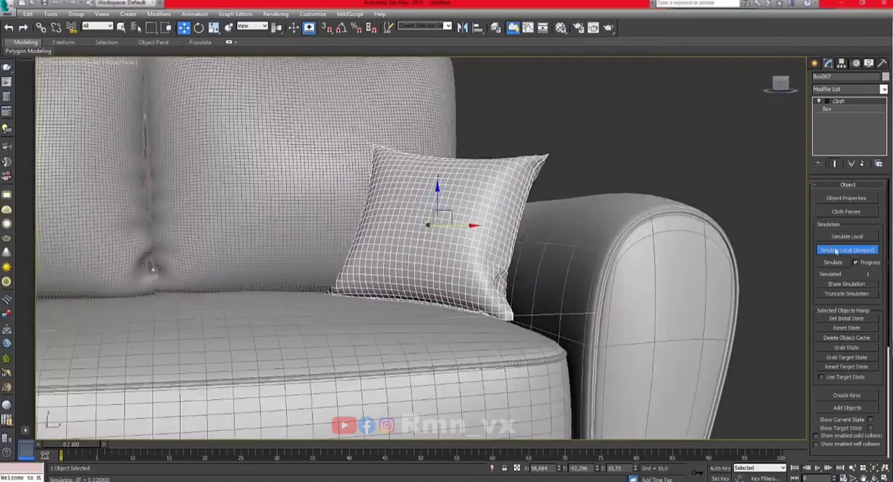
key(Escape)
right_click(440, 208)
click(571, 309)
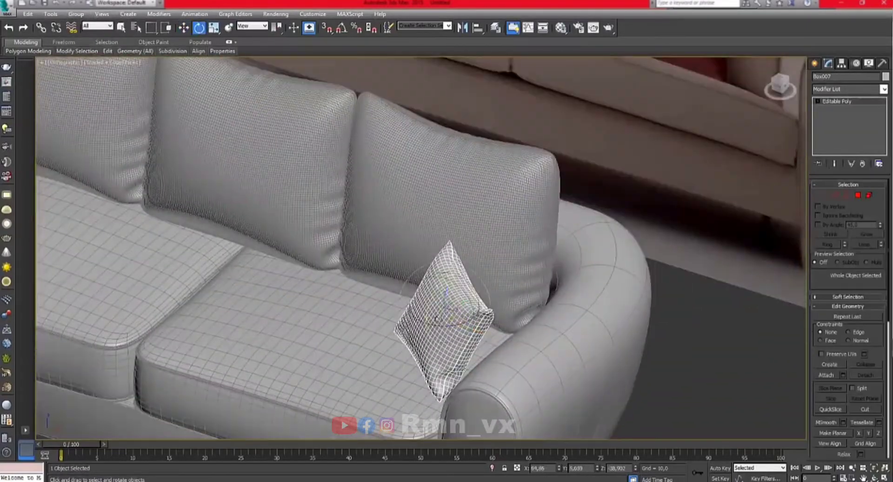
Add an FFD 4x4x4 to the accent pillow and reshape its control points.
key(t)
key(w)
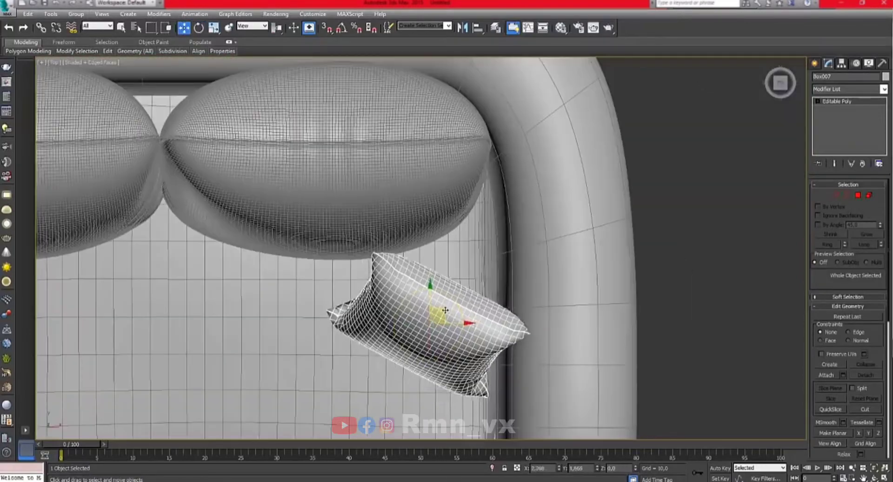
key(p)
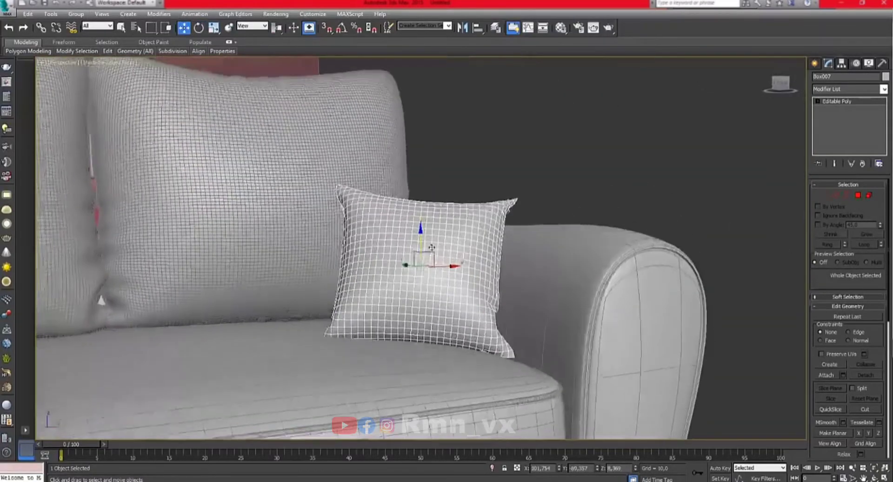
click(848, 88)
click(837, 261)
click(852, 109)
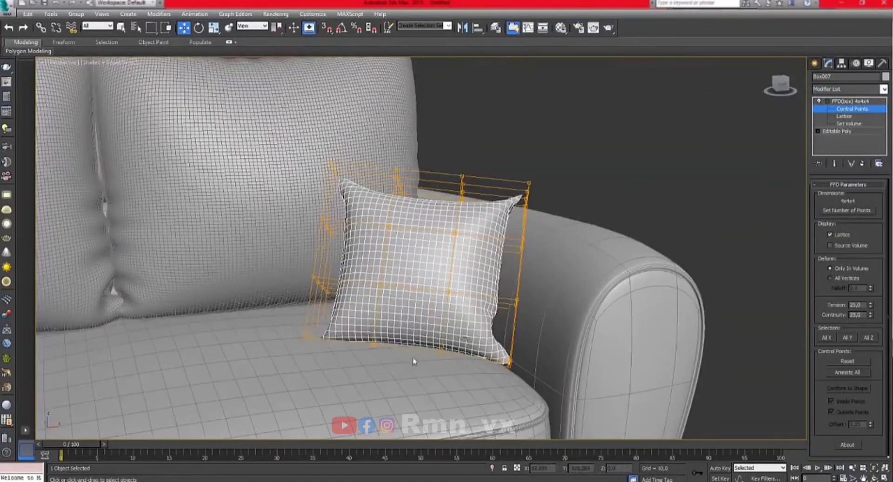
alt+middle_drag(382, 358, 394, 361)
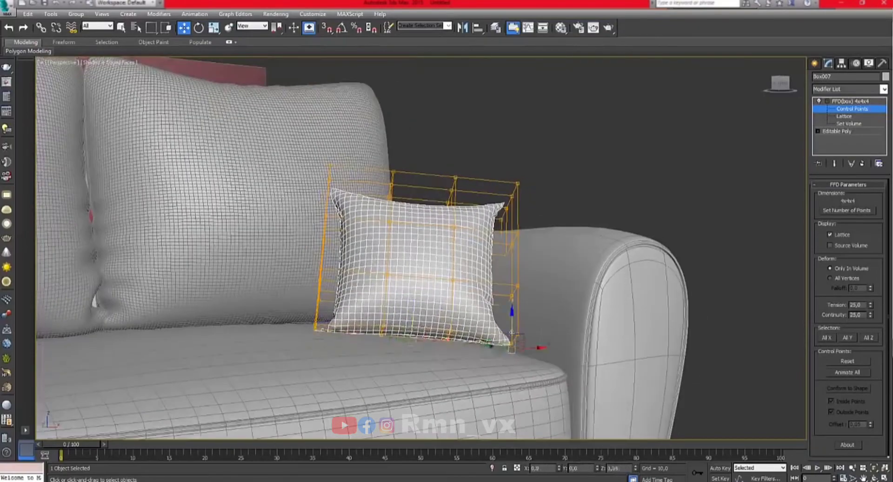
mouse_move(414, 321)
alt+middle_down()
mouse_move(551, 287)
mouse_move(466, 360)
mouse_move(464, 295)
mouse_move(439, 269)
alt+middle_up()
key(r)
key(w)
Collapse the reshaped pillow to Editable Poly and add TurboSmooth.
right_click(439, 268)
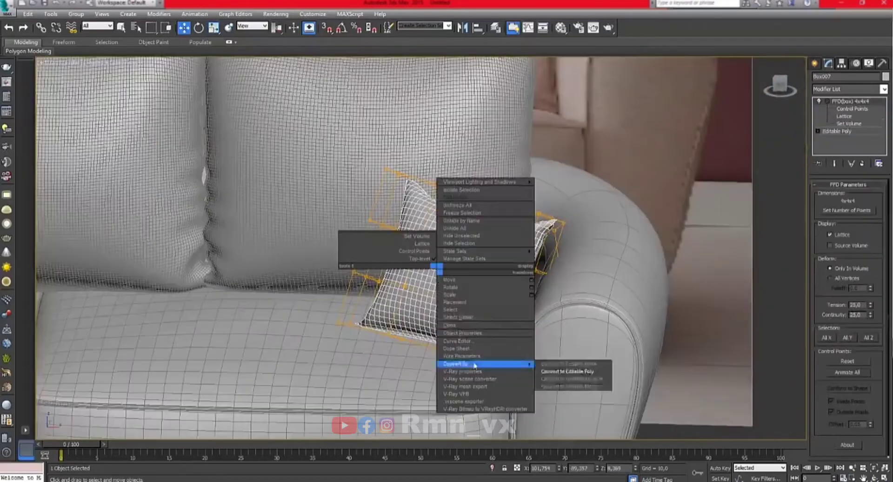
click(543, 372)
key(z)
scroll(446, 247, up, 5)
click(843, 89)
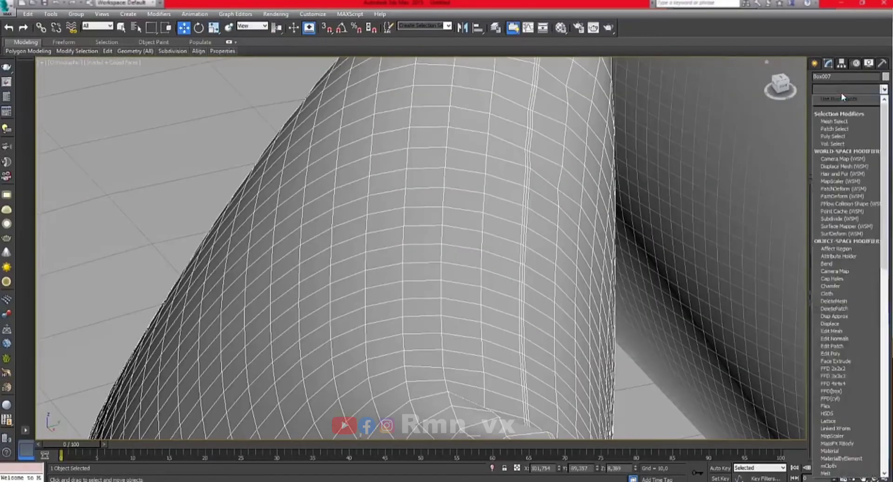
click(837, 414)
Select the pillow's seam edge loop and extrude it with height -0.222.
click(832, 123)
click(835, 163)
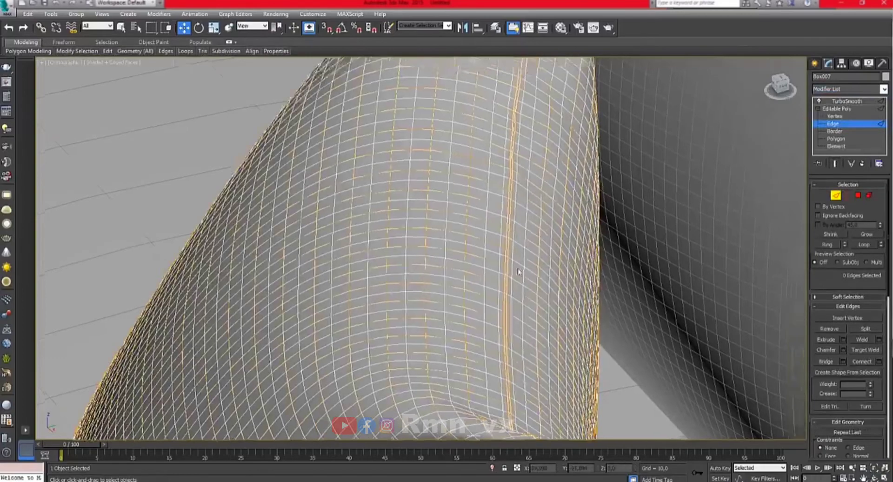
scroll(519, 271, up, 5)
double_click(600, 261)
scroll(599, 261, down, 5)
alt+middle_drag(600, 261, 556, 240)
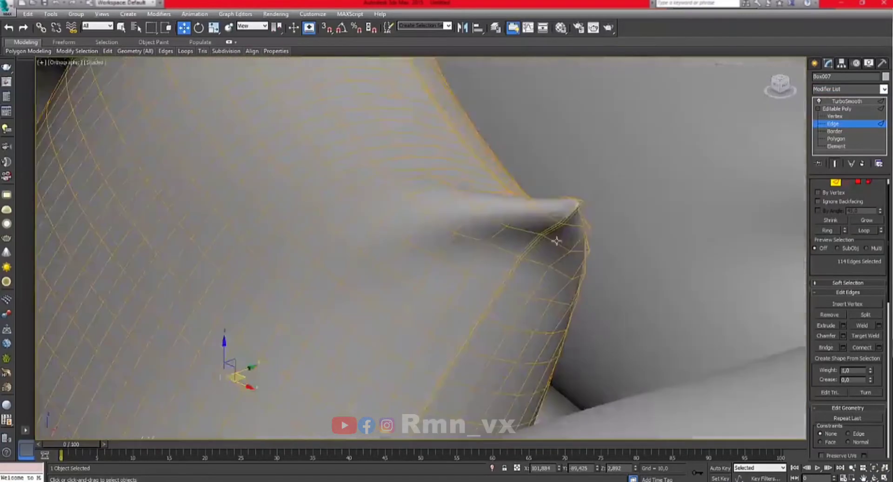
click(843, 325)
drag(426, 253, 428, 265)
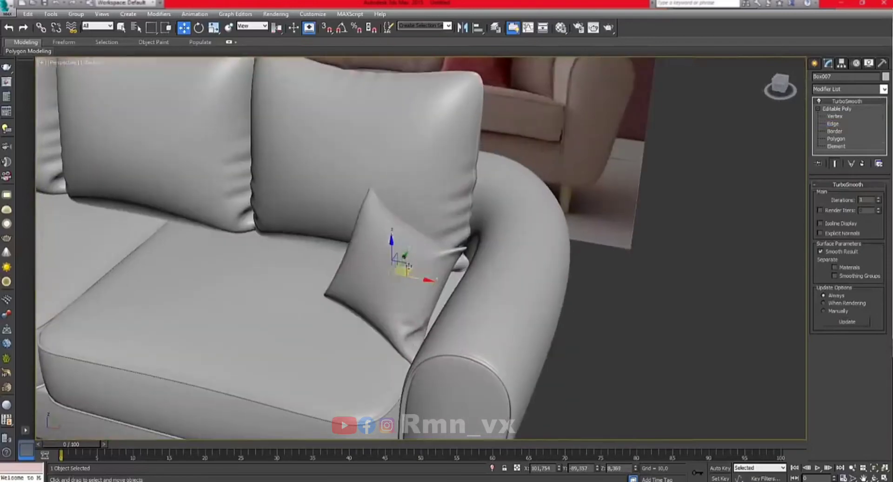
Add a pillow copy beside the original, then mirror-copy both pillows to the sofa's left end.
shift+drag(393, 259, 333, 252)
key(Return)
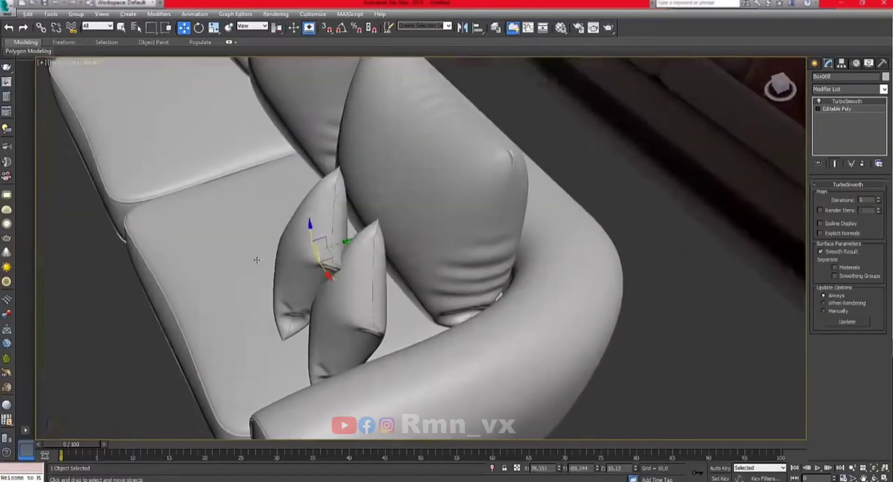
key(r)
click(184, 28)
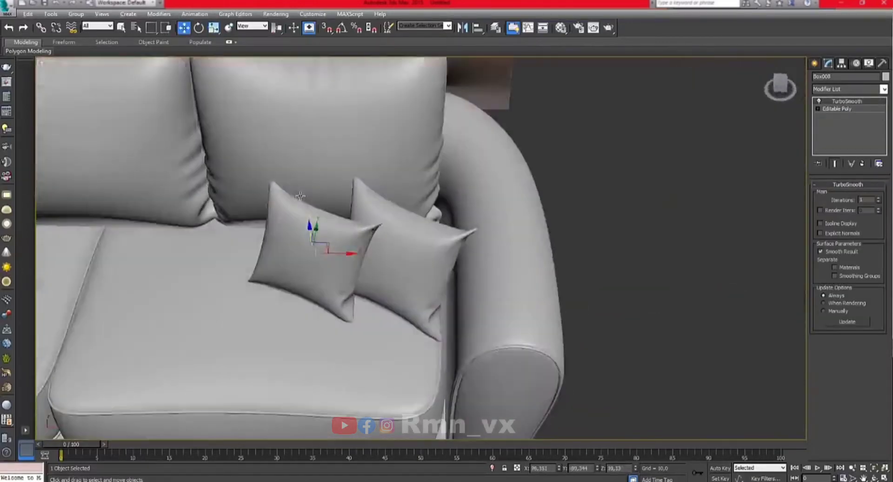
key(t)
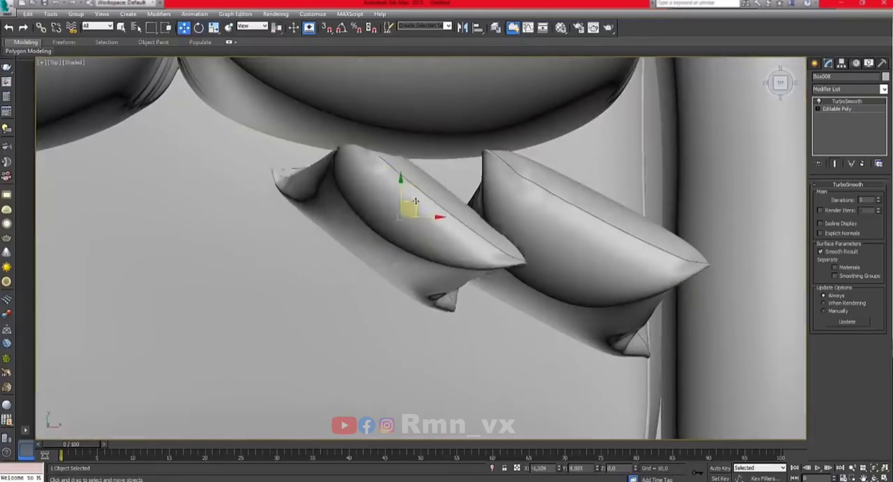
key(shift+z)
key(shift+z)
key(shift+z)
key(shift+z)
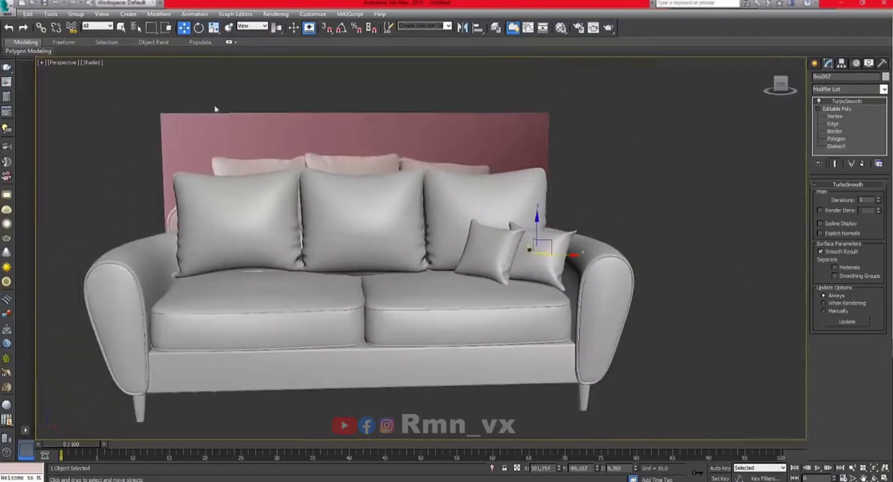
click(424, 259)
click(419, 312)
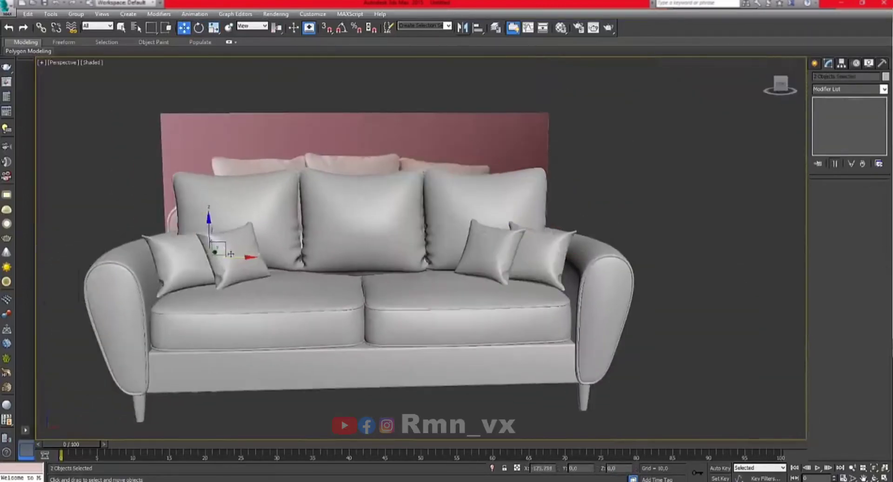
key(shift+z)
key(shift+z)
key(shift+z)
key(shift+z)
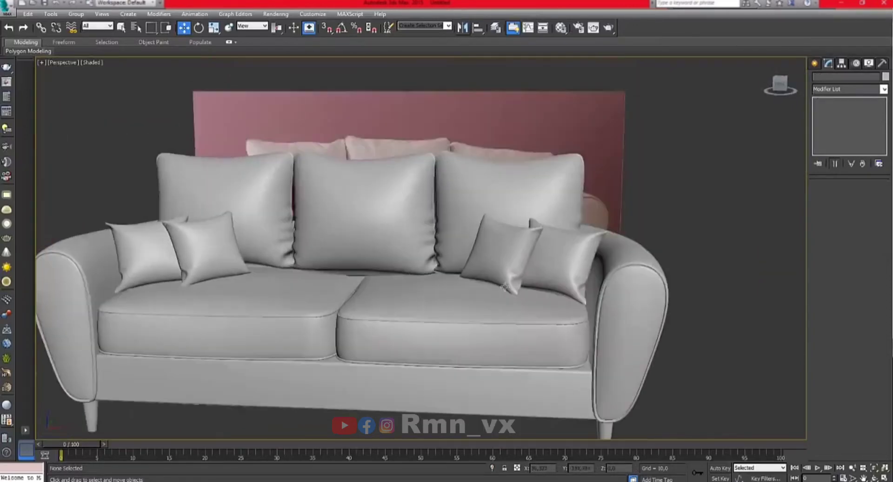
In the wireframe Top view, draw a rectangle spline over the sofa's right half.
key(t)
key(F3)
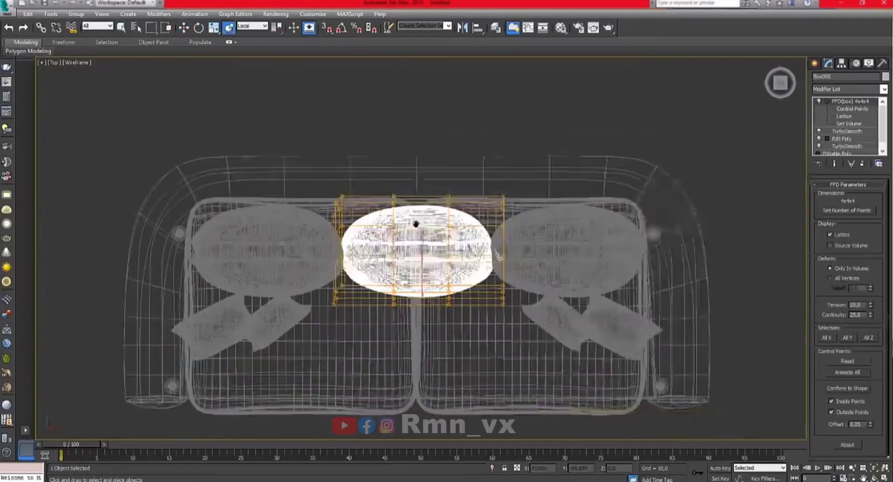
click(867, 130)
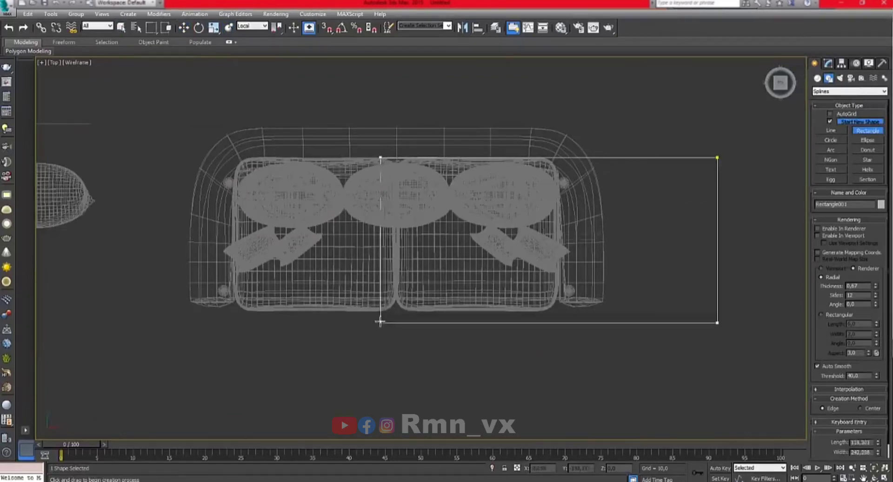
drag(380, 322, 199, 308)
Rotate the rectangle diagonally above the right arm, checking it in a shaded orthographic view with edges.
key(p)
key(w)
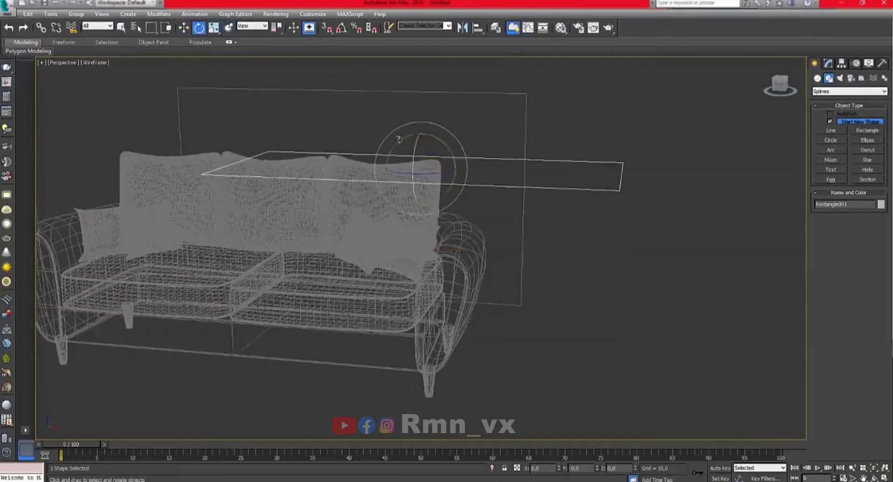
mouse_move(399, 139)
alt+middle_down()
mouse_move(420, 184)
mouse_move(325, 177)
alt+middle_up()
key(F3)
mouse_move(427, 172)
alt+middle_down()
mouse_move(426, 229)
mouse_move(456, 207)
mouse_move(469, 163)
alt+middle_up()
scroll(423, 219, up, 3)
key(u)
alt+middle_drag(379, 273, 385, 276)
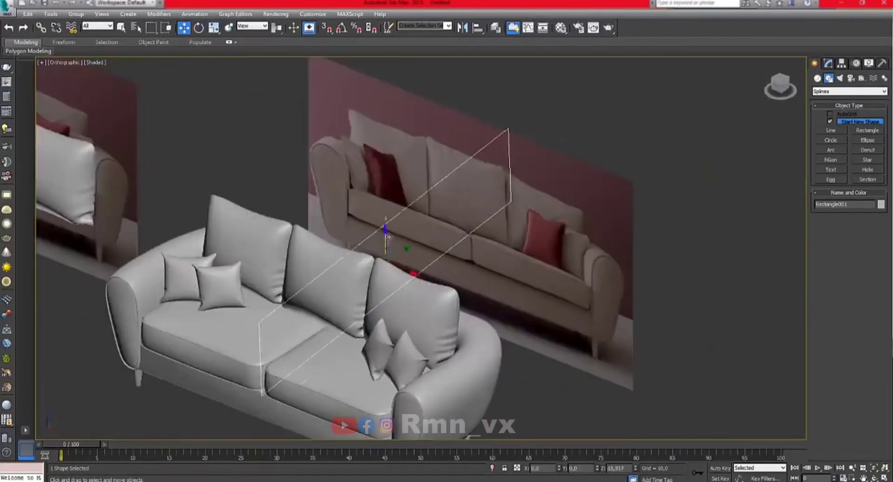
mouse_move(388, 236)
alt+middle_down()
mouse_move(408, 226)
mouse_move(421, 241)
alt+middle_up()
key(e)
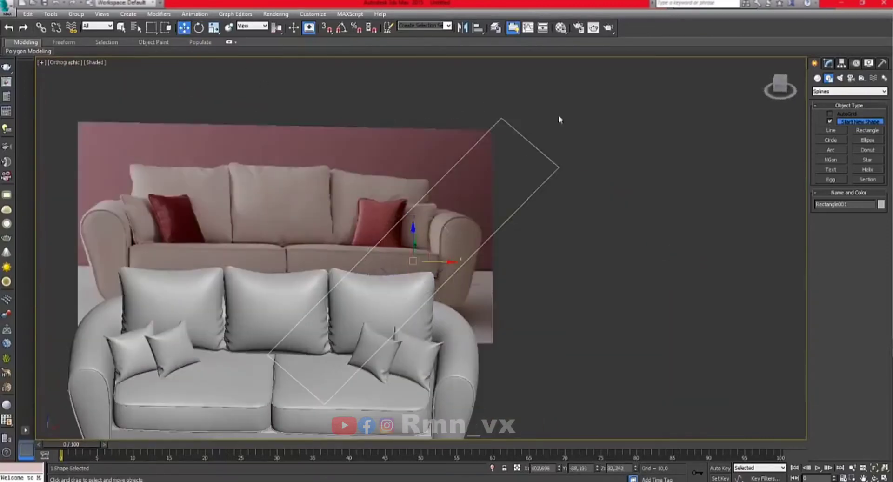
key(F4)
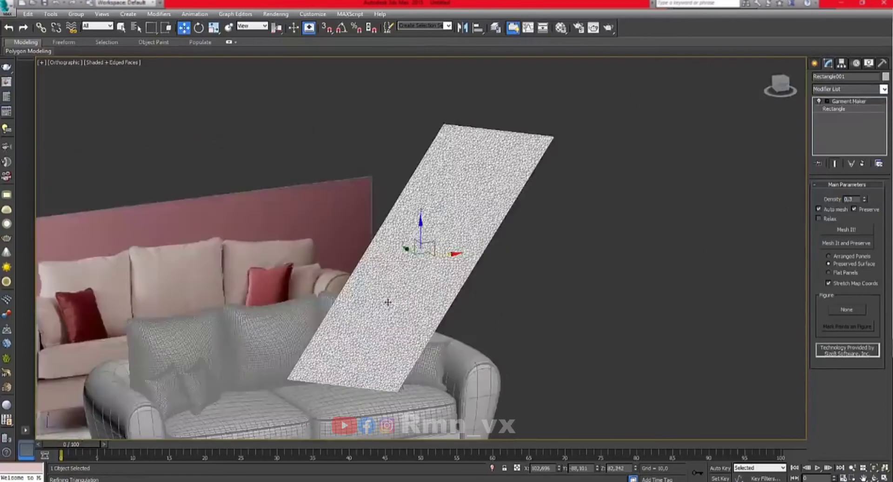
Add a Bend modifier, increasing Angle and Direction, with Limit Effect on and a raised upper limit.
alt+middle_drag(443, 355, 395, 368)
click(851, 89)
click(852, 99)
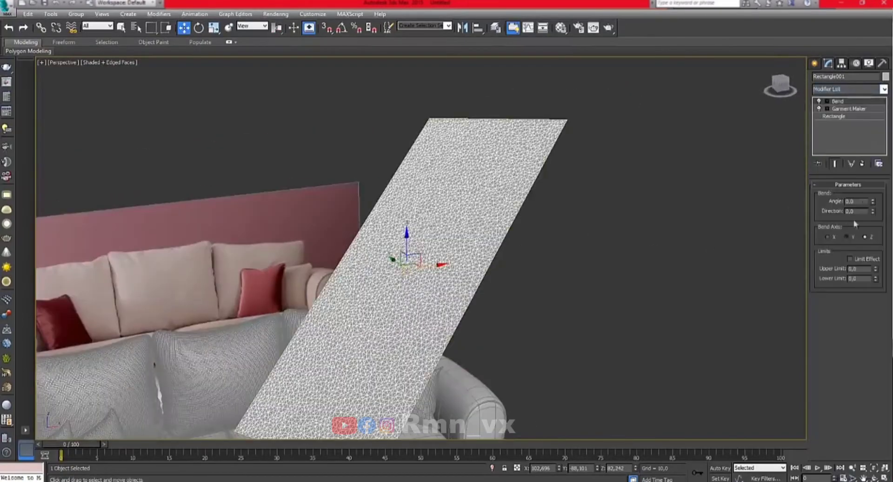
drag(873, 201, 872, 192)
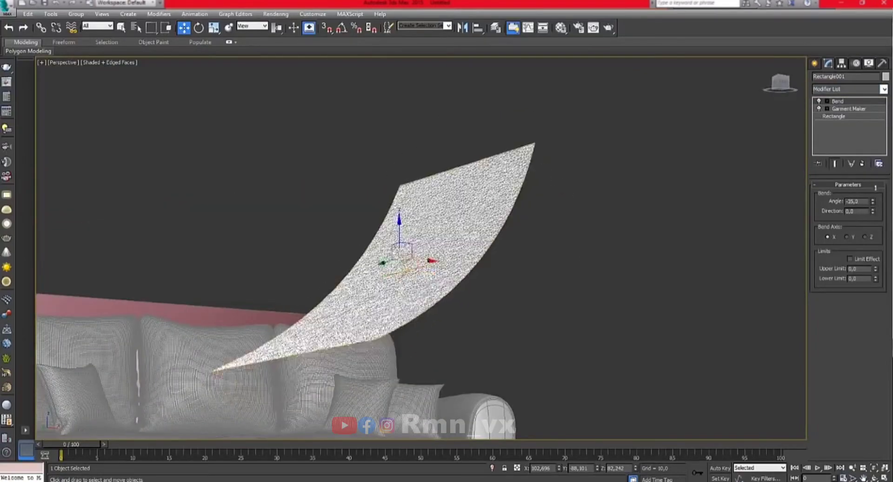
drag(872, 211, 873, 186)
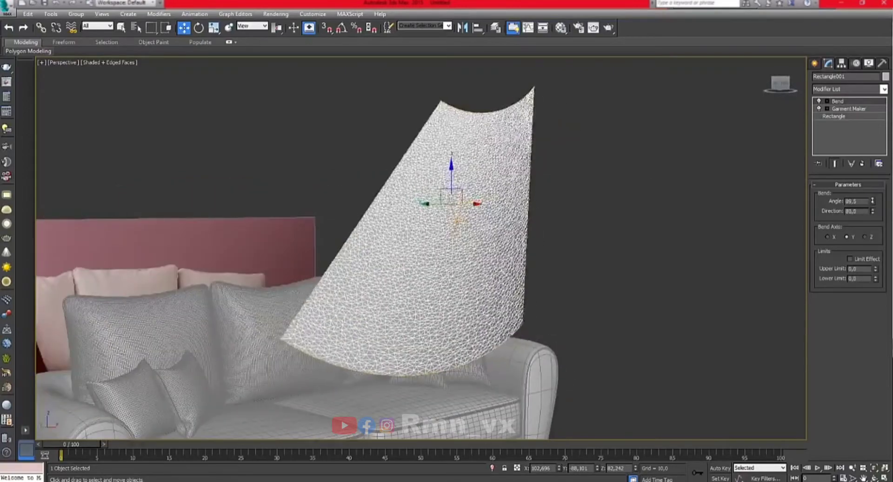
click(849, 258)
drag(875, 268, 876, 258)
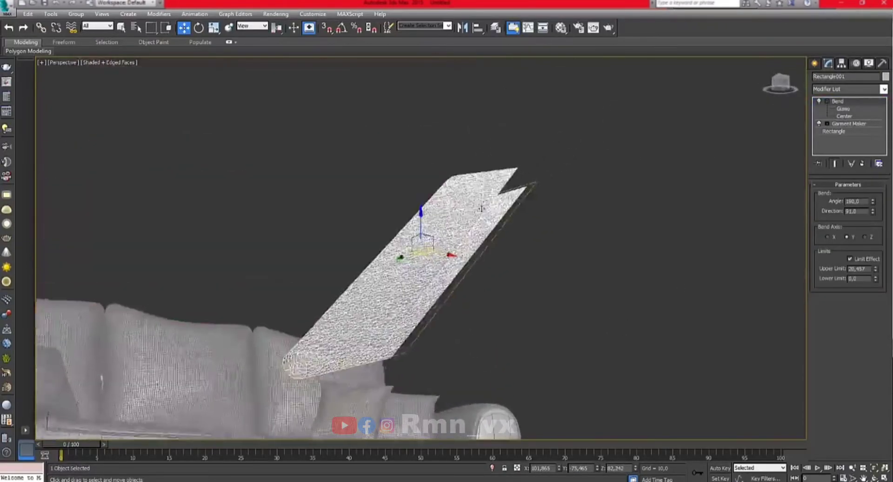
Add a Wave modifier to the plane and raise its first amplitude.
click(858, 89)
click(827, 458)
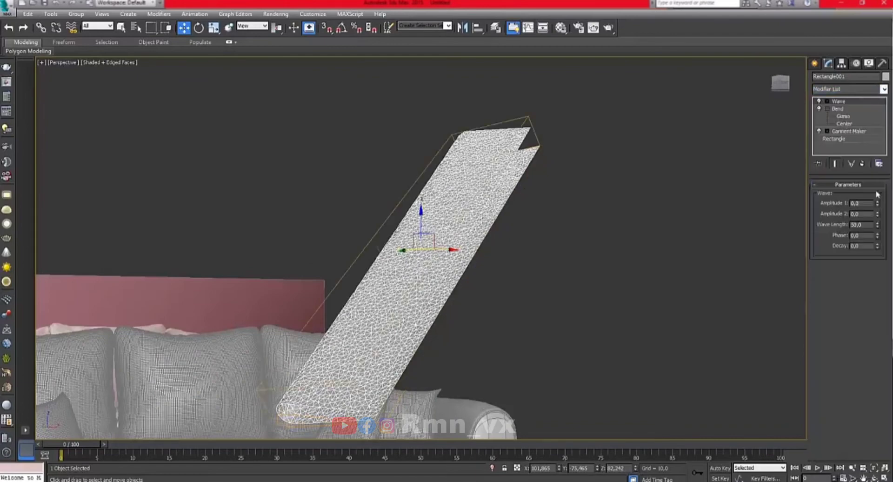
key(F4)
drag(878, 205, 878, 189)
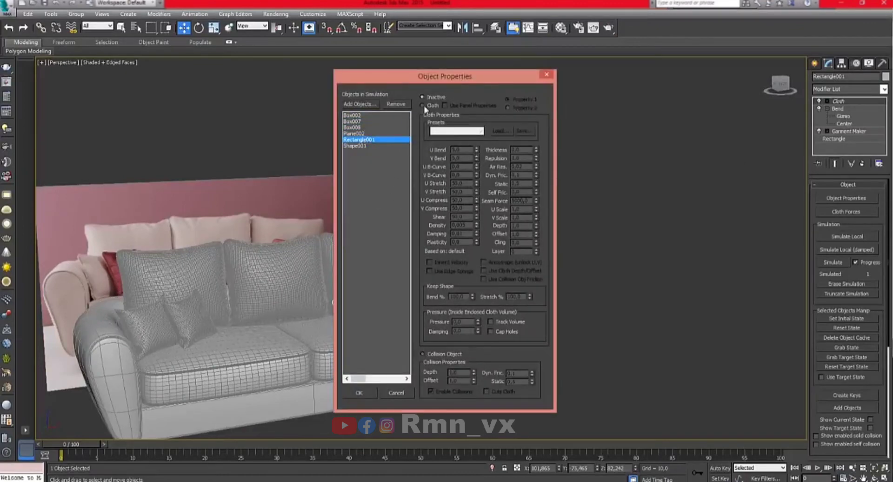
Confirm the cloth and collision object settings and run Simulate Local on the plane.
click(358, 393)
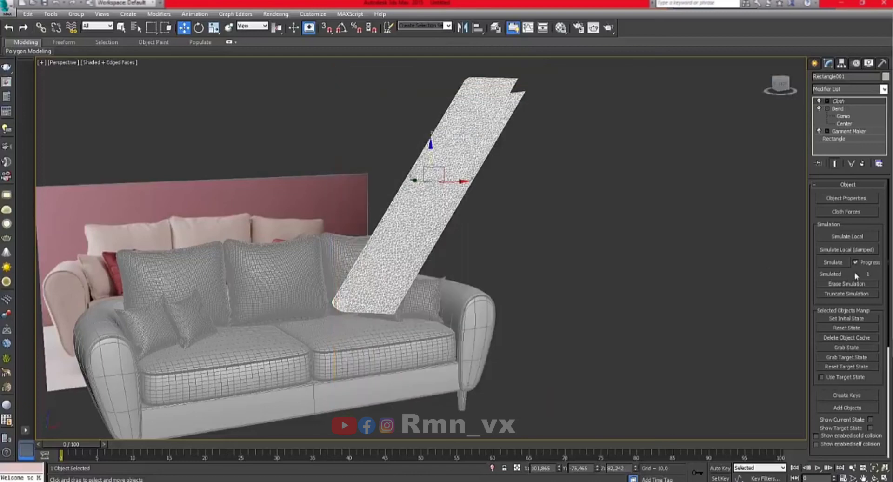
drag(855, 275, 851, 30)
scroll(848, 279, up, 5)
click(847, 237)
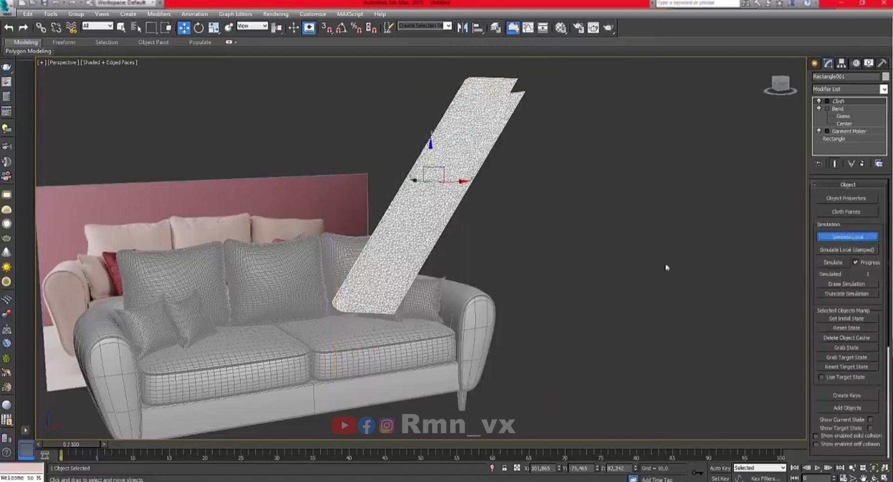
Orbit and zoom around the sofa to inspect the blanket draped over the right arm.
alt+middle_drag(619, 272, 436, 259)
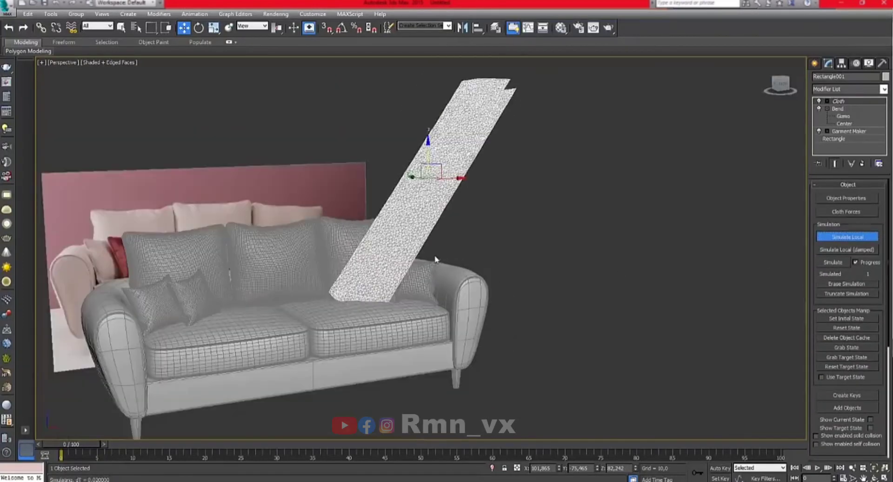
scroll(397, 313, up, 2)
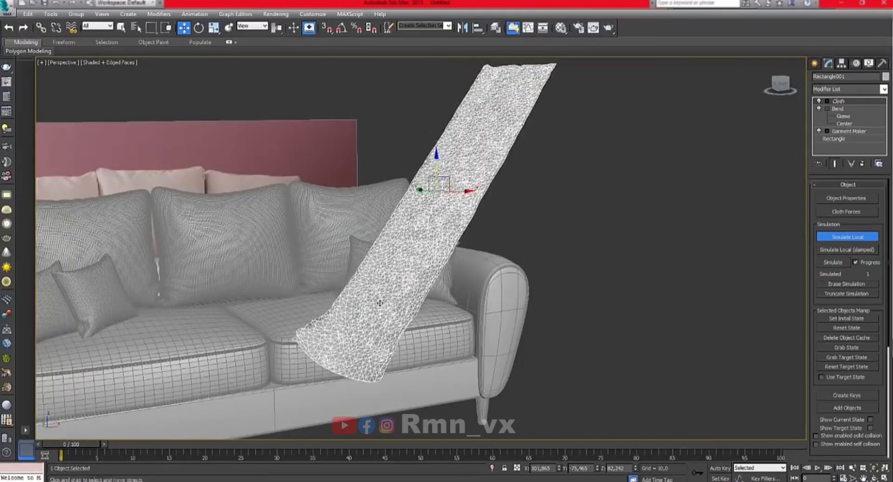
scroll(380, 302, down, 3)
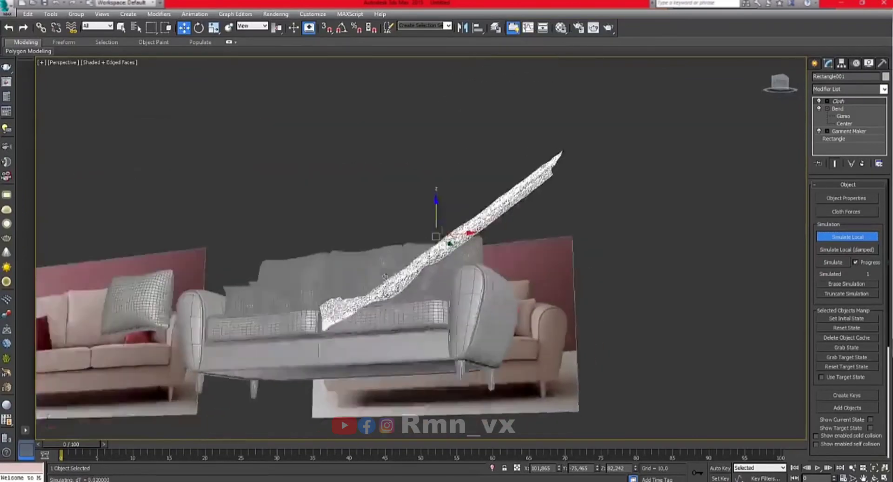
mouse_move(380, 303)
alt+middle_down()
mouse_move(452, 276)
mouse_move(445, 282)
alt+middle_up()
scroll(418, 288, up, 2)
scroll(450, 277, up, 2)
alt+middle_drag(445, 282, 416, 294)
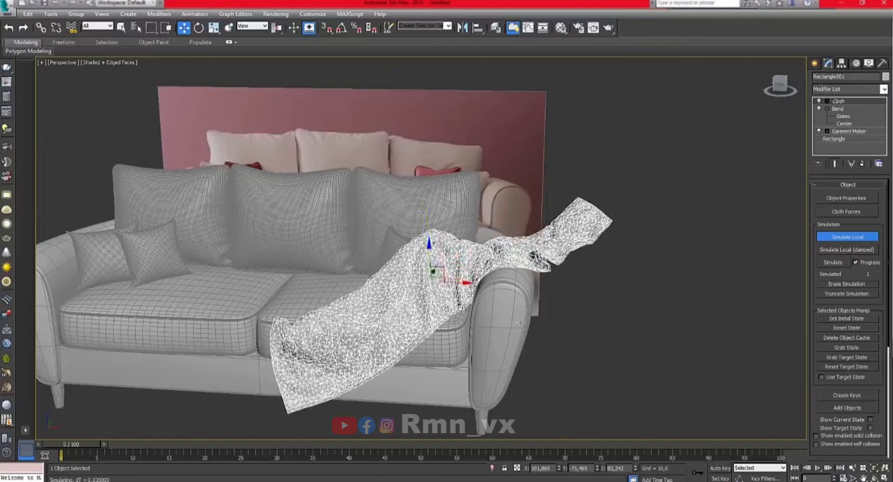
alt+middle_drag(521, 323, 446, 326)
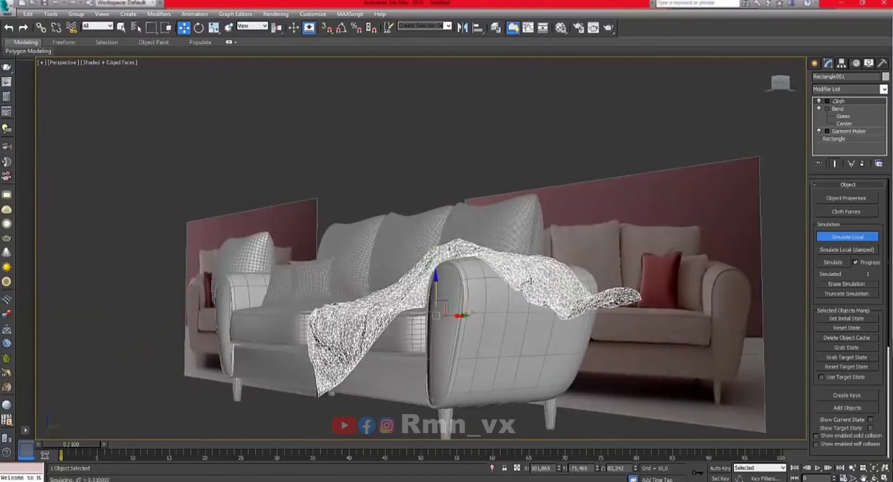
mouse_move(530, 281)
alt+middle_down()
mouse_move(618, 305)
mouse_move(598, 255)
mouse_move(598, 296)
mouse_move(581, 294)
alt+middle_up()
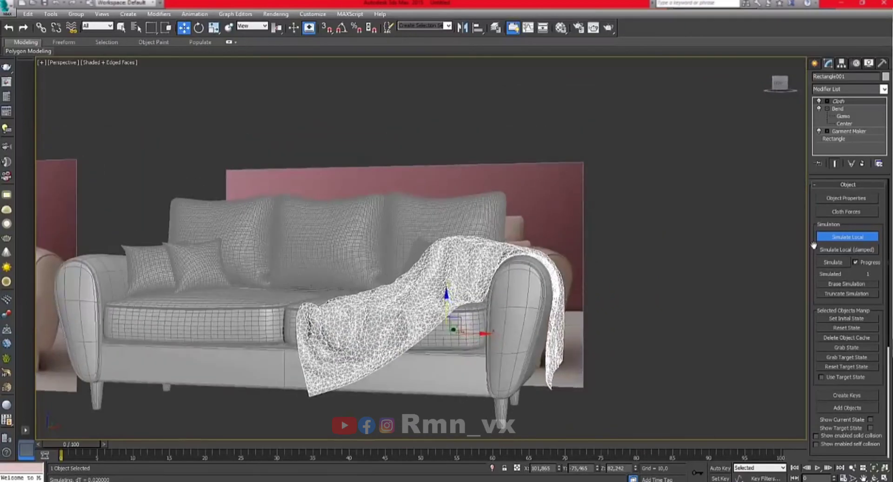
alt+middle_drag(721, 272, 618, 192)
key(F4)
scroll(618, 192, up, 3)
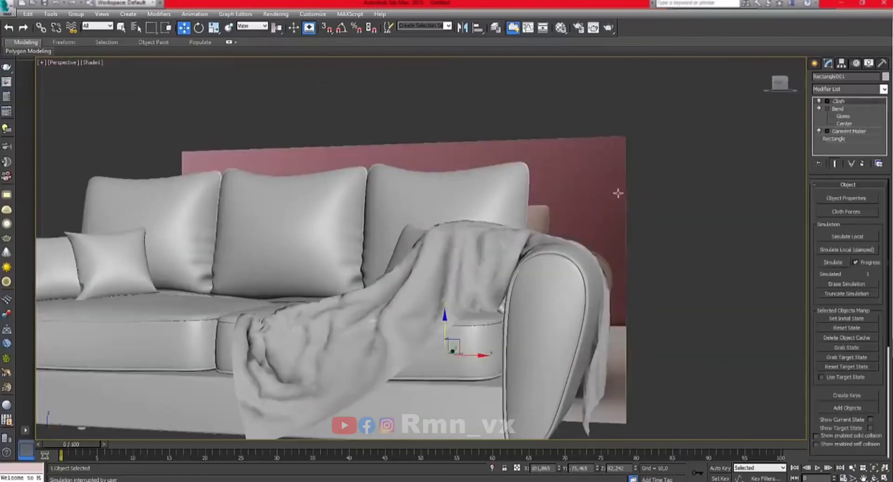
Collapse the blanket to Editable Poly and add Shell and TurboSmooth modifiers.
right_click(426, 266)
click(558, 369)
click(883, 89)
click(837, 353)
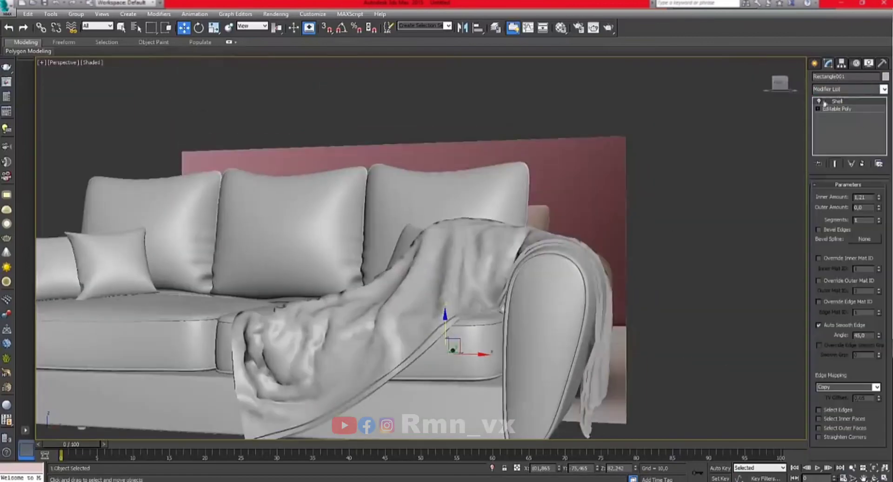
scroll(465, 279, down, 2)
scroll(465, 279, up, 5)
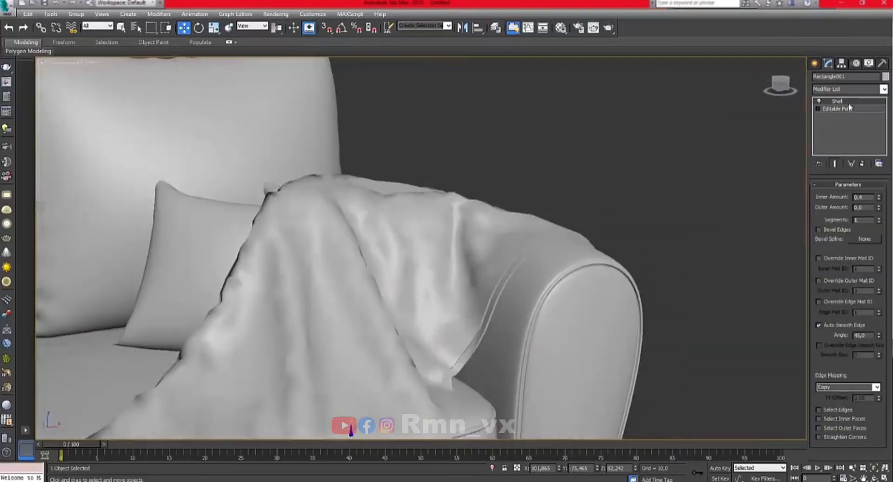
click(883, 89)
click(849, 94)
scroll(433, 325, down, 3)
Delete the reference image planes and select the whole sofa group, viewed from an angle.
mouse_move(432, 324)
alt+middle_down()
mouse_move(289, 304)
mouse_move(527, 287)
alt+middle_up()
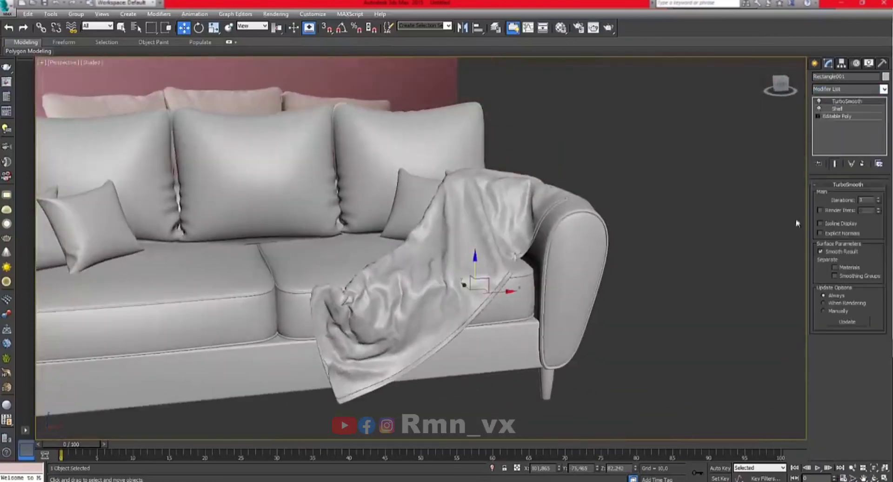
click(527, 287)
scroll(527, 287, down, 5)
key(Delete)
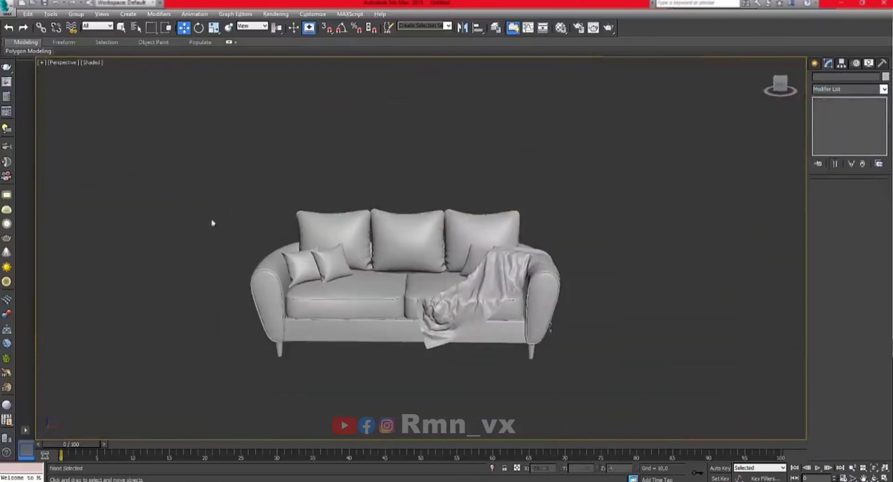
click(375, 303)
mouse_move(375, 304)
alt+middle_down()
mouse_move(200, 293)
mouse_move(478, 305)
alt+middle_up()
scroll(200, 293, up, 2)
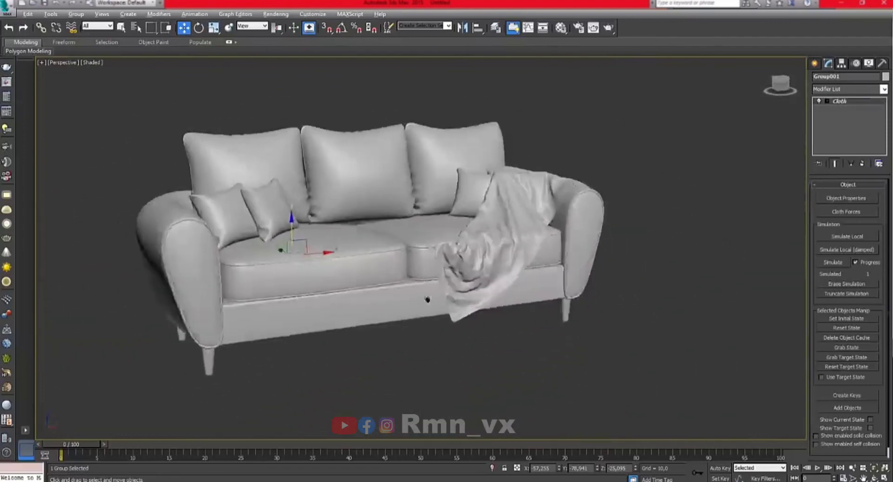